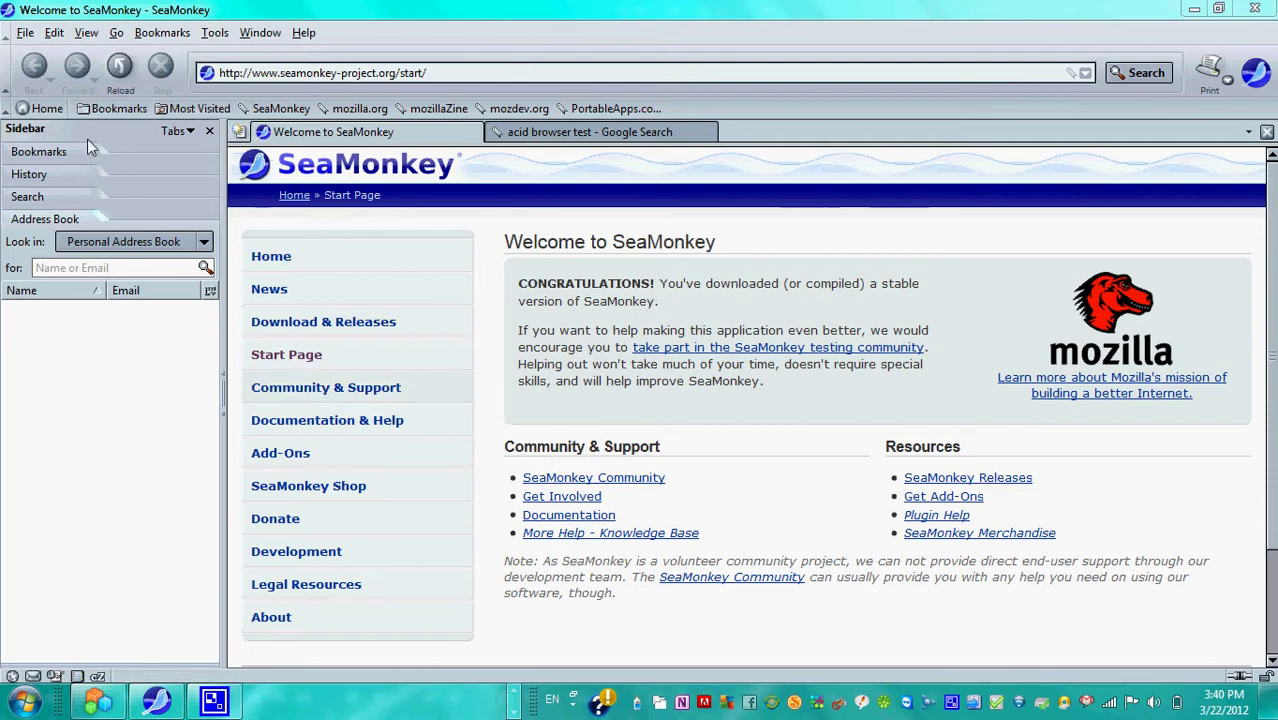
# - Look through the sidebar's Bookmarks, History, Search and Address Book sections
pyautogui.click(68, 158)
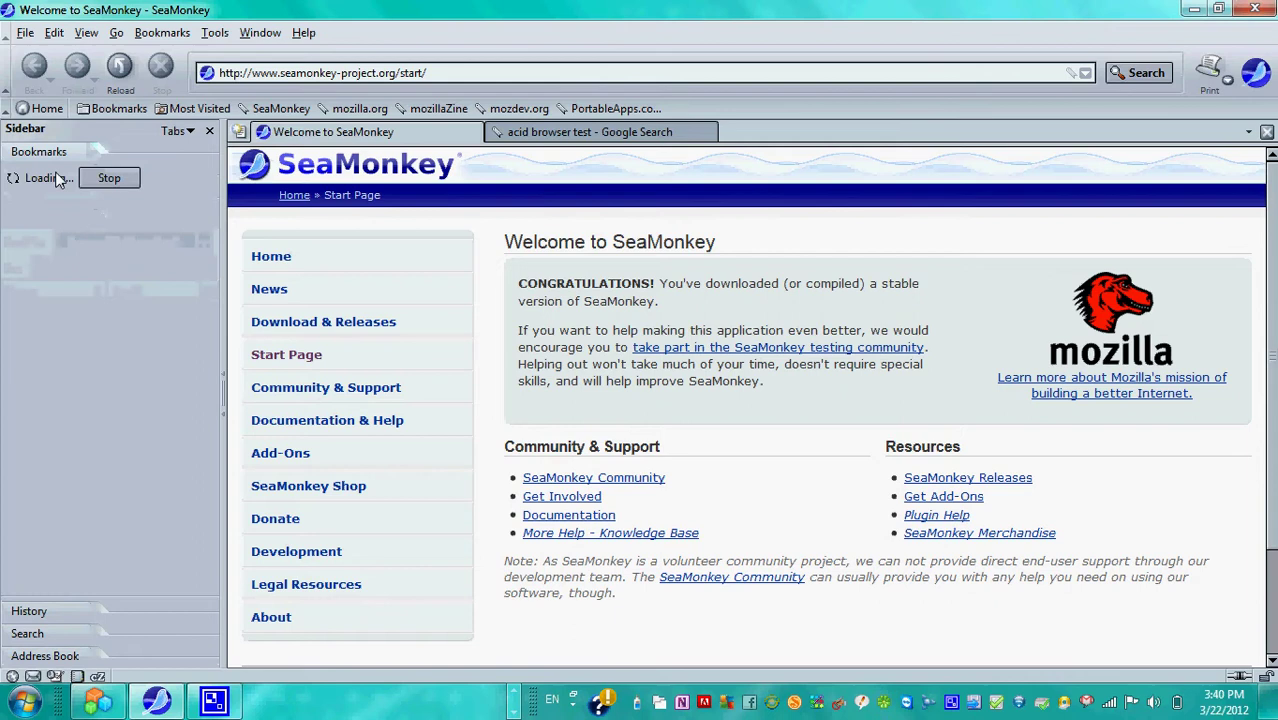
pyautogui.click(28, 611)
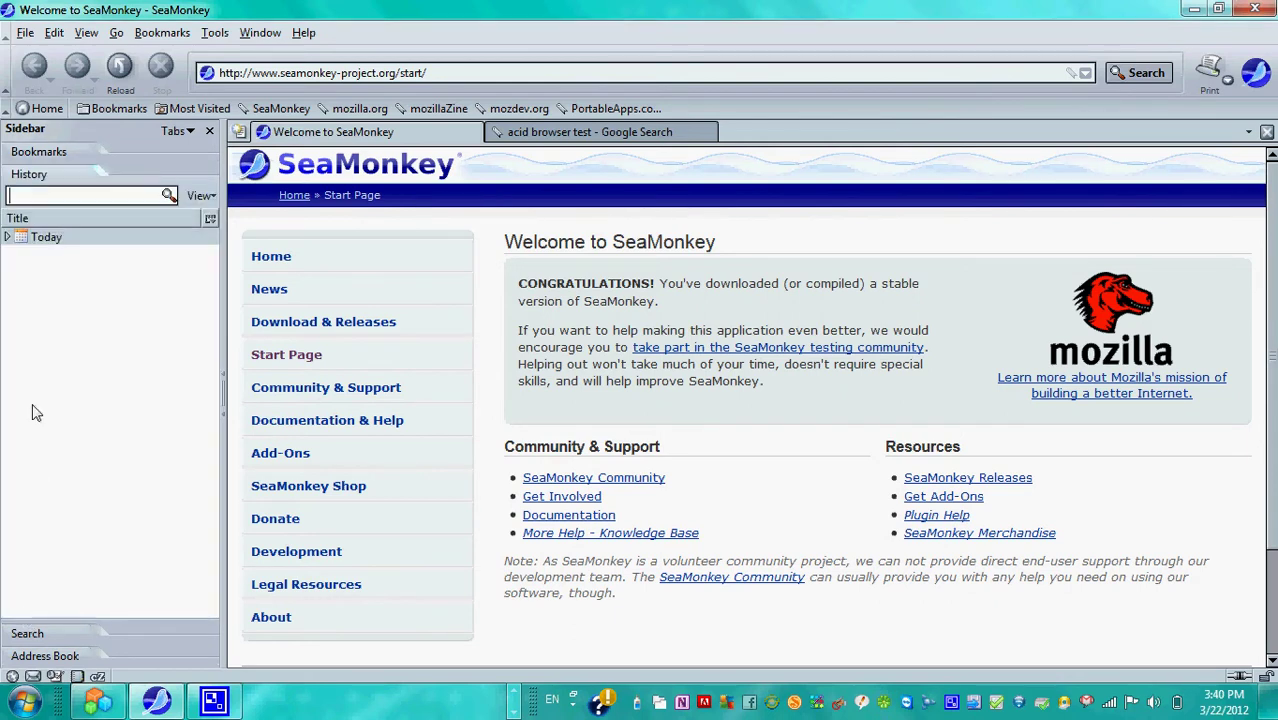
pyautogui.click(28, 630)
pyautogui.click(32, 660)
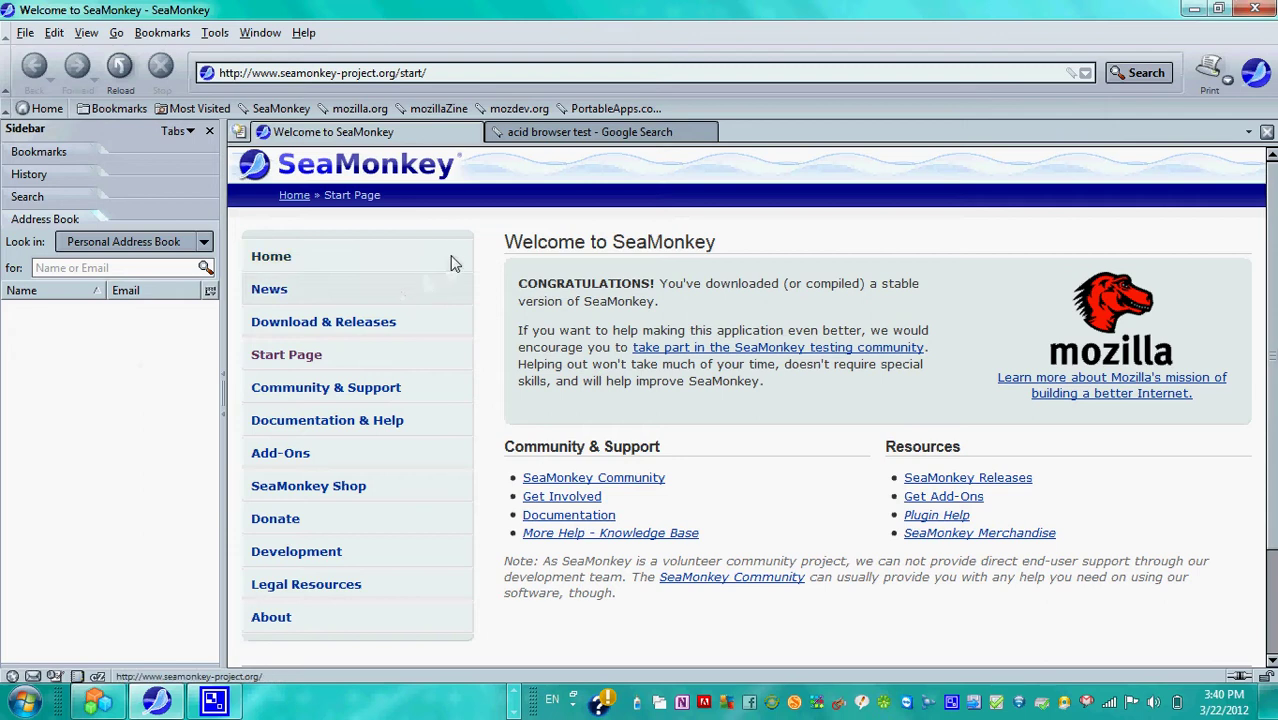
# - View the About SeaMonkey page and read its version and build information
pyautogui.click(303, 33)
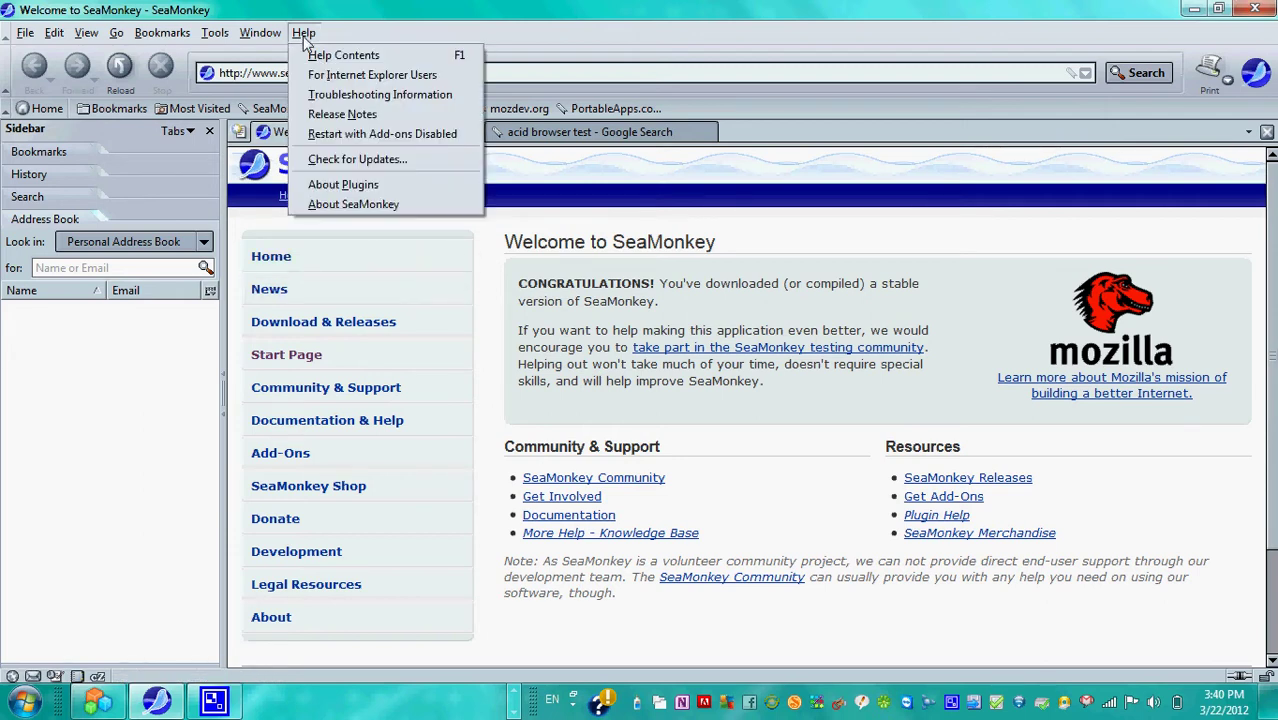
pyautogui.click(341, 204)
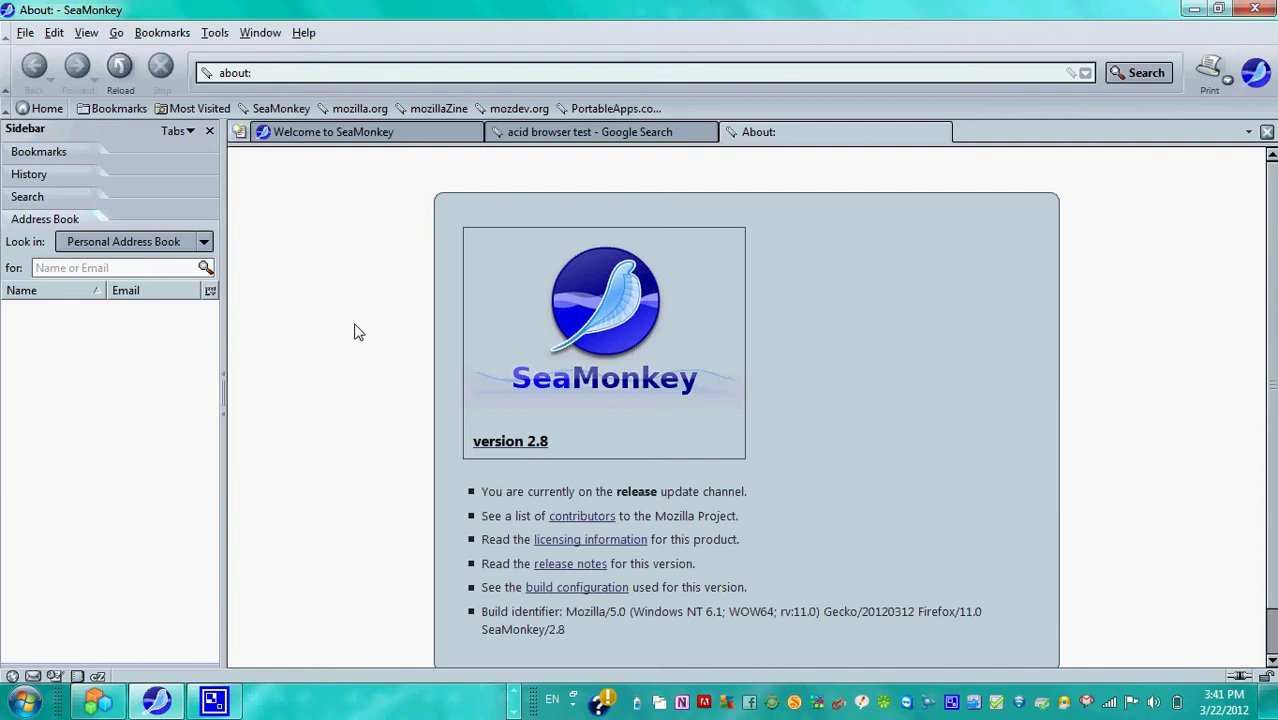
pyautogui.scroll(-1, 350, 330)
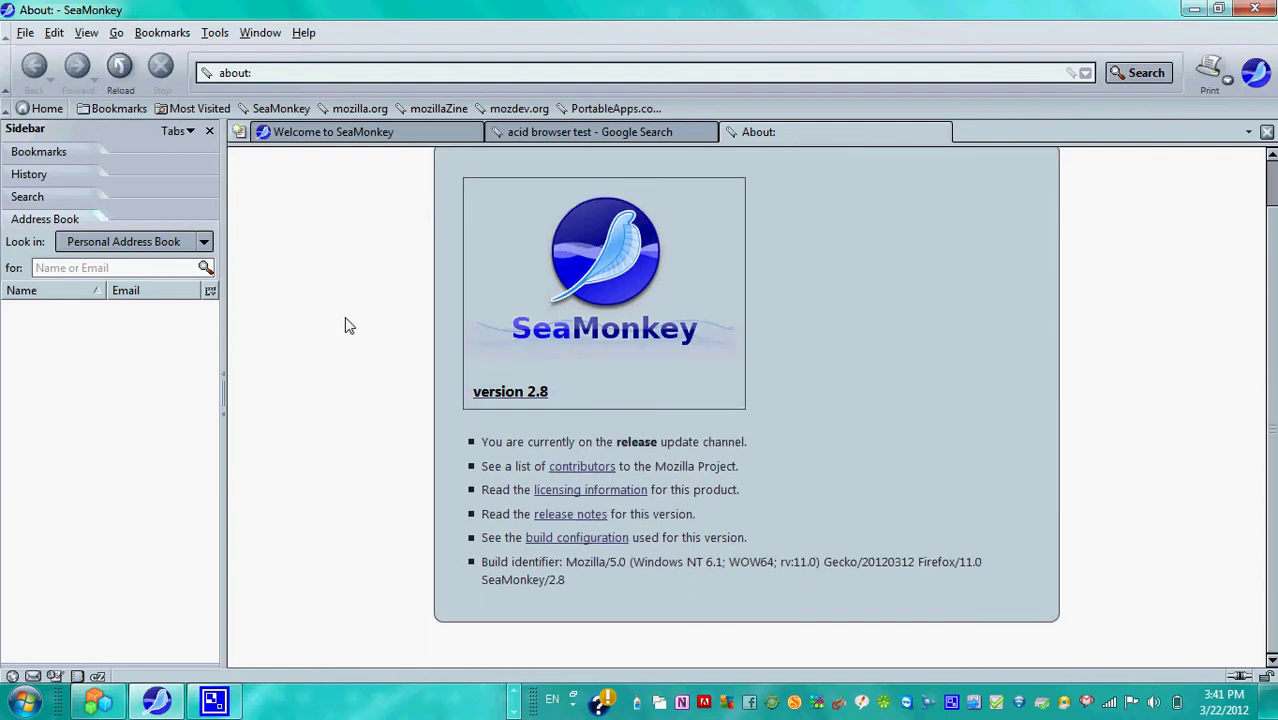
pyautogui.scroll(1, 345, 325)
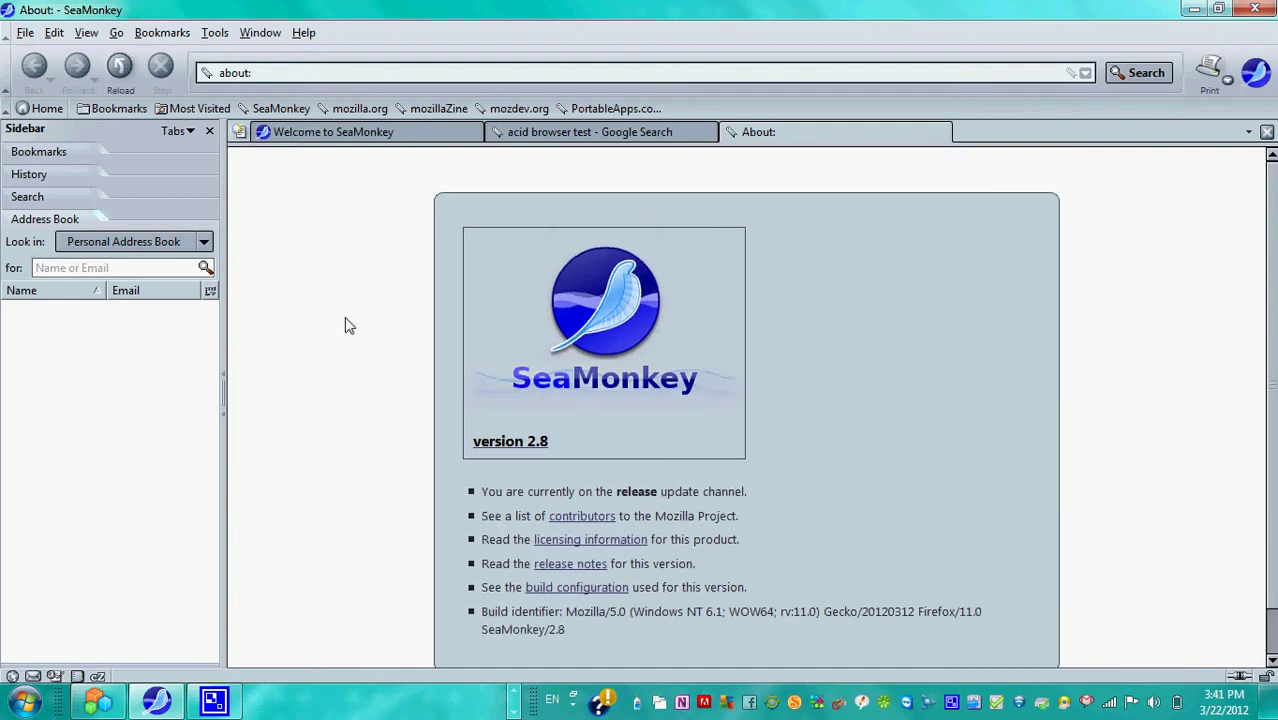
# - Run the Acid3 browser test from the already opened "ACID browser test" Google results and view its outcome
pyautogui.click(398, 132)
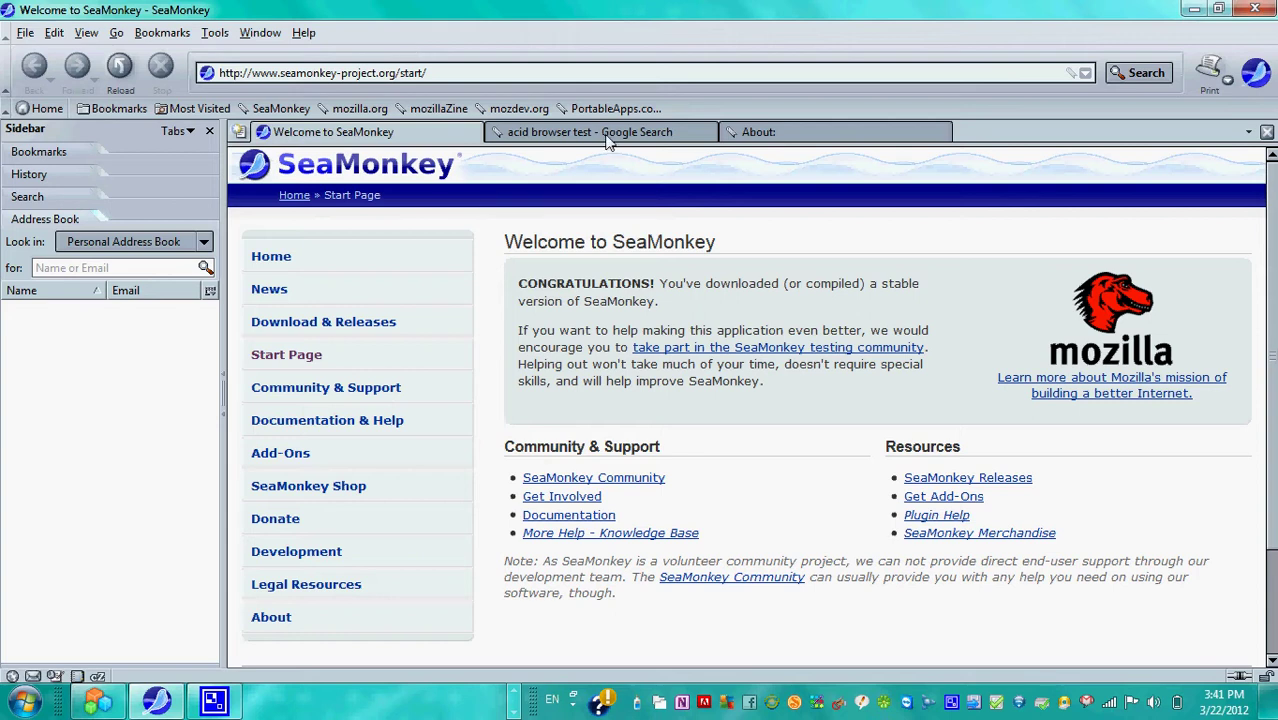
pyautogui.moveTo(601, 140)
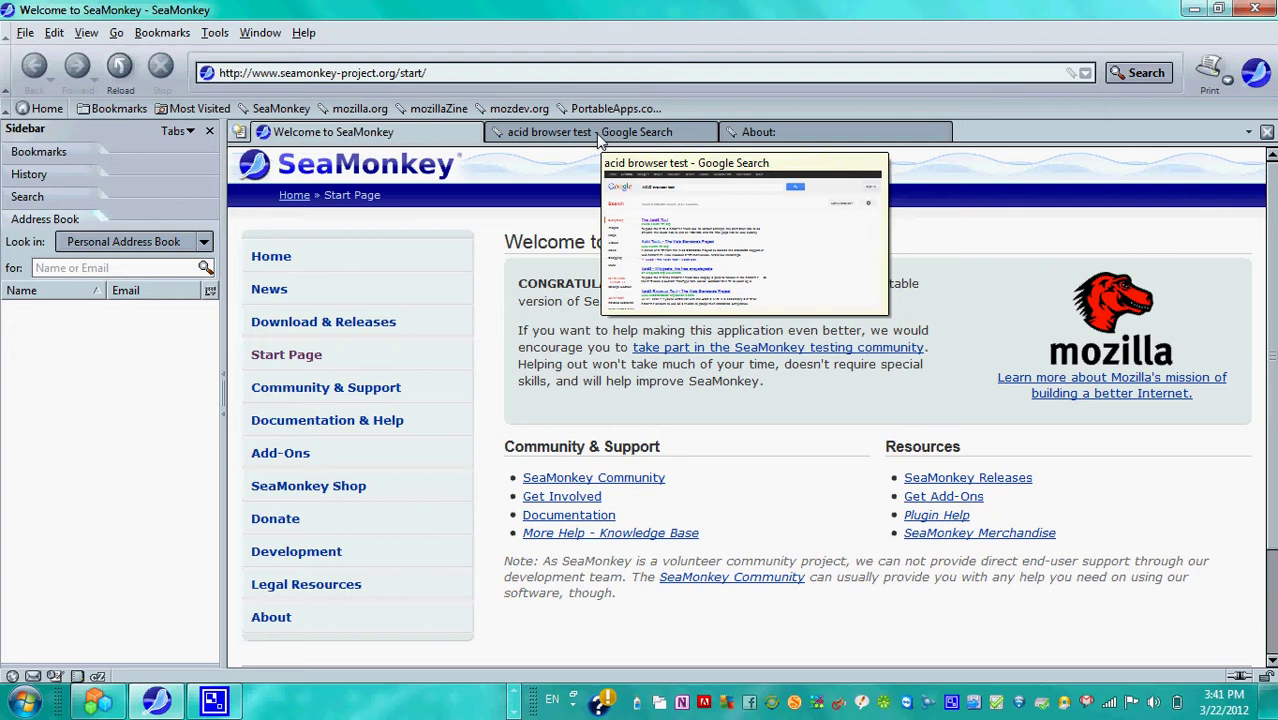
pyautogui.click(596, 133)
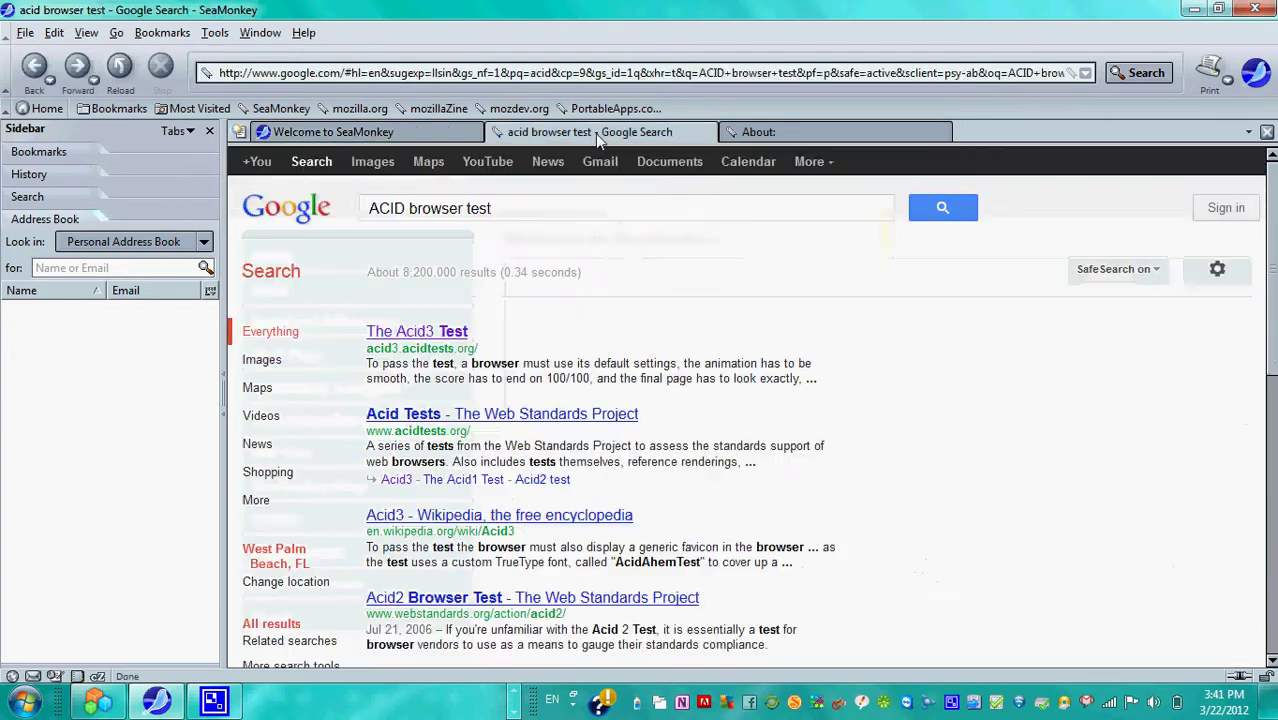
pyautogui.click(415, 333)
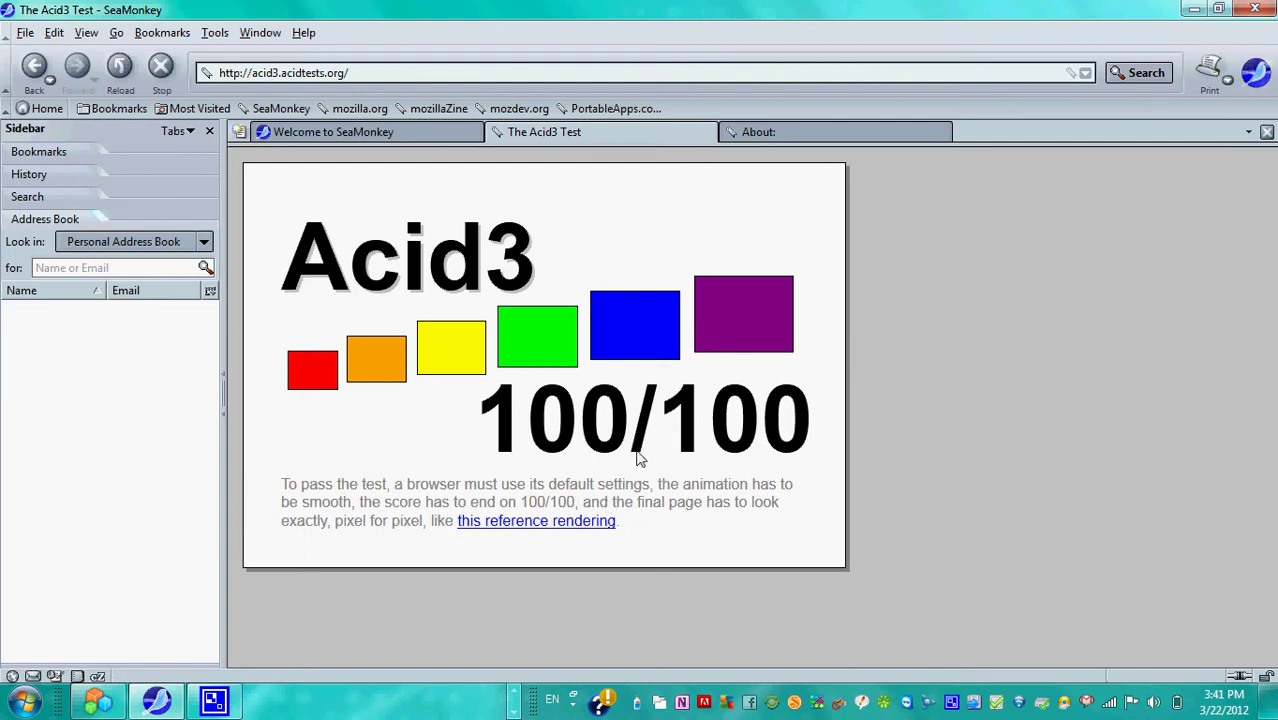
pyautogui.click(413, 128)
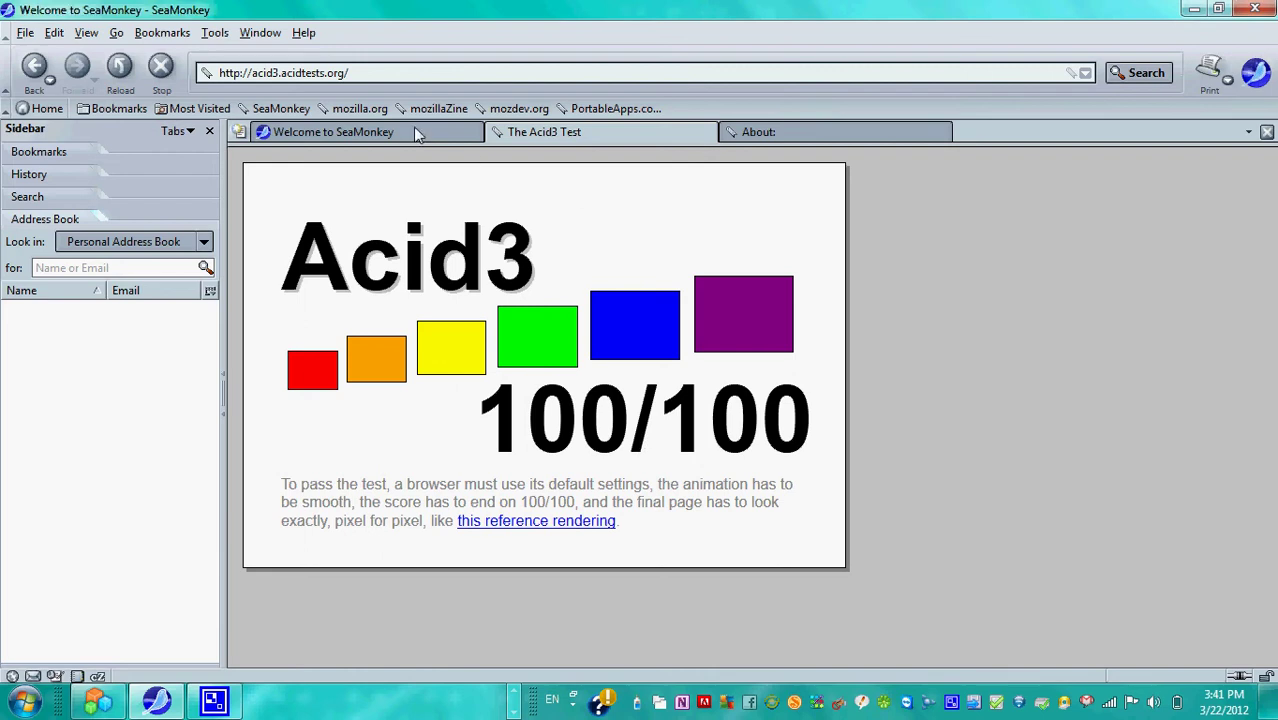
pyautogui.click(519, 132)
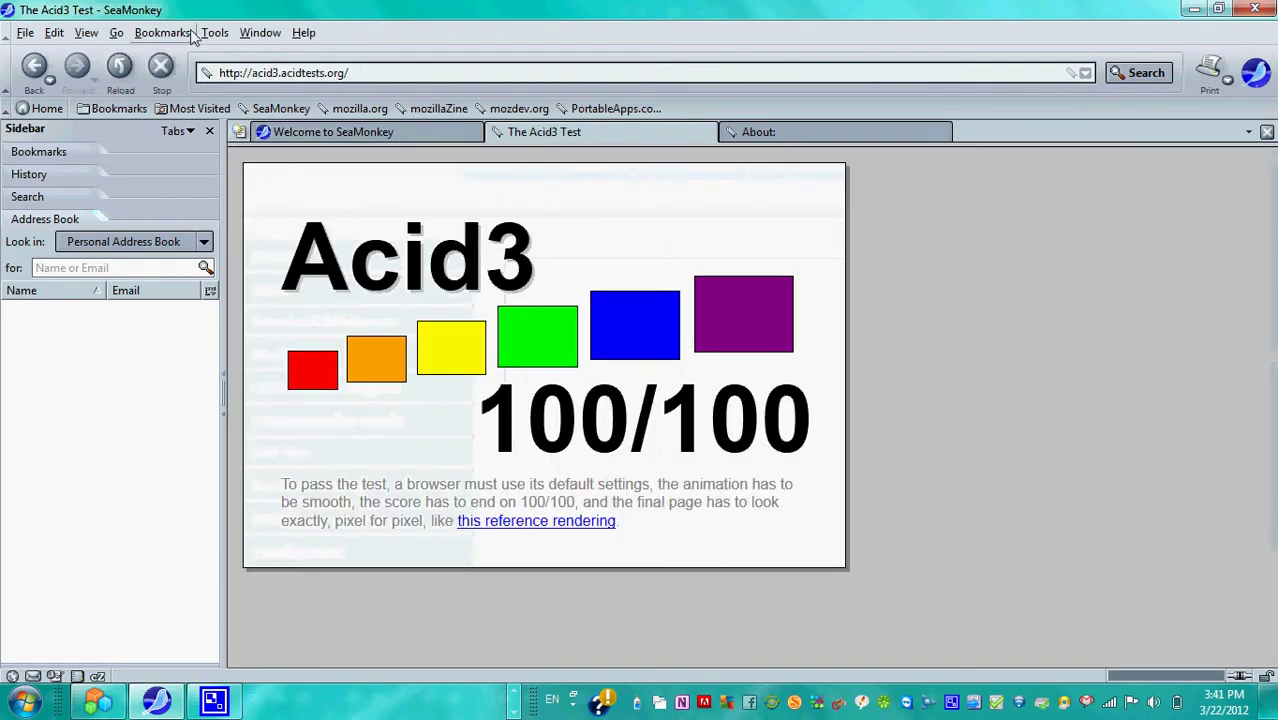
# - Open the Add-ons Manager and look at its Get Add-ons page and the installed extensions
pyautogui.click(212, 36)
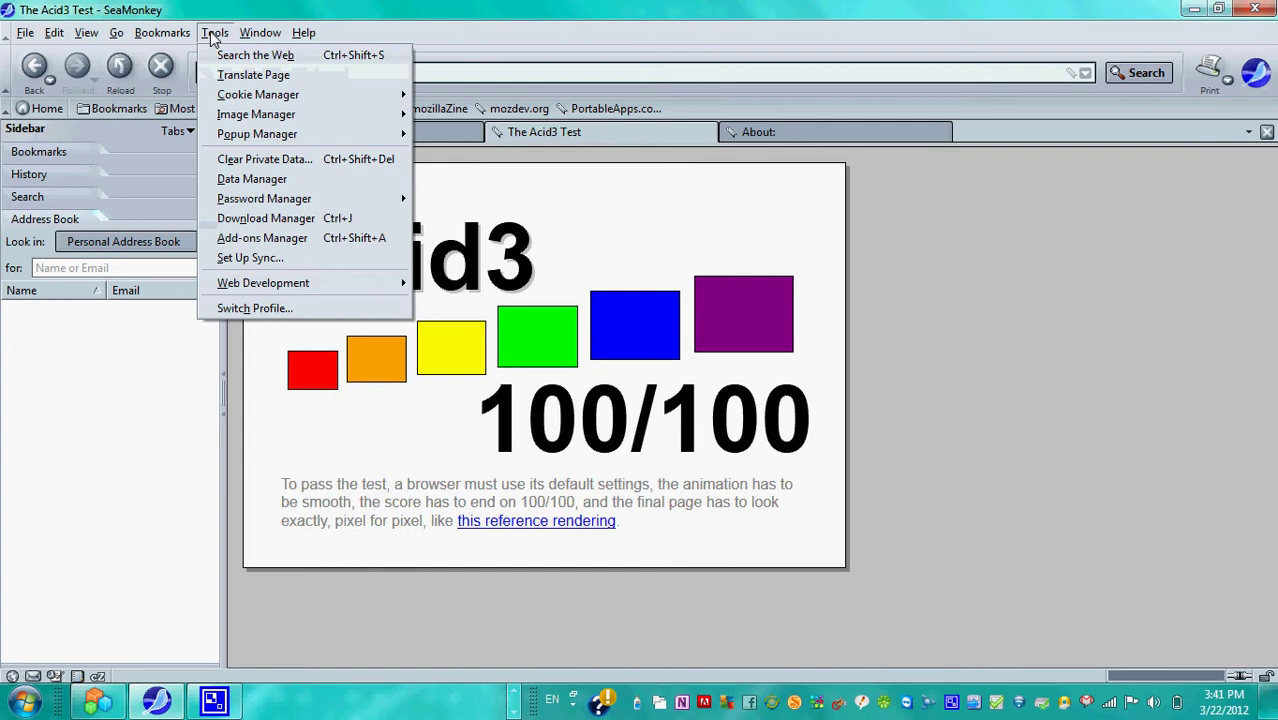
pyautogui.moveTo(185, 40)
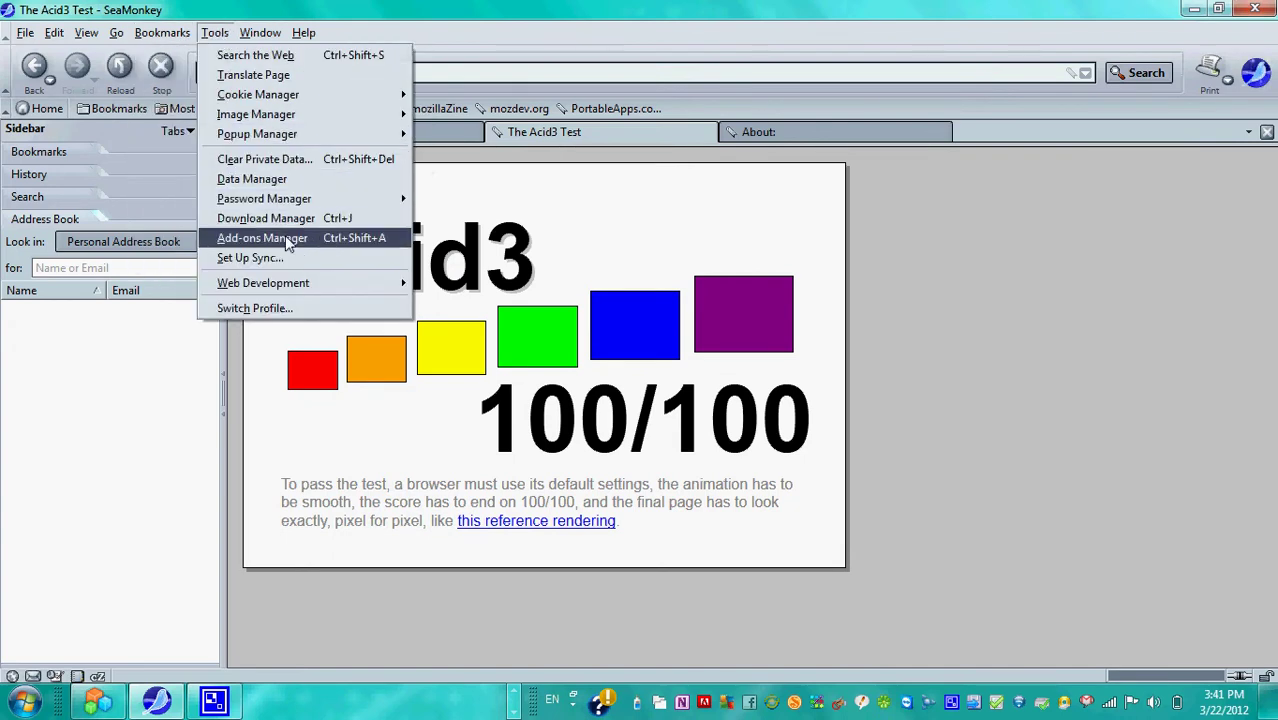
pyautogui.click(262, 238)
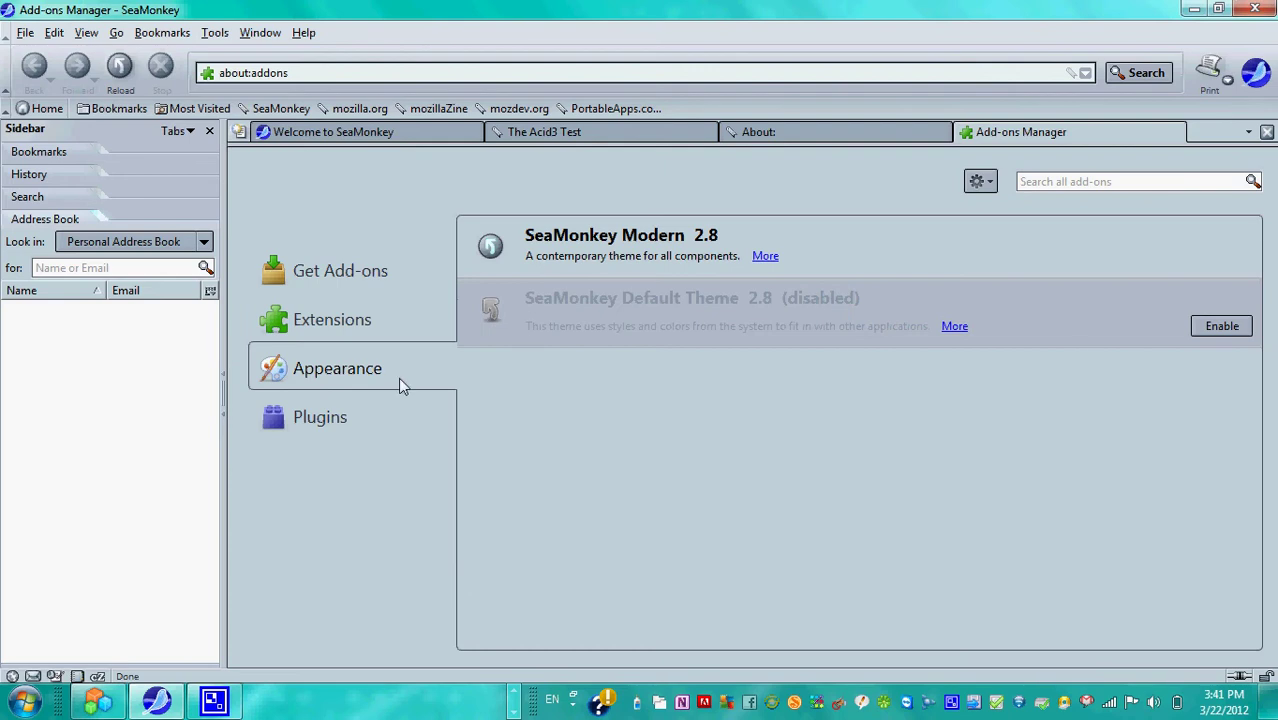
pyautogui.click(322, 284)
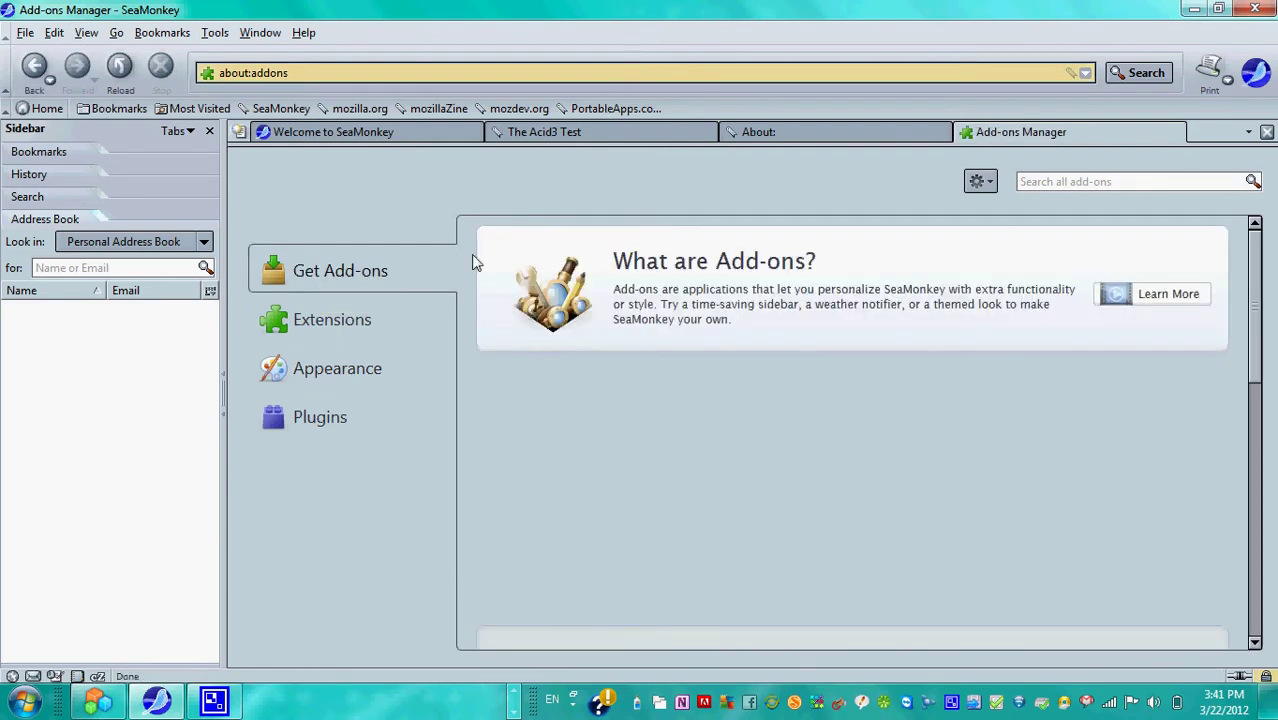
pyautogui.click(342, 312)
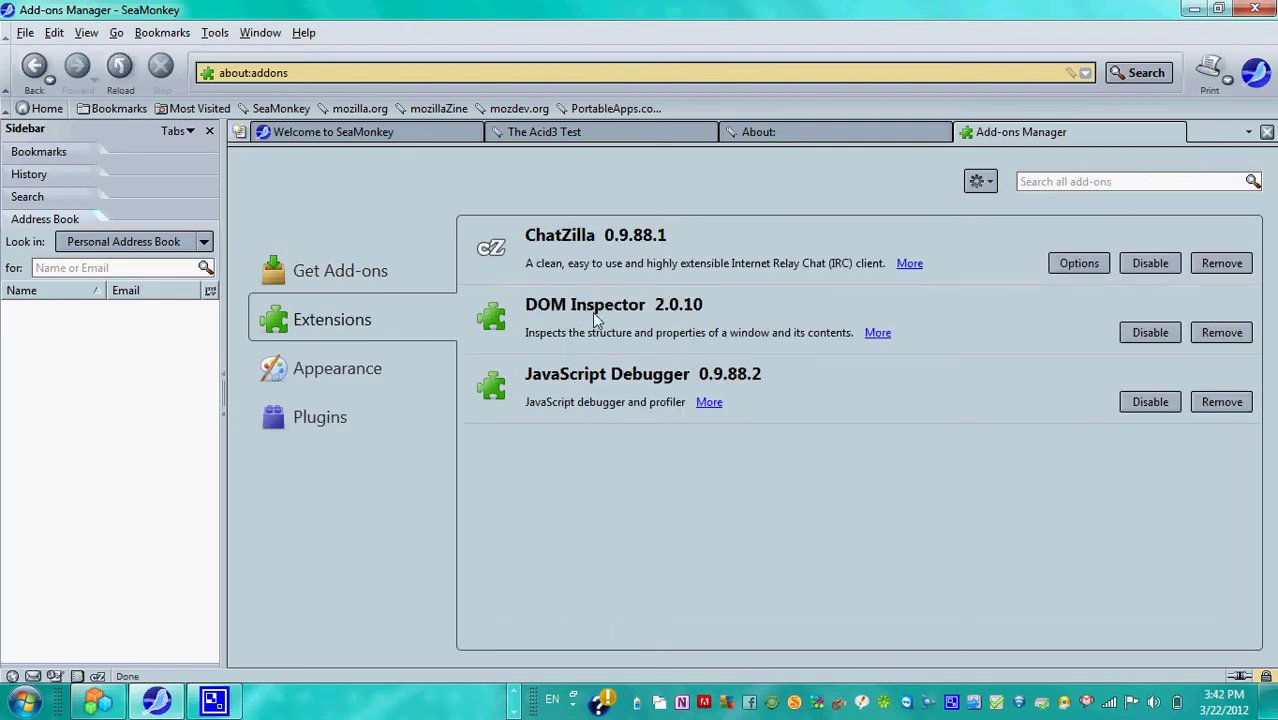
# - Enable the SeaMonkey Default Theme with a browser restart, and switch back to SeaMonkey Modern with another restart
pyautogui.click(357, 368)
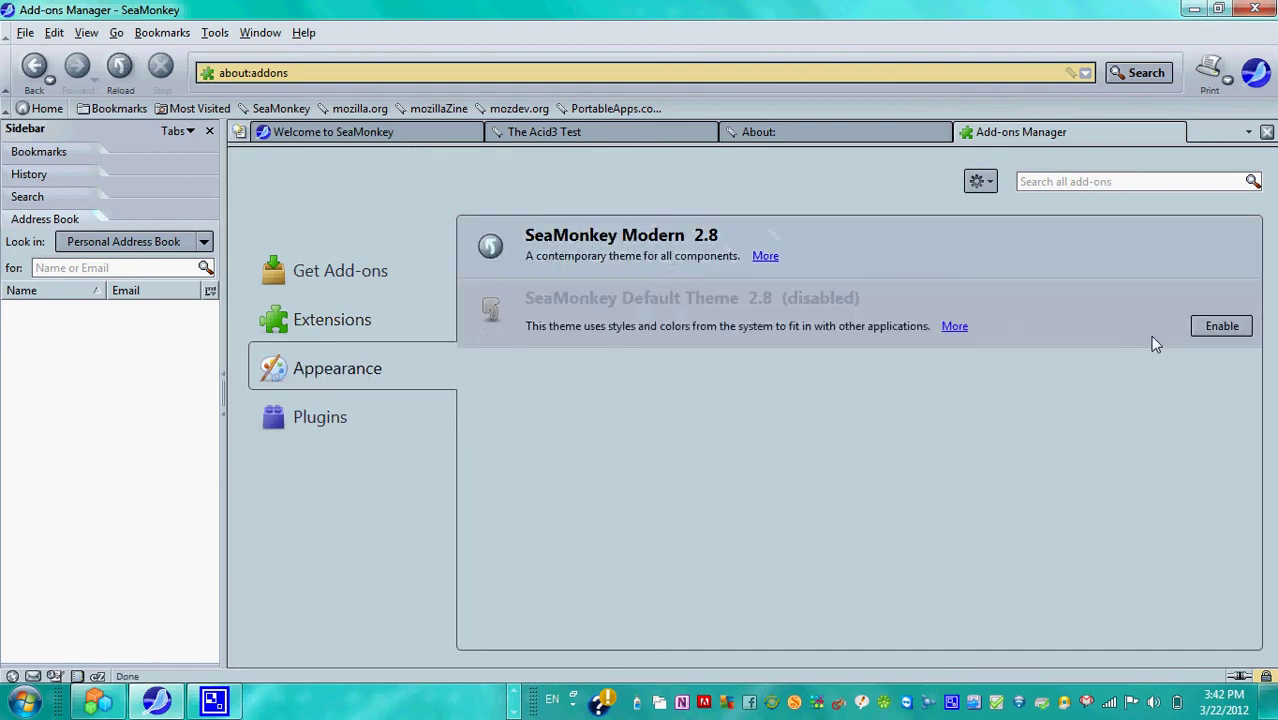
pyautogui.click(1221, 325)
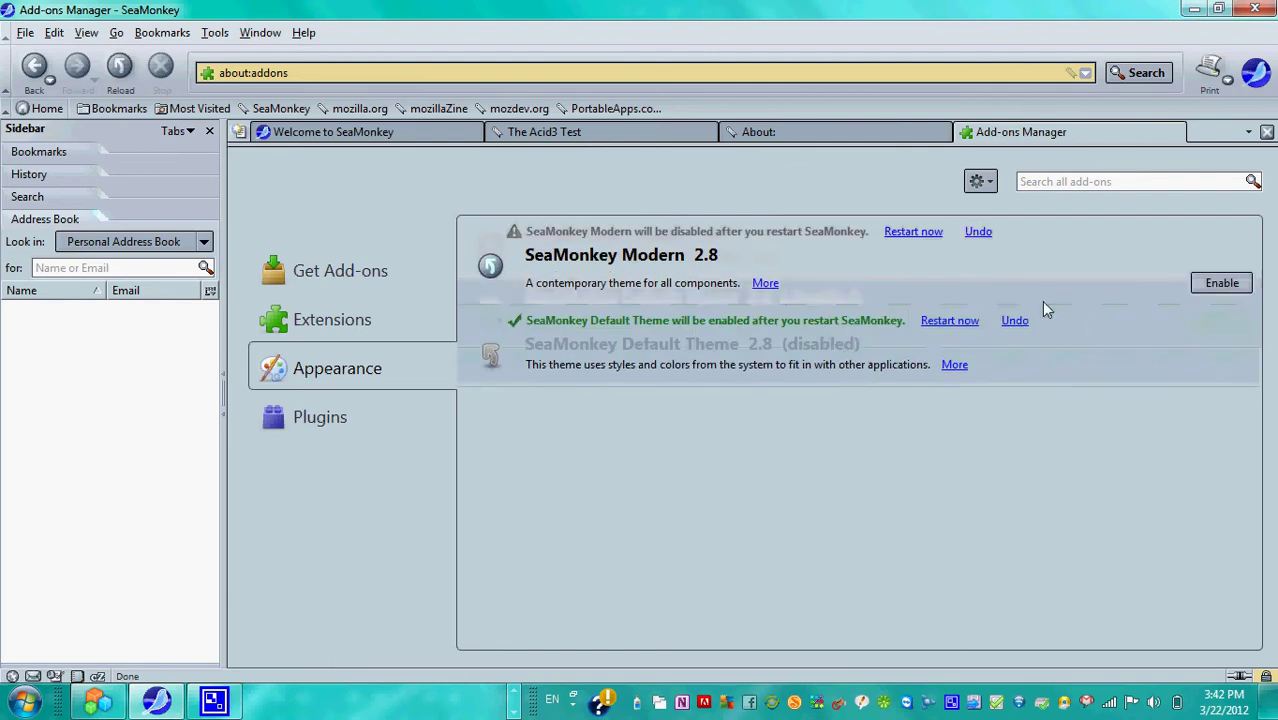
pyautogui.click(912, 231)
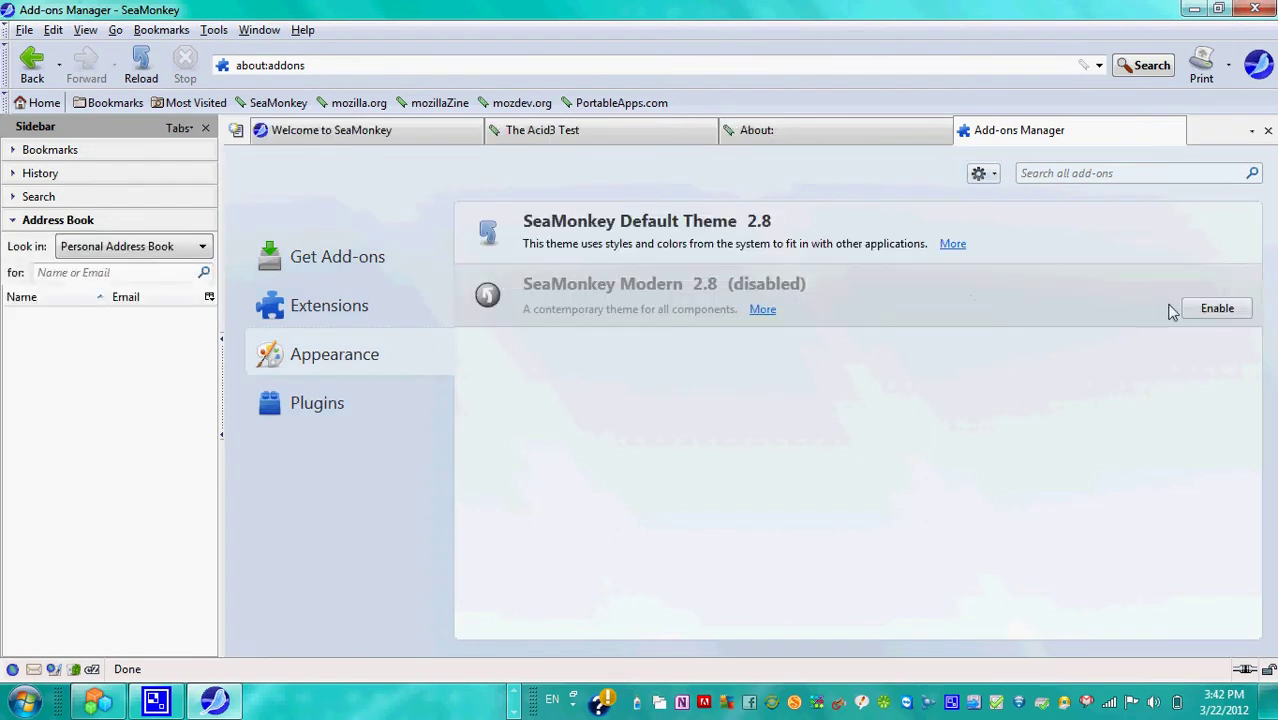
pyautogui.click(1192, 309)
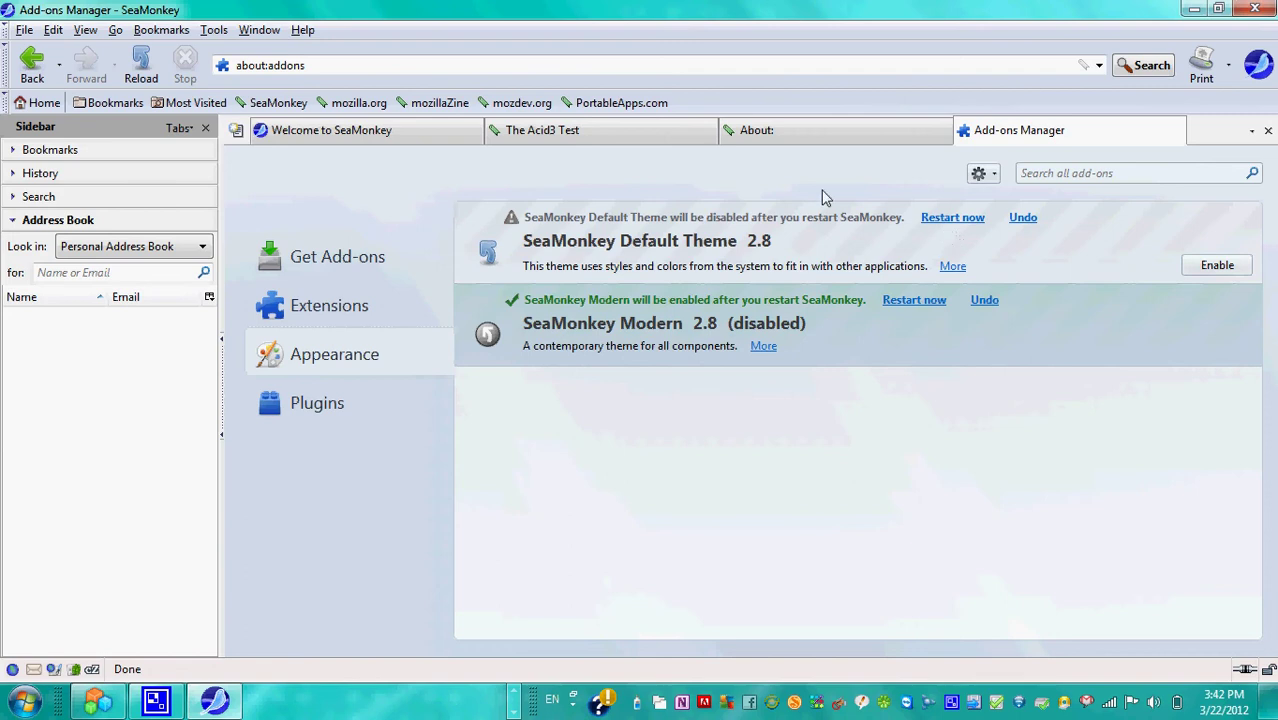
pyautogui.click(943, 218)
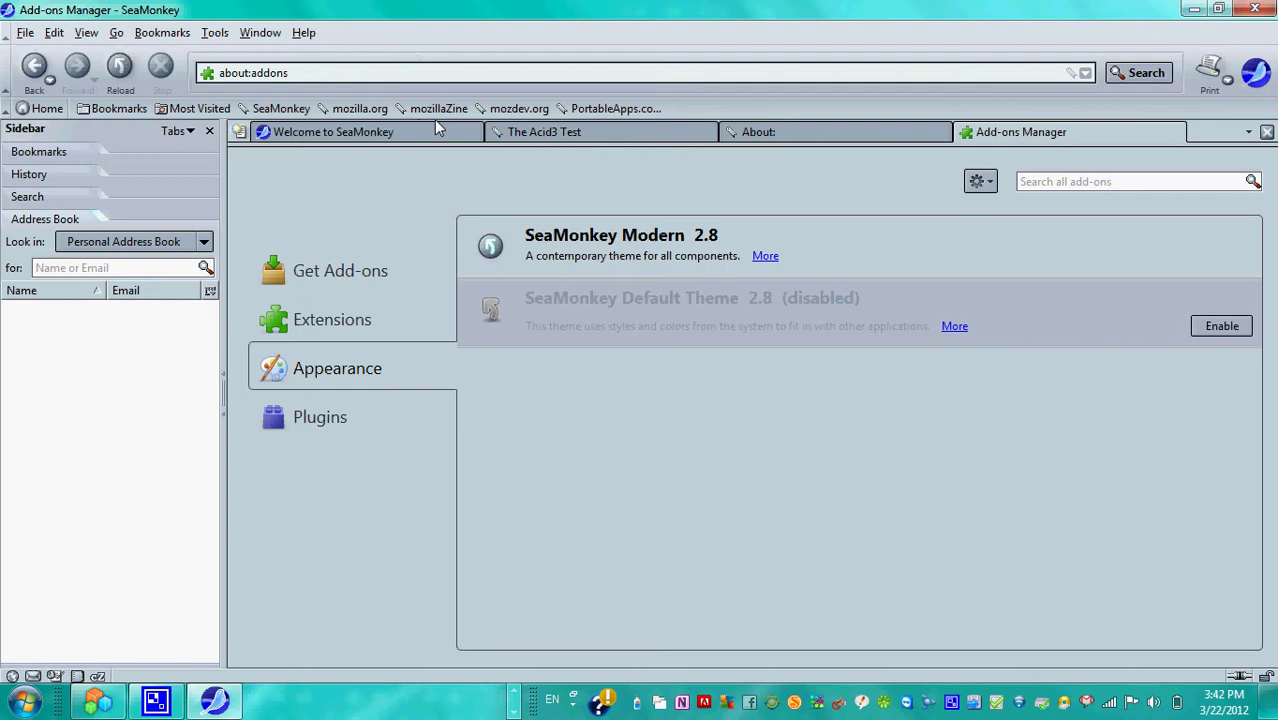
# - Search the add-ons for "Youtube", install Download YouTube Videos as MP4 and FLV 1.3.8, and restart the browser
pyautogui.click(359, 320)
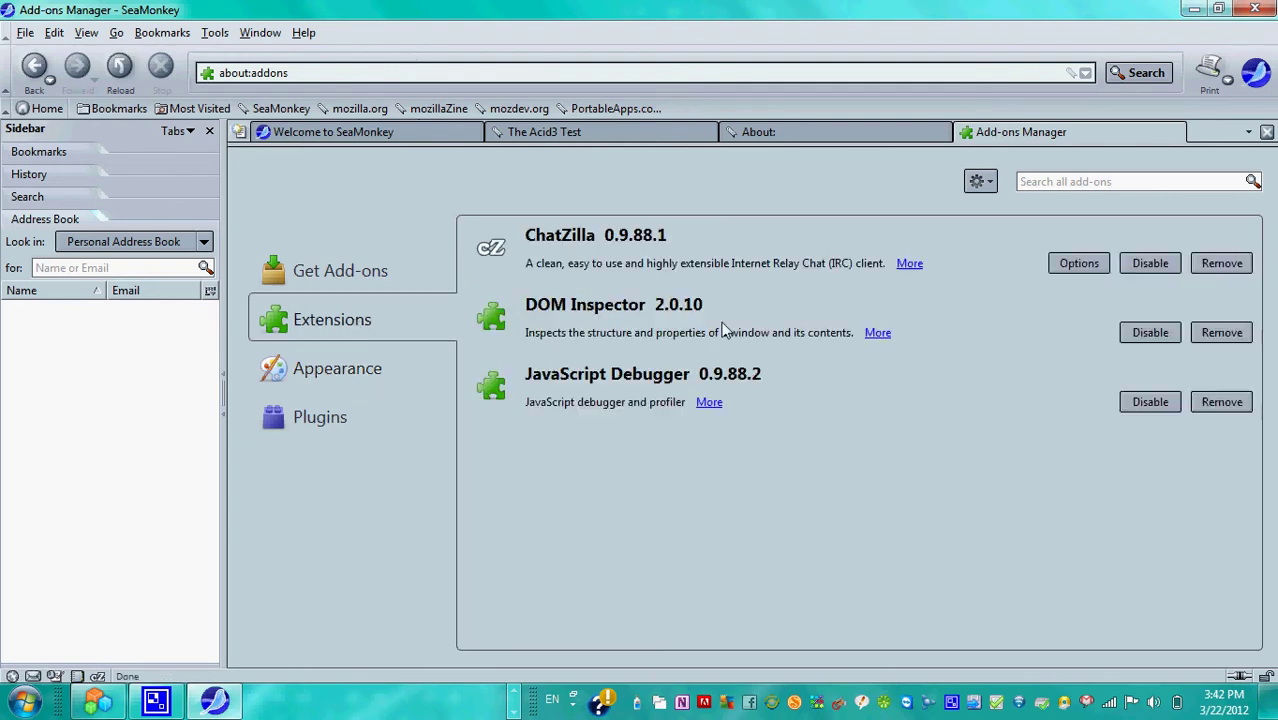
pyautogui.click(1057, 180)
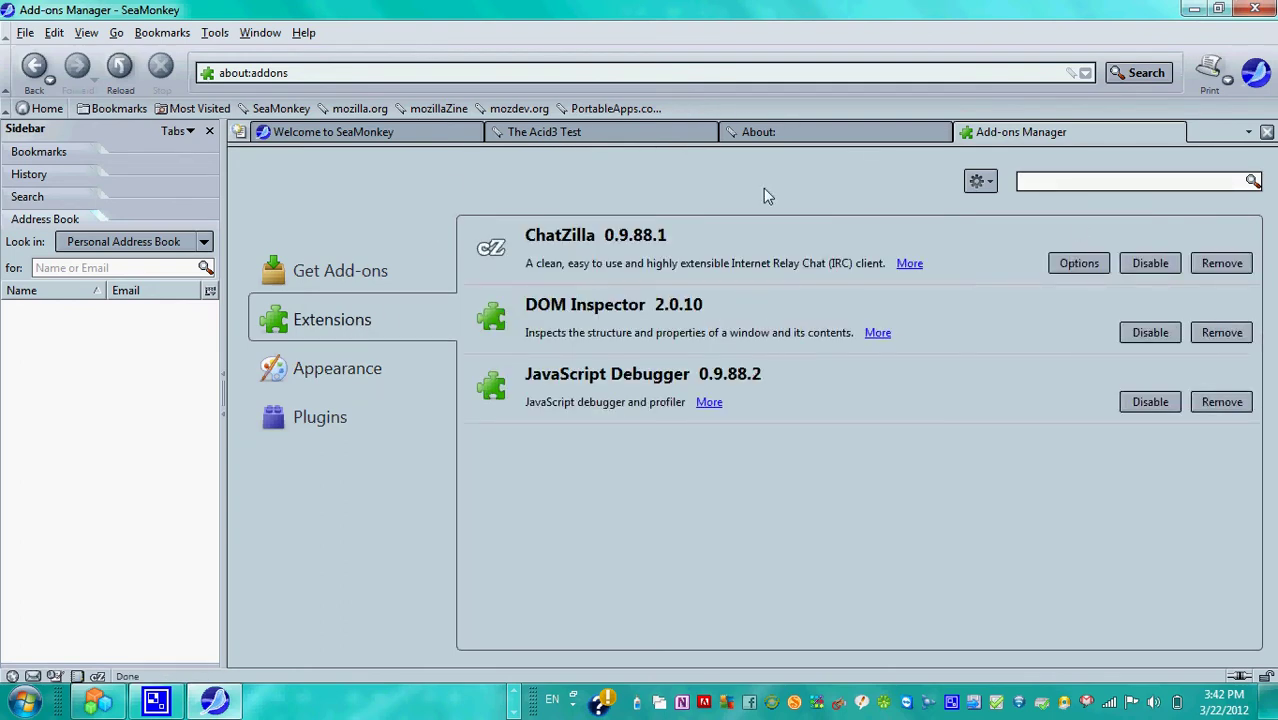
pyautogui.write('Youtube')
pyautogui.press('Return')
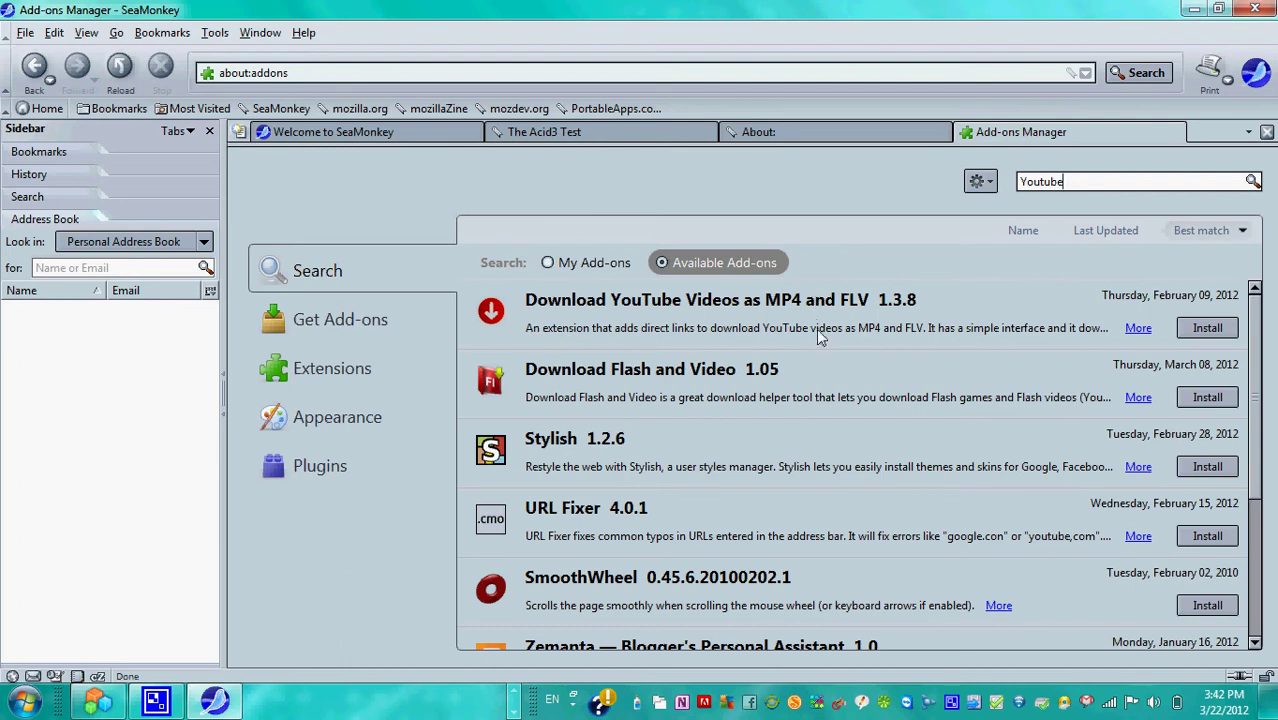
pyautogui.click(1208, 328)
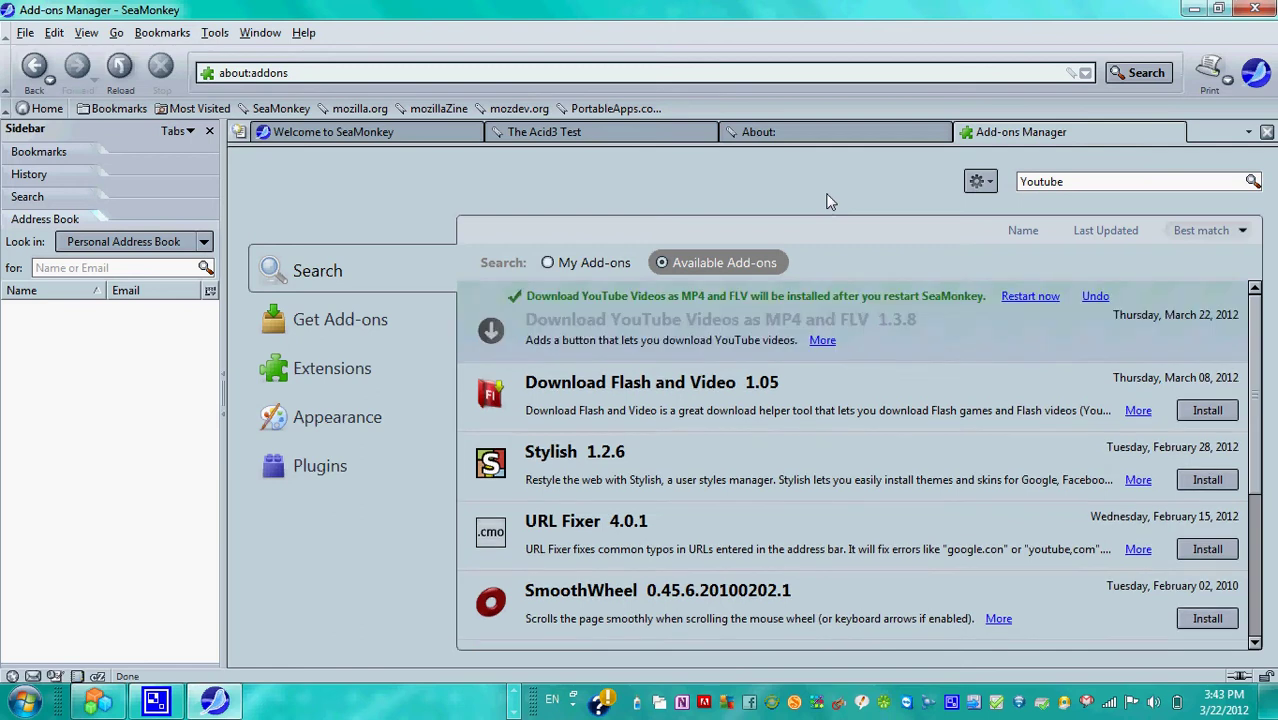
pyautogui.click(1024, 297)
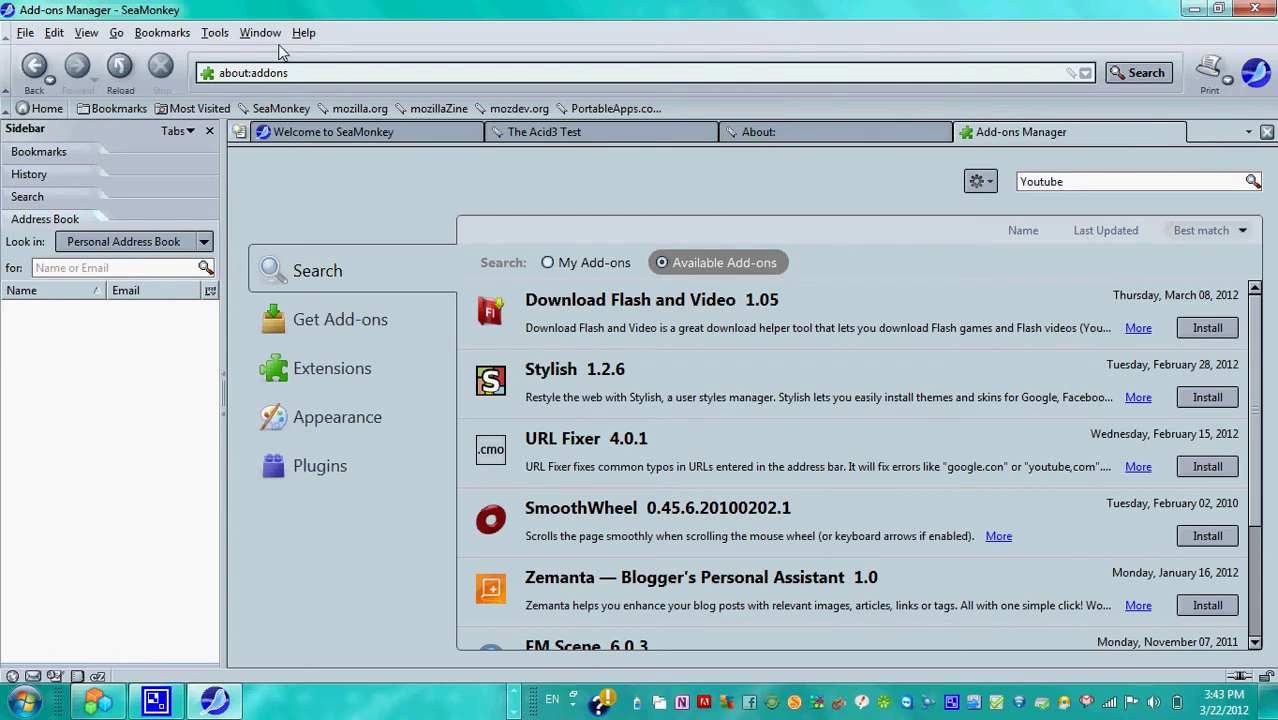
pyautogui.click(25, 32)
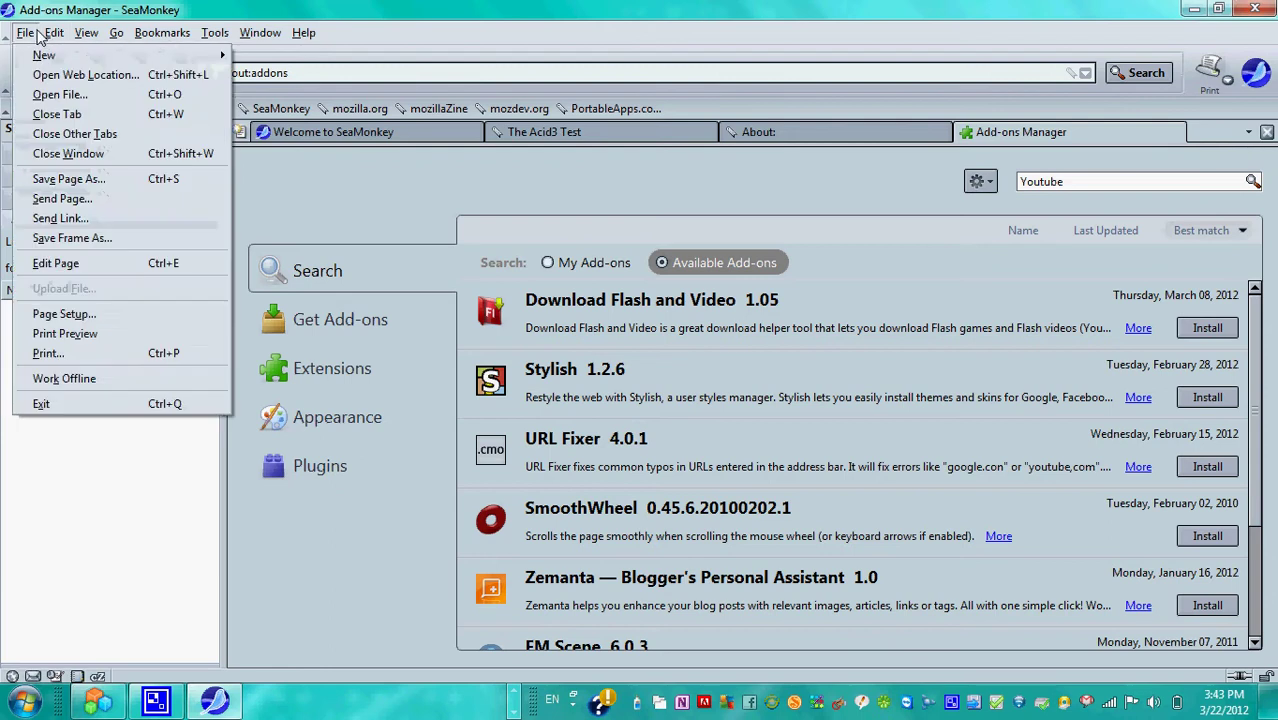
pyautogui.moveTo(63, 37)
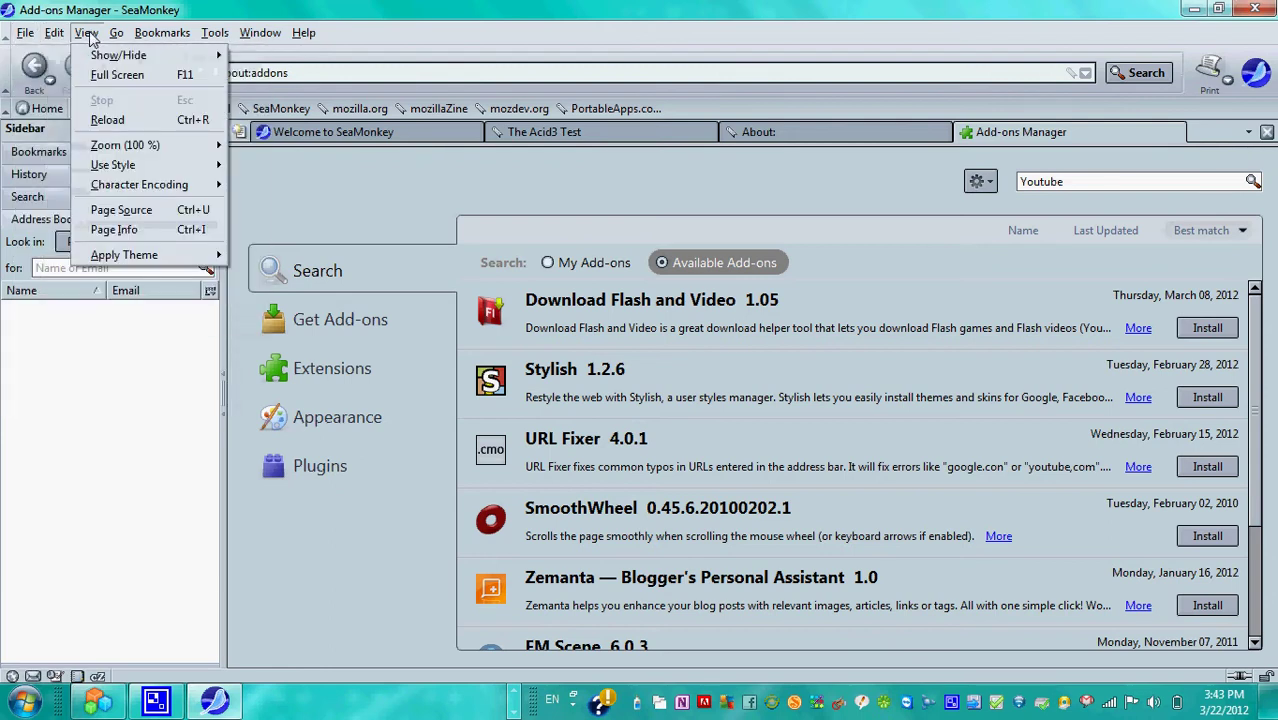
pyautogui.moveTo(165, 37)
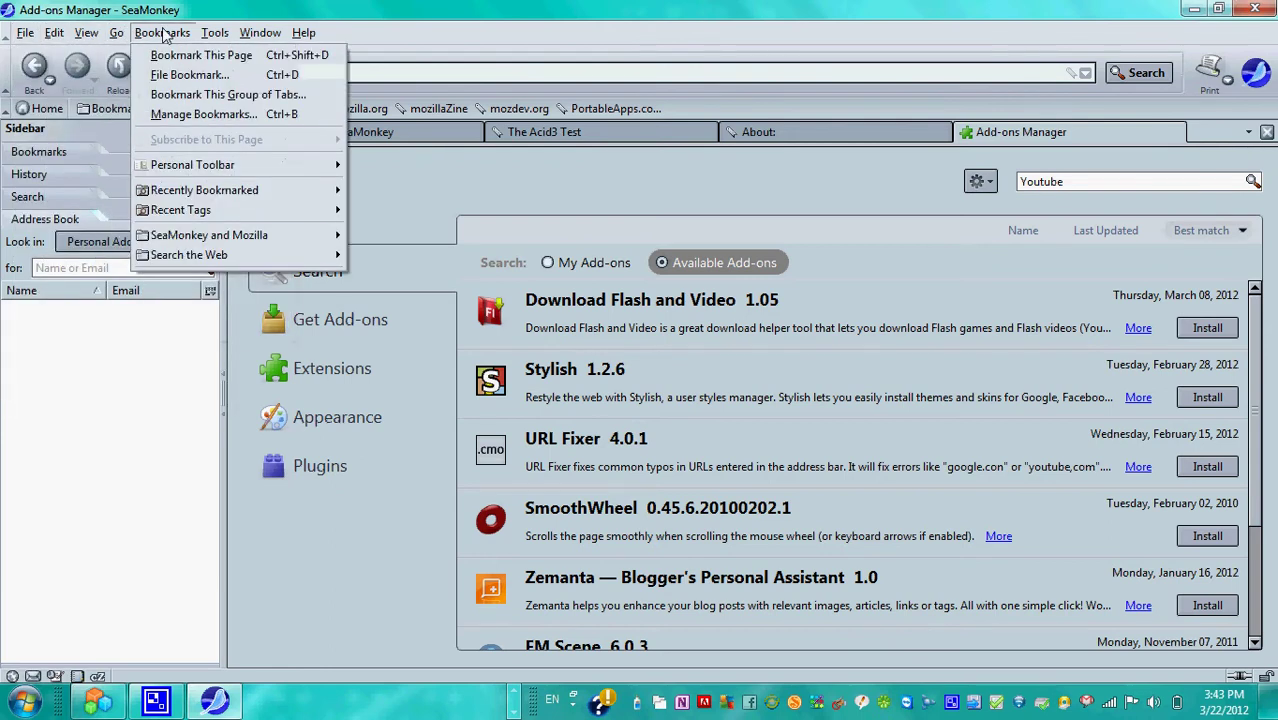
pyautogui.moveTo(216, 37)
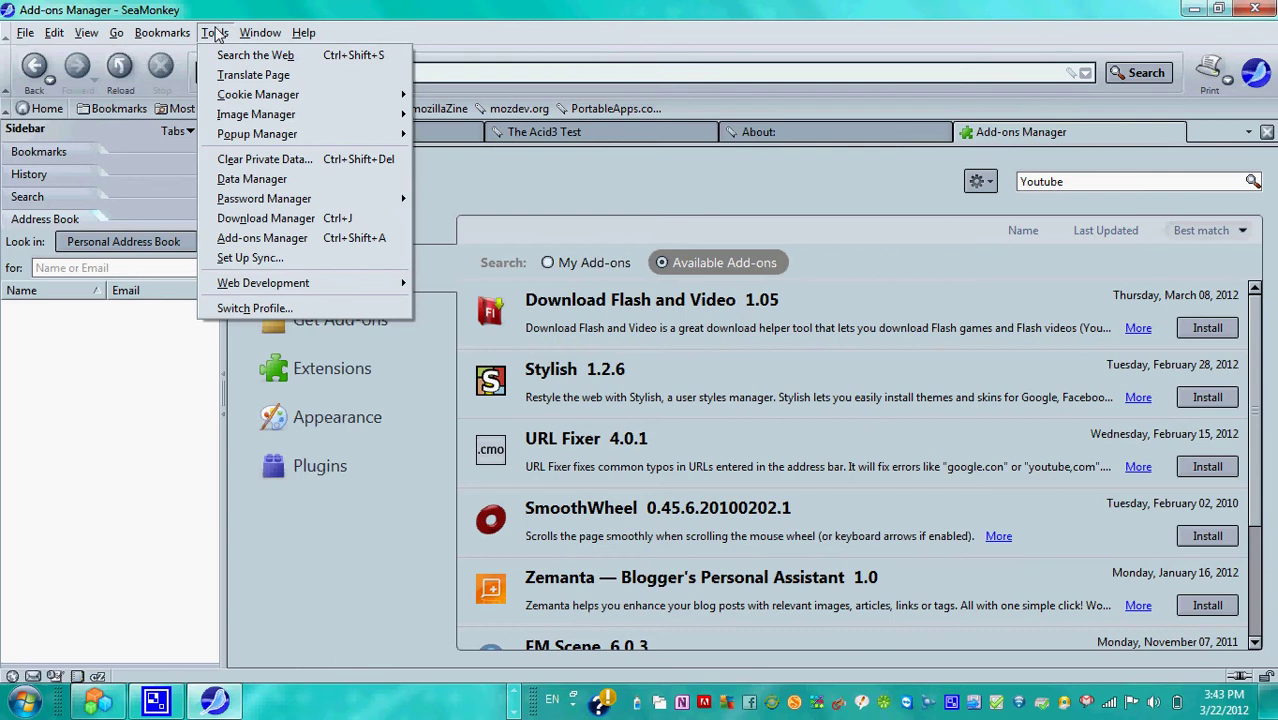
pyautogui.moveTo(266, 28)
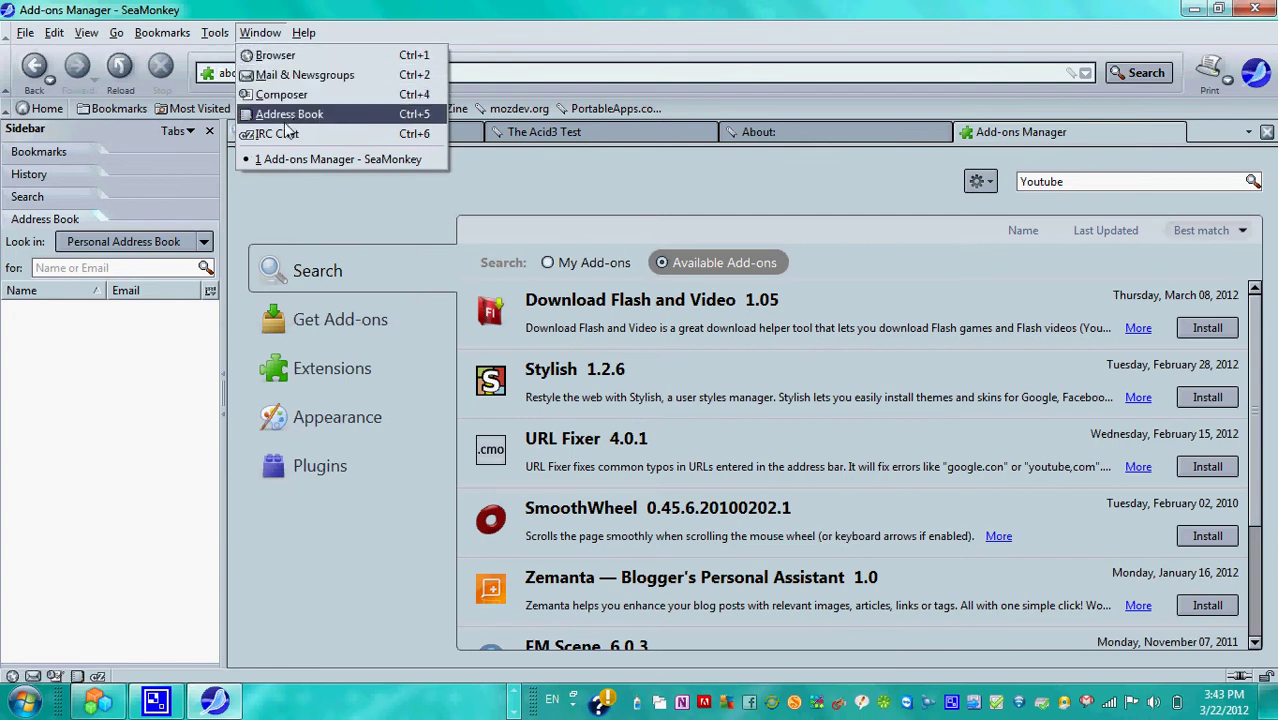
pyautogui.click(288, 116)
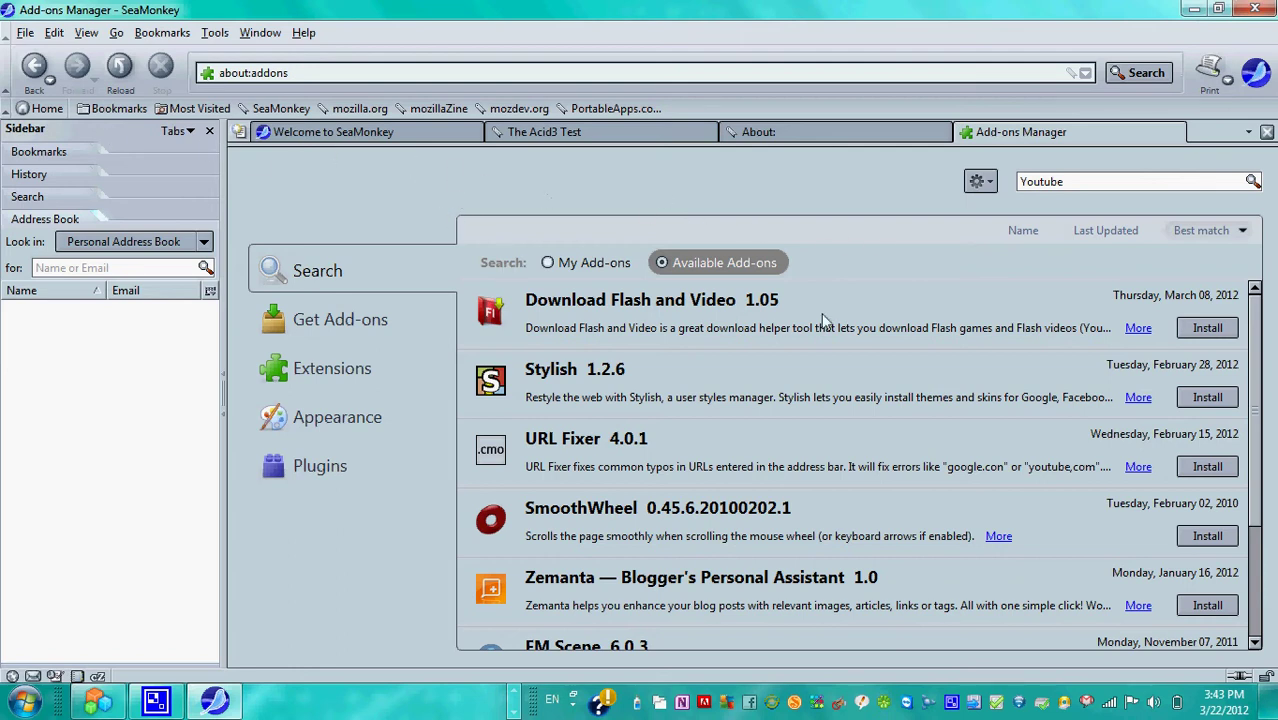
# - Open the full description of the Download Flash and Video 1.05 add-on
pyautogui.click(1143, 331)
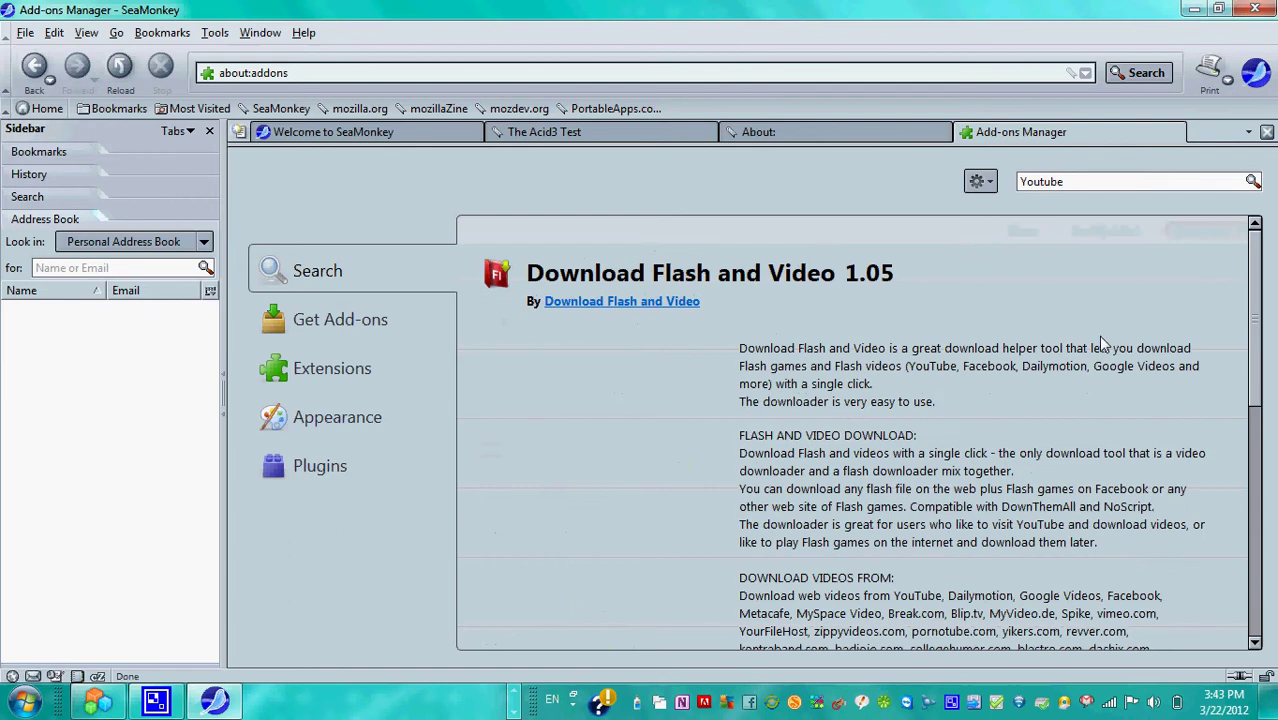
pyautogui.scroll(-3, 840, 430)
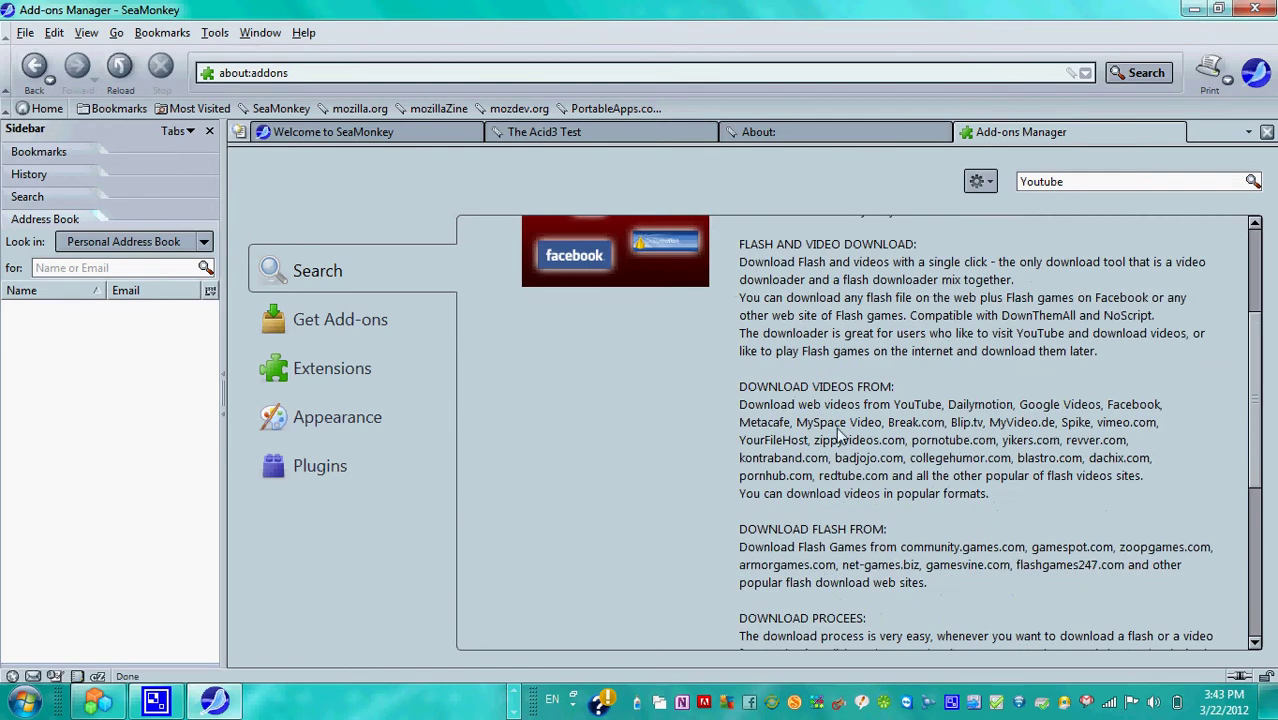
pyautogui.click(25, 32)
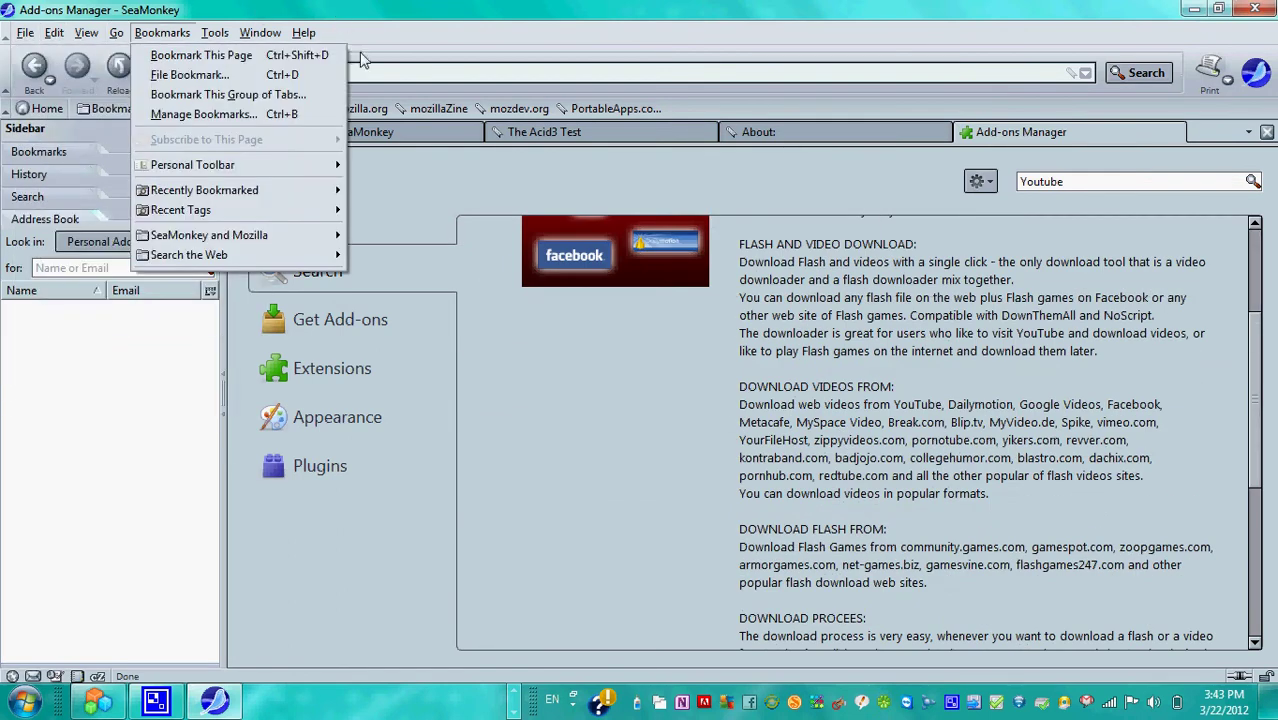
pyautogui.click(404, 71)
pyautogui.write('www.yout')
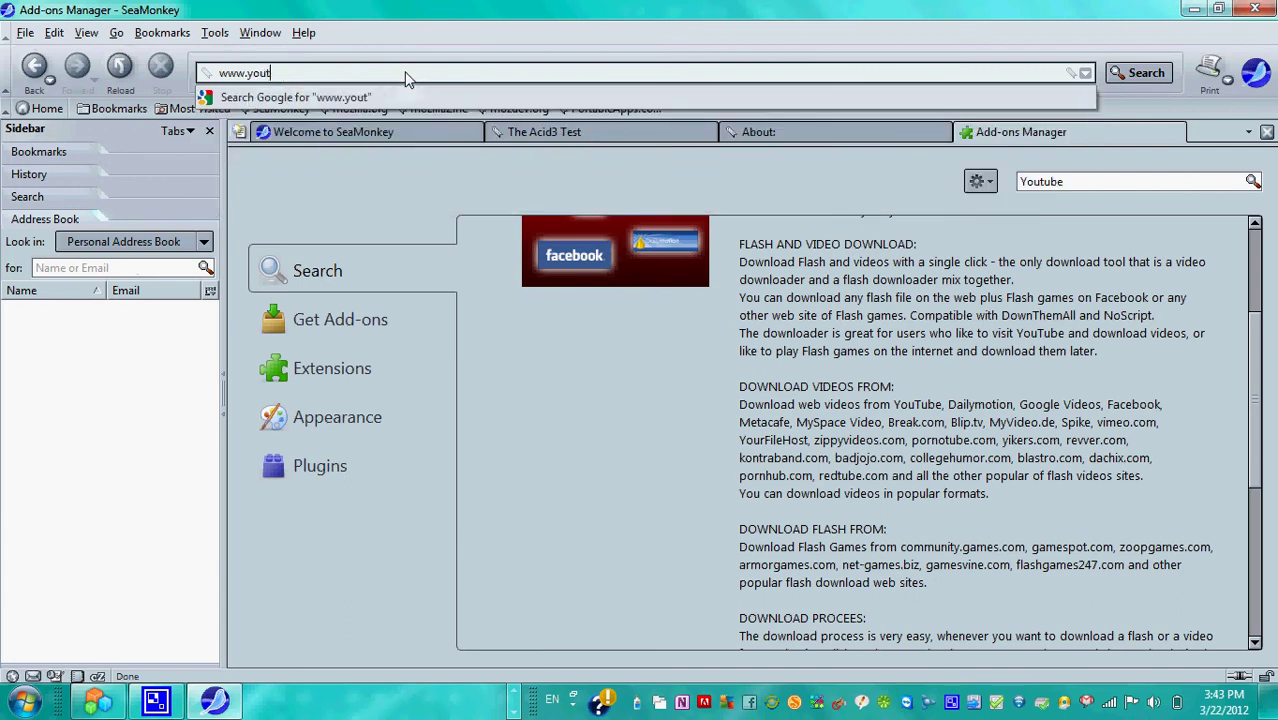
pyautogui.write('ube.com')
pyautogui.press('Return')
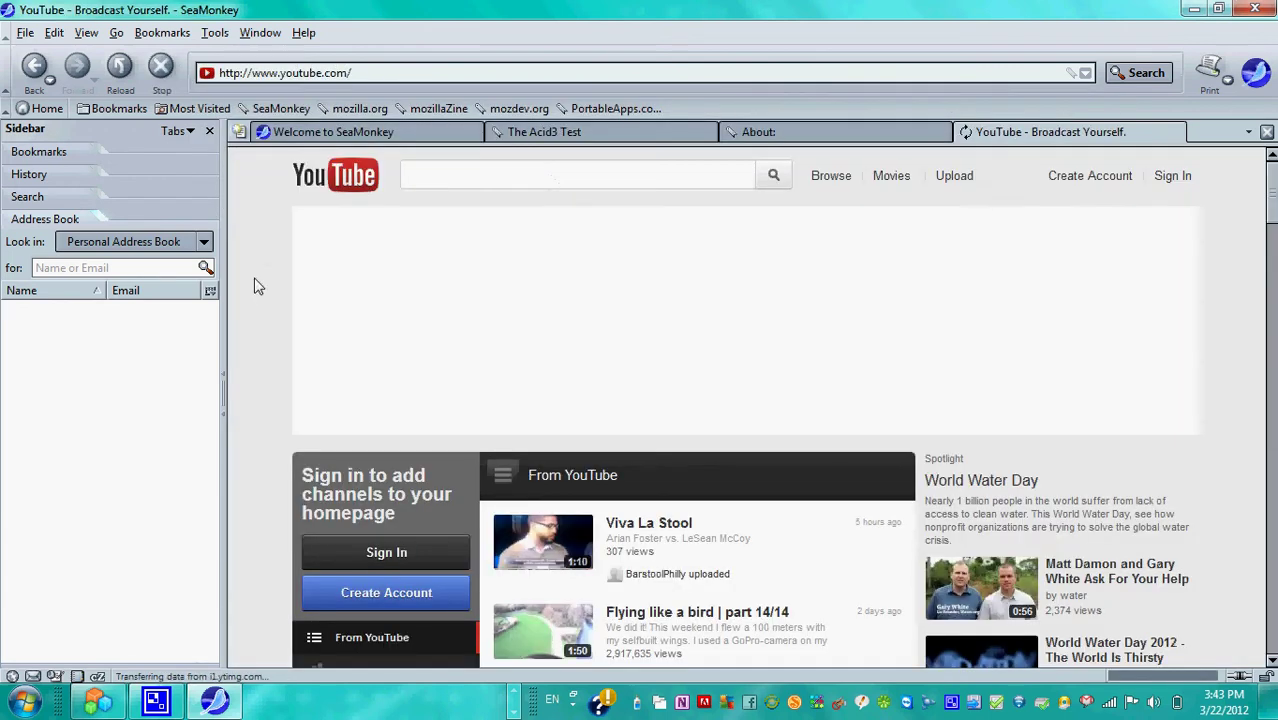
# - Search YouTube for "PowerBook G3"
pyautogui.write('PowerBook 34')
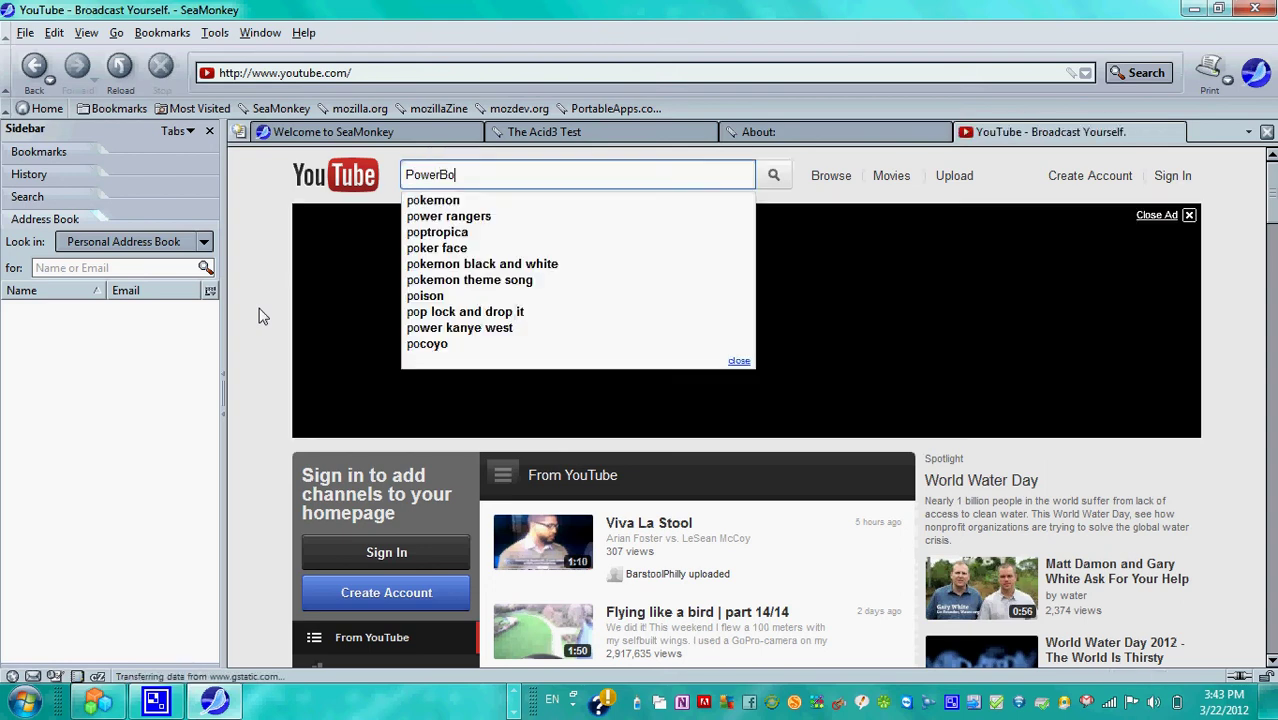
pyautogui.press('BackSpace')
pyautogui.press('BackSpace')
pyautogui.write('G3')
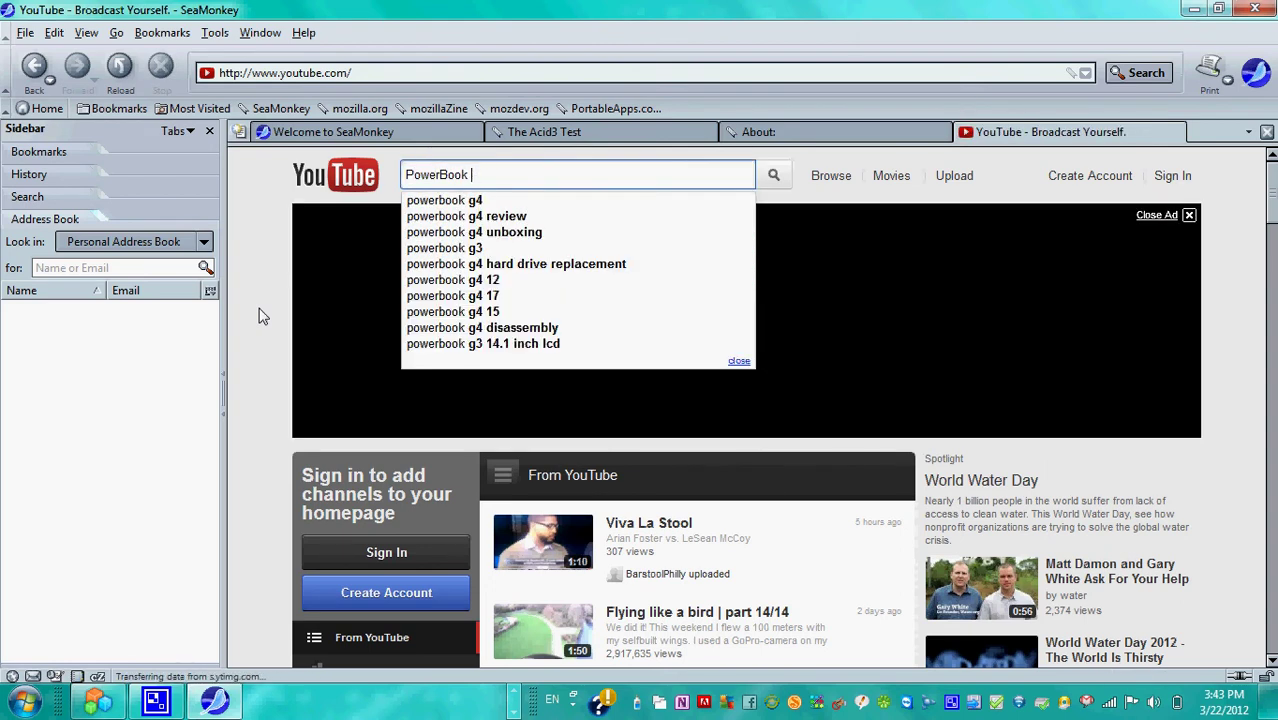
pyautogui.press('Return')
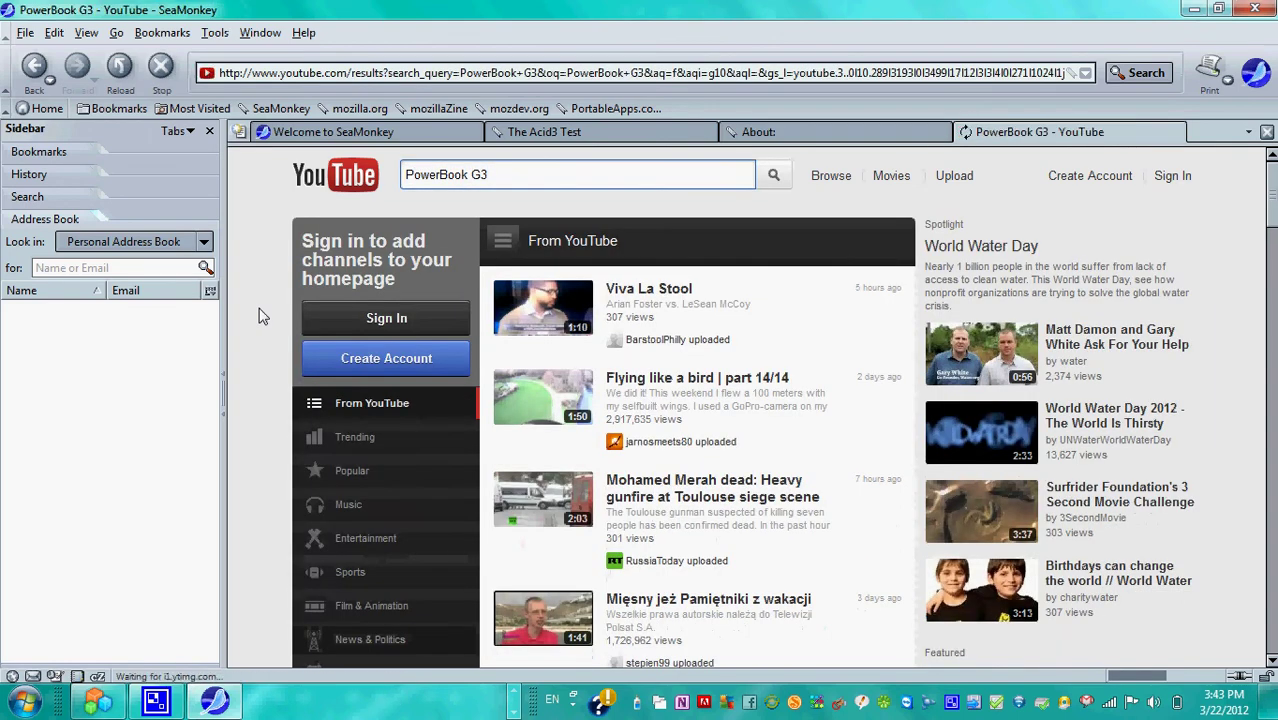
# - Open the video "PowerBook G3 Flattens PC laptops" from the search results
pyautogui.scroll(-8, 278, 327)
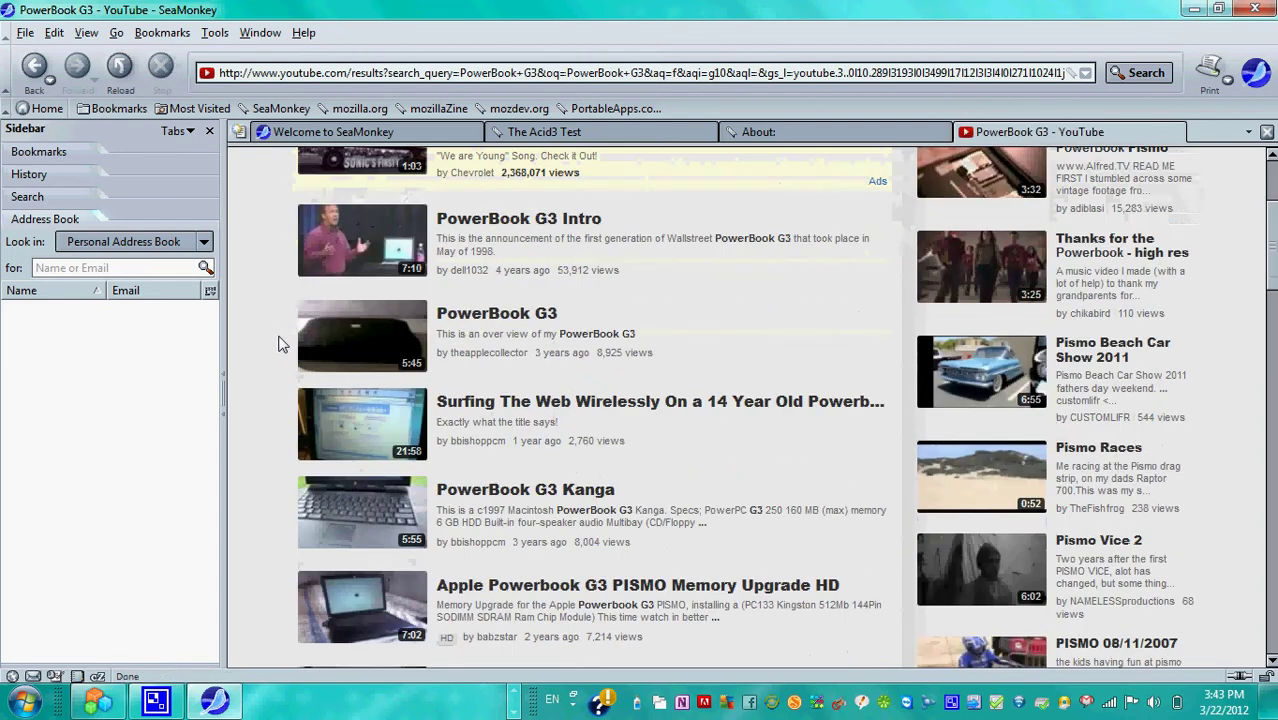
pyautogui.scroll(-1, 278, 327)
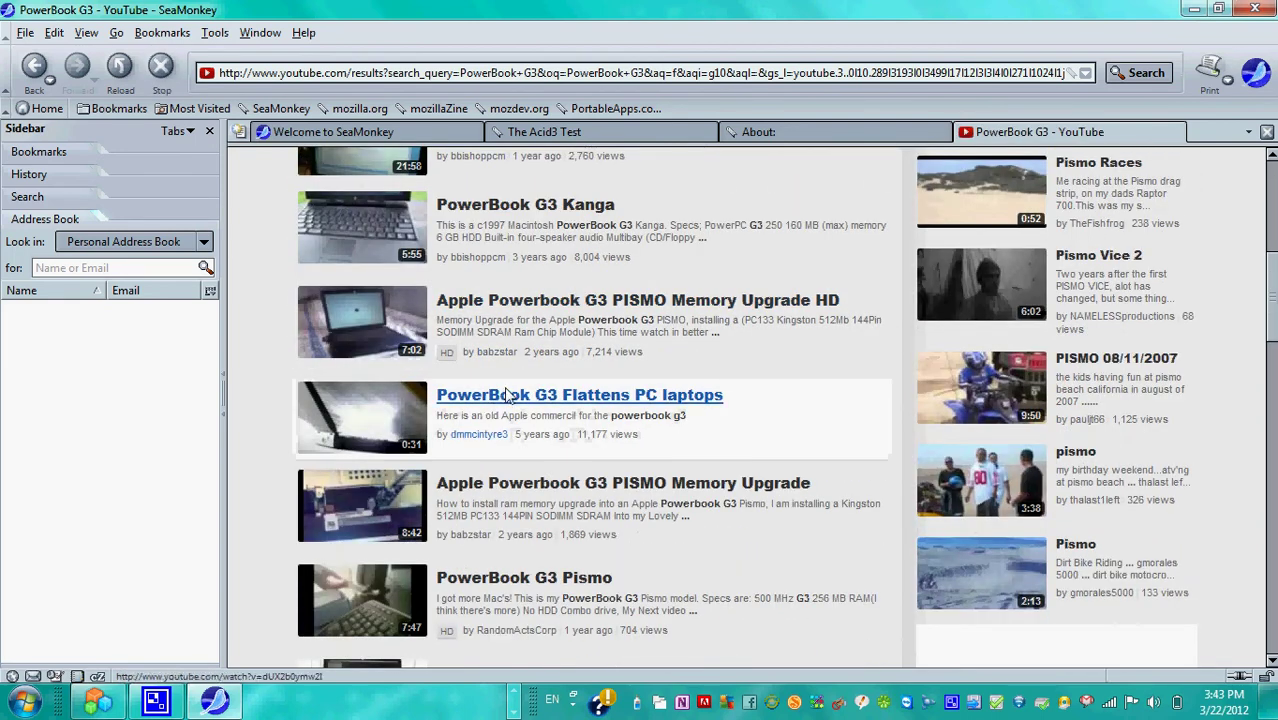
pyautogui.click(506, 395)
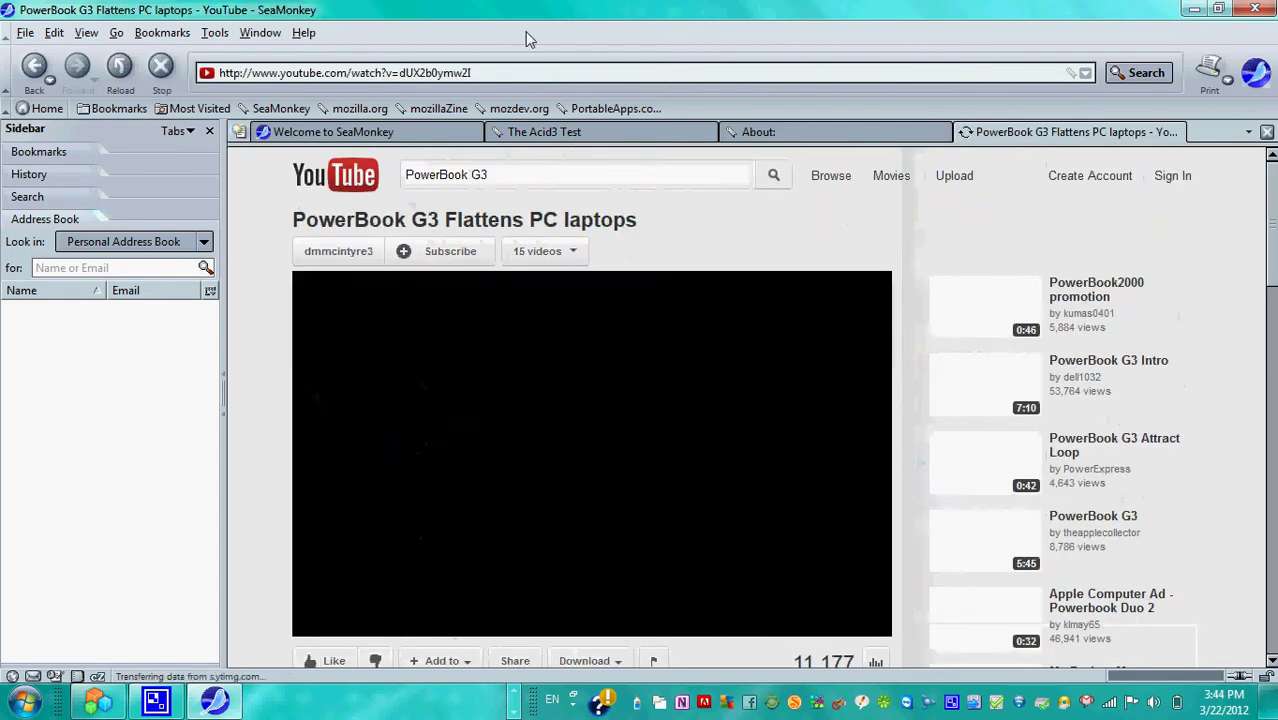
# - Show the download formats added below the video, including FLV 240p and MP4 360p, and mute the playback
pyautogui.scroll(-3, 315, 318)
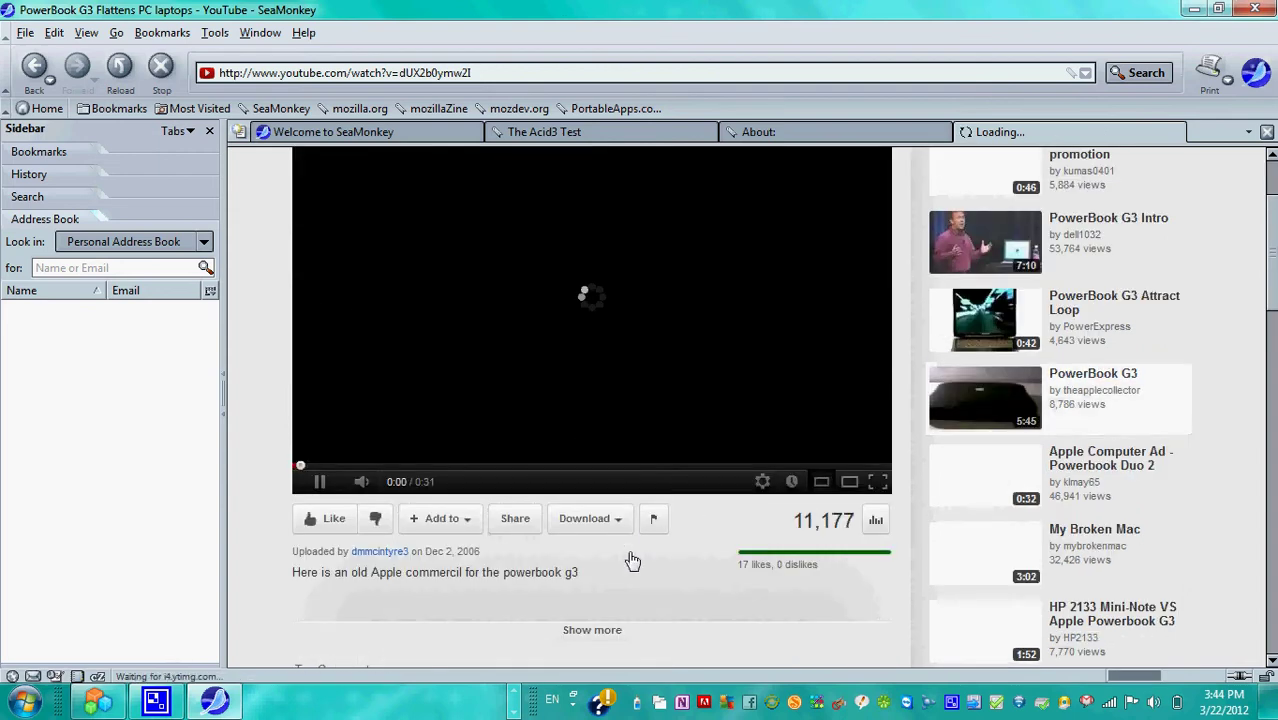
pyautogui.click(619, 522)
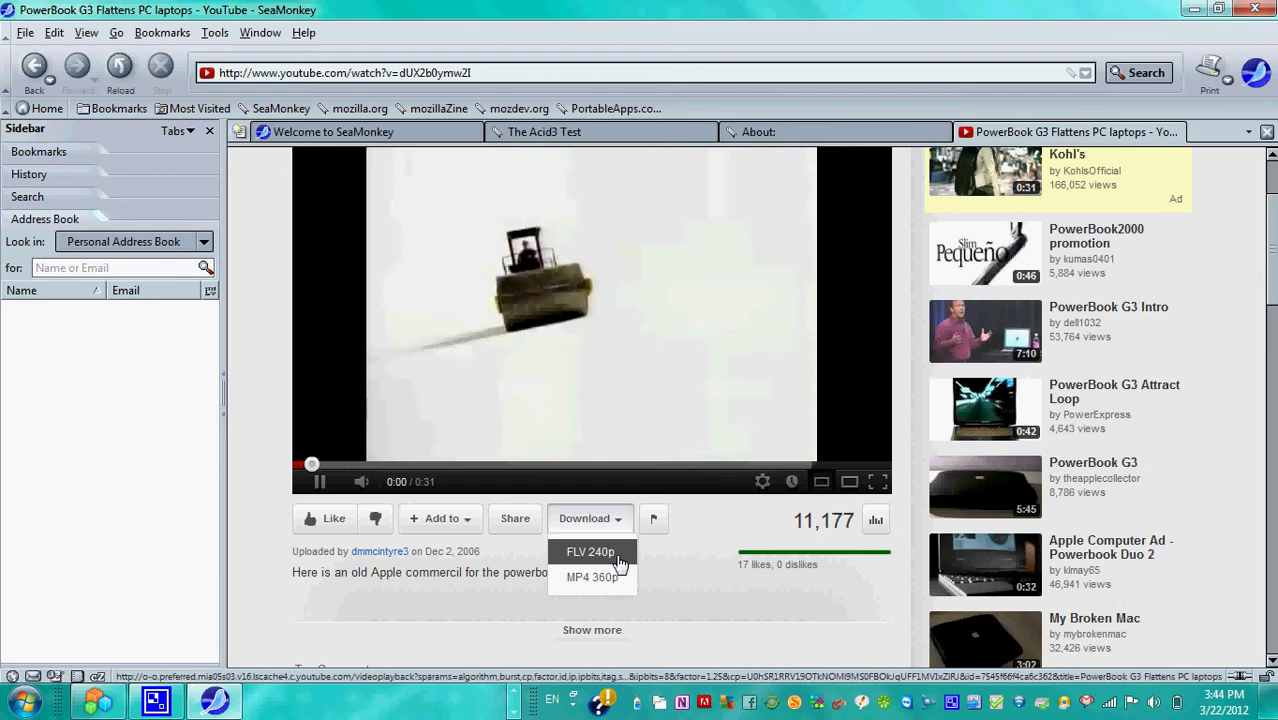
pyautogui.click(361, 482)
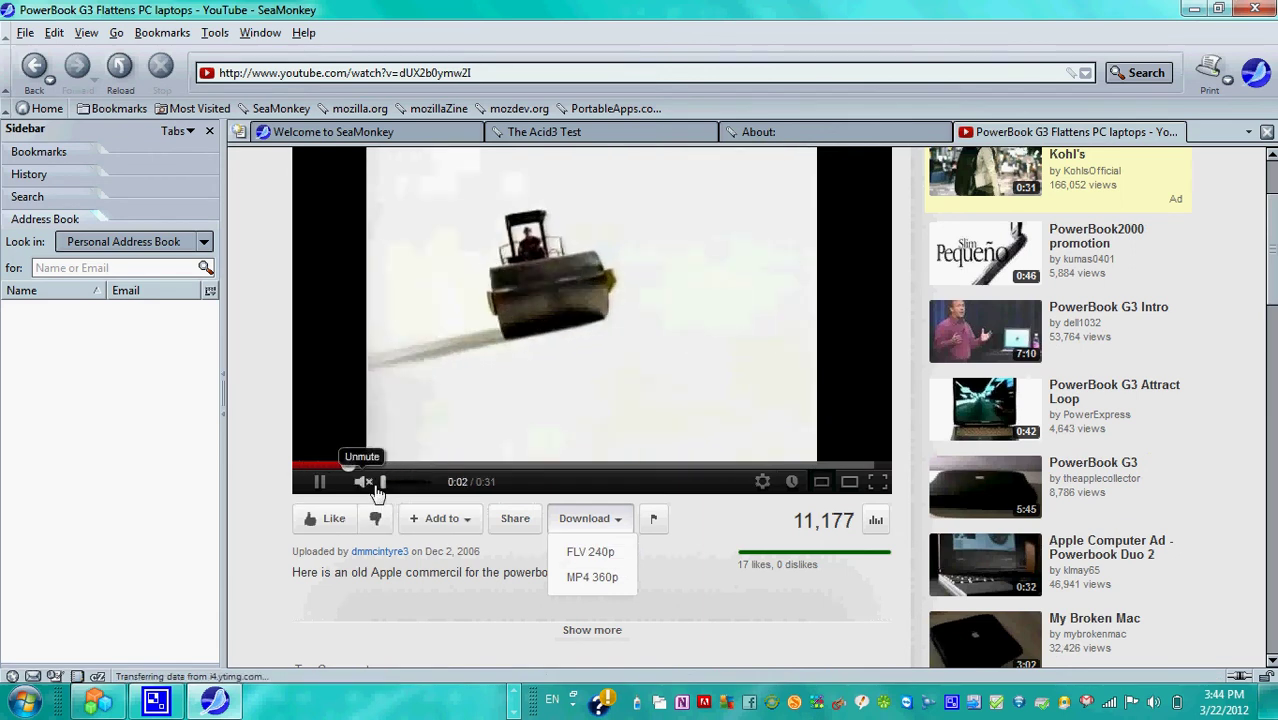
pyautogui.click(592, 577)
pyautogui.scroll(-7, 1274, 278)
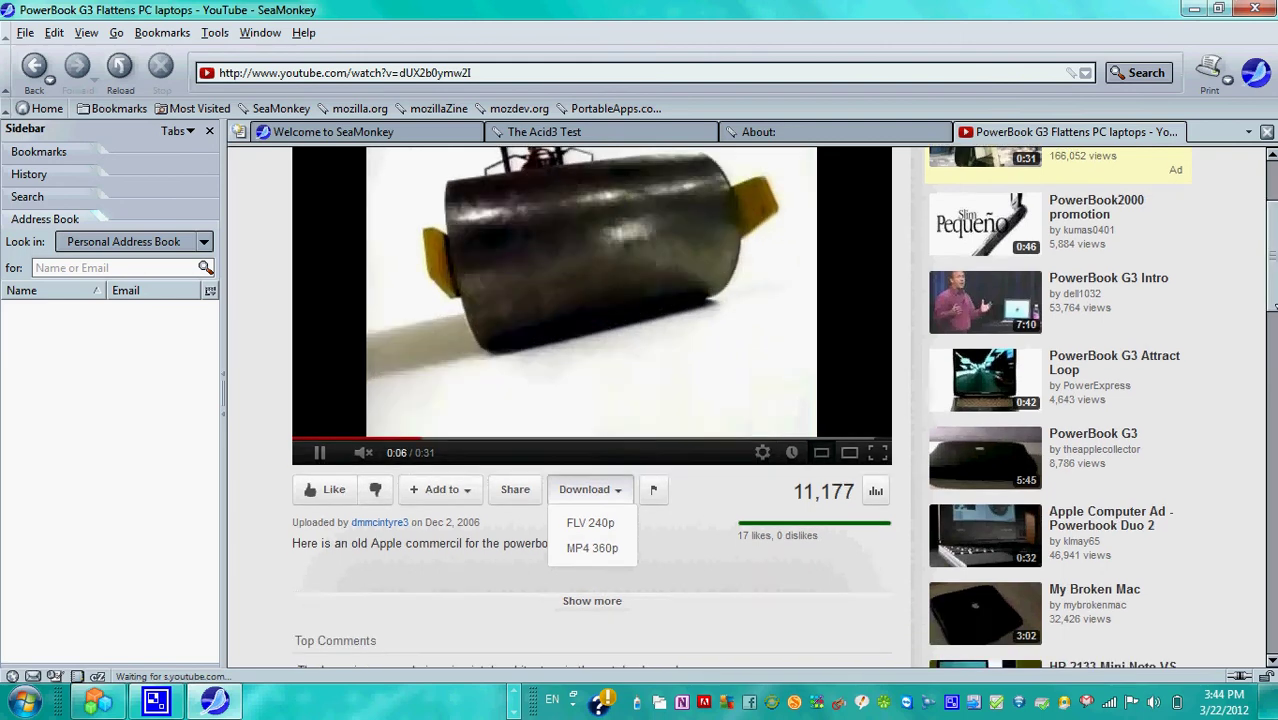
pyautogui.scroll(10, 1261, 225)
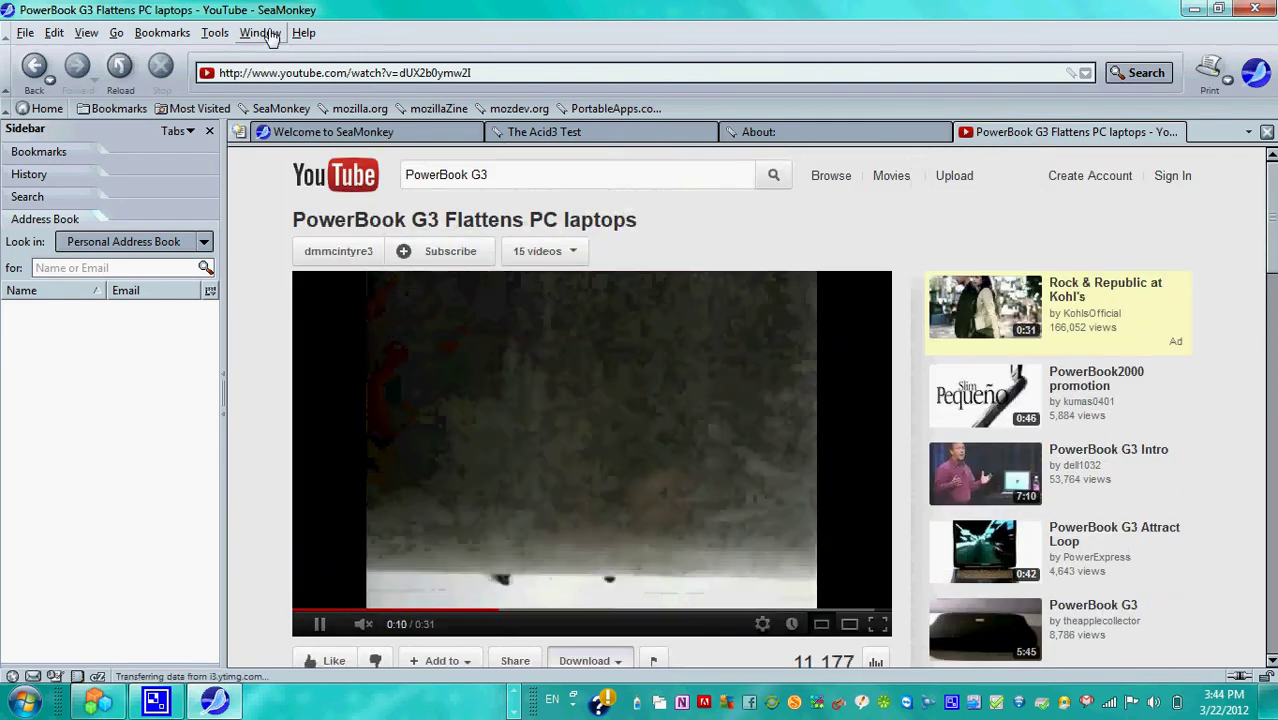
# - Open the Add-ons Manager in a new tab
pyautogui.click(214, 33)
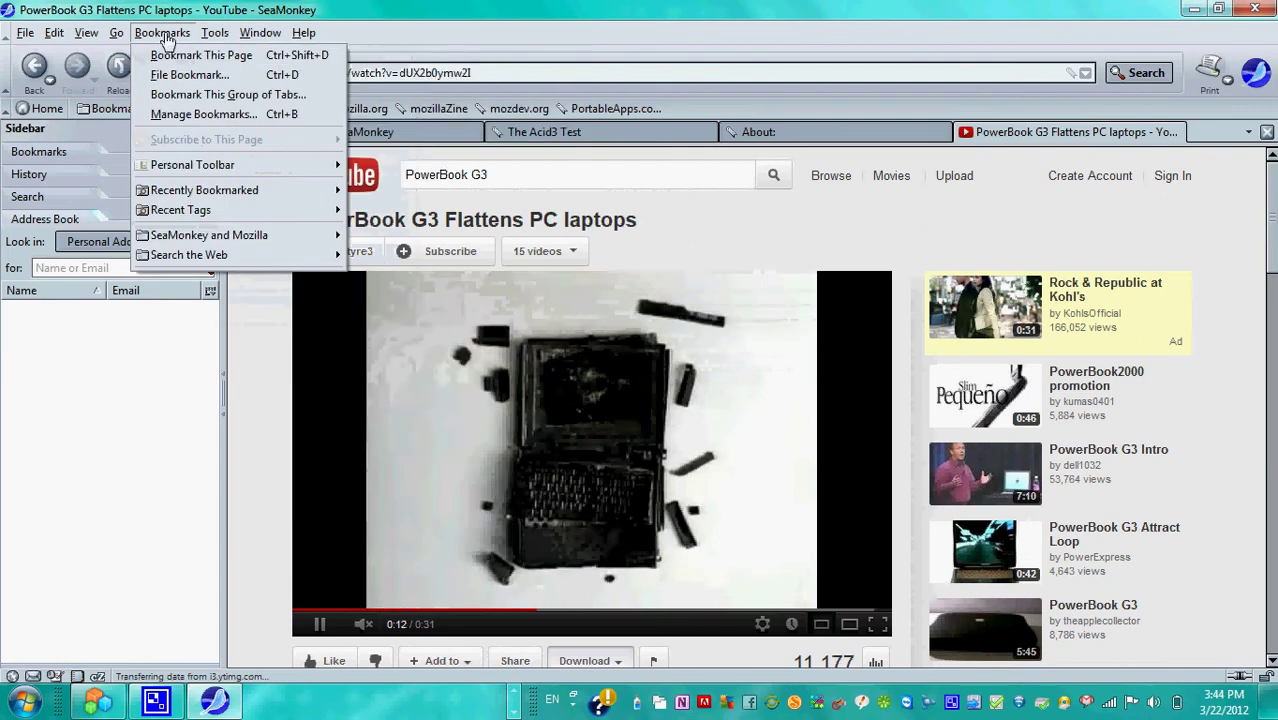
pyautogui.click(323, 50)
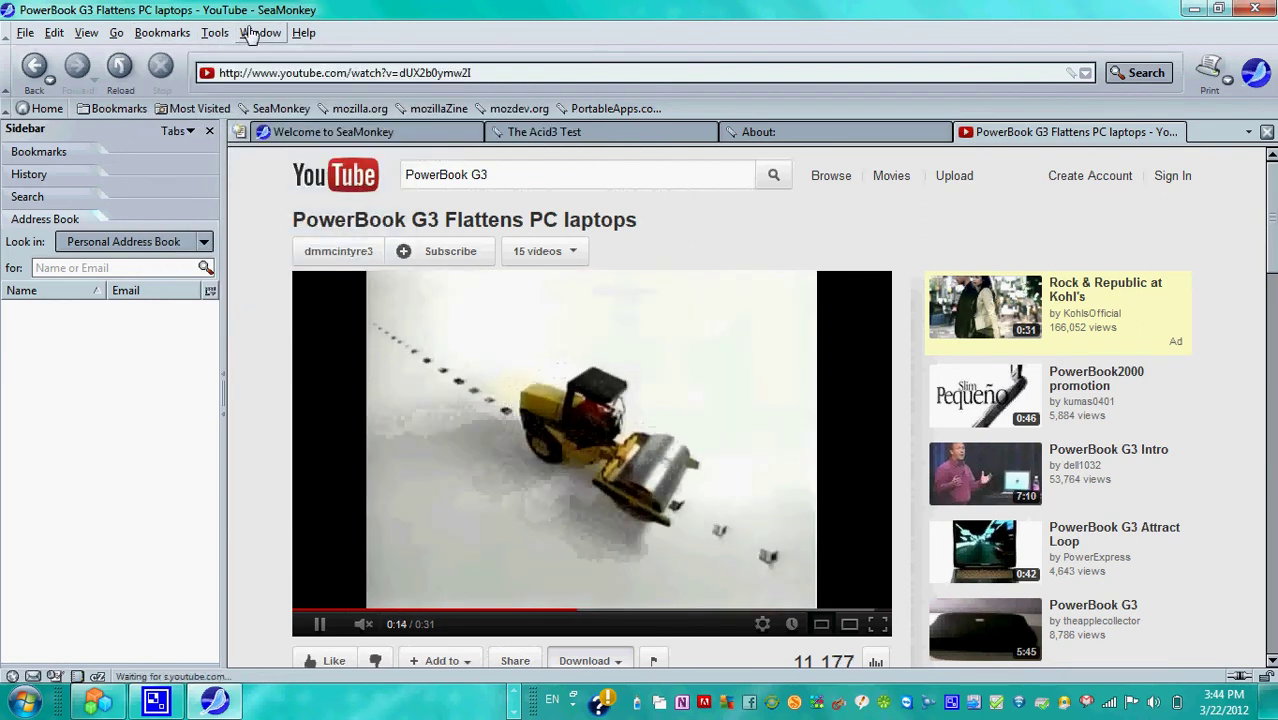
pyautogui.click(170, 34)
pyautogui.moveTo(214, 33)
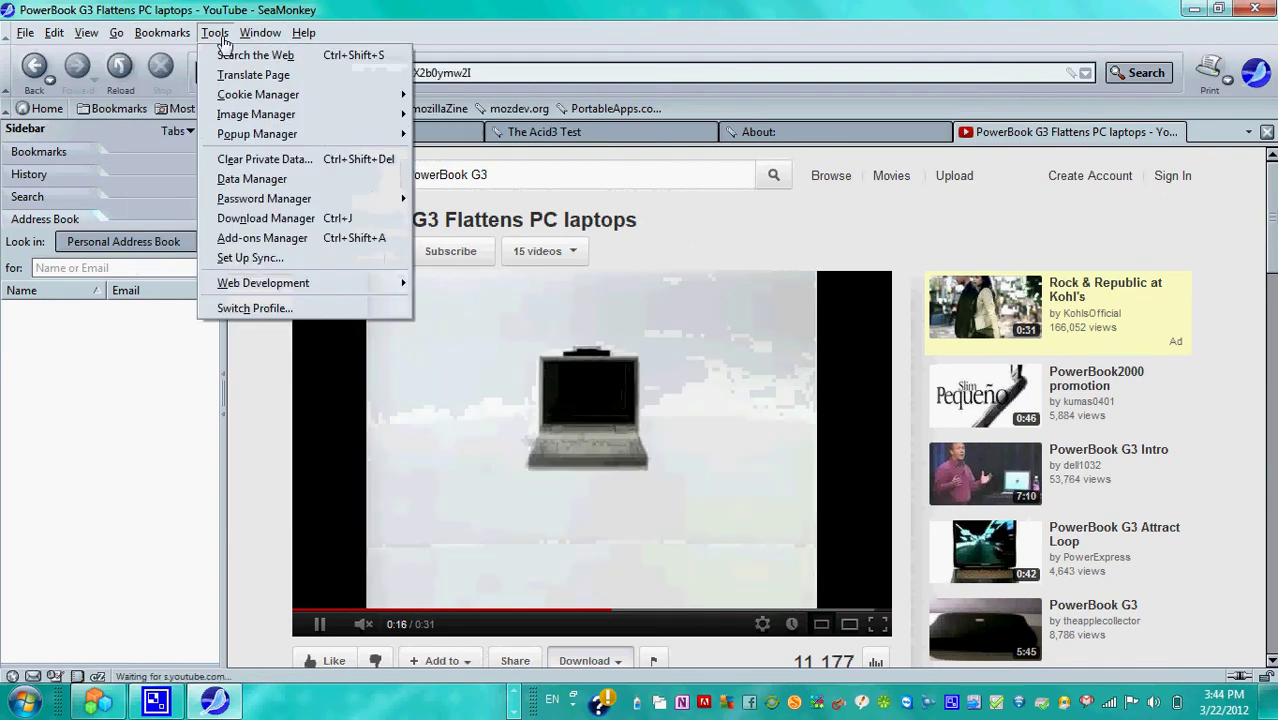
pyautogui.click(290, 236)
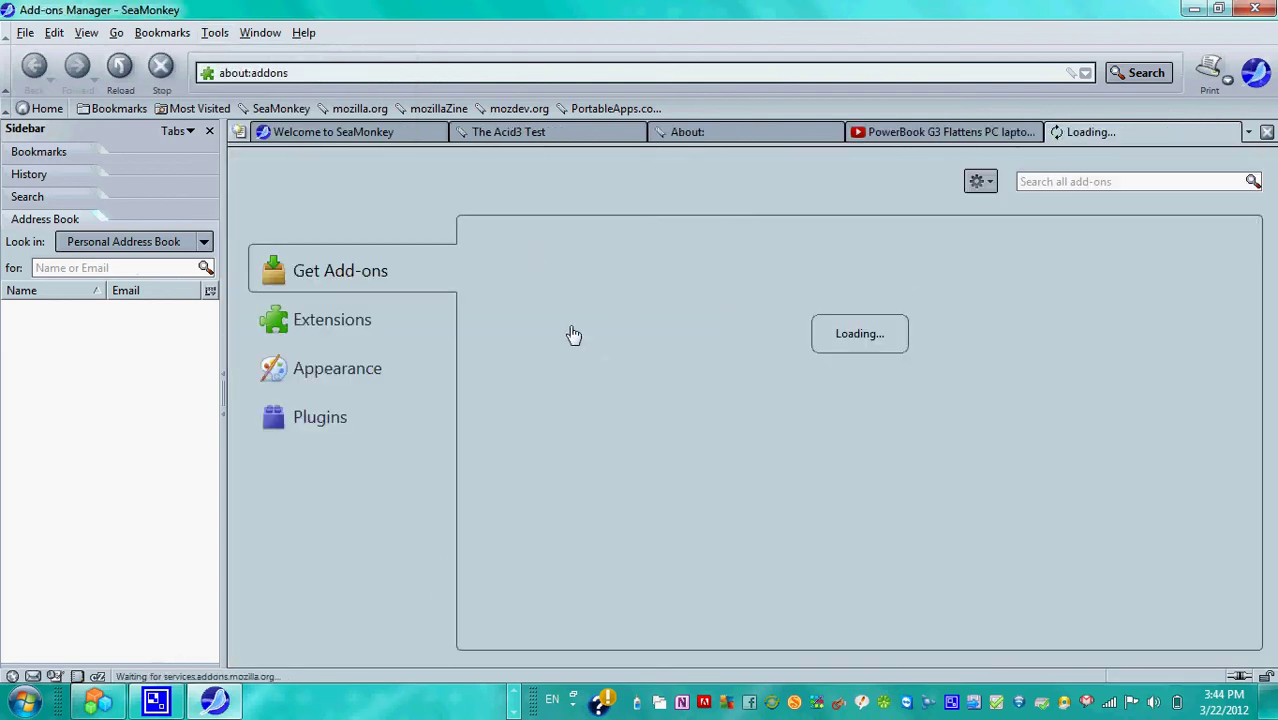
# - Look through the list of installed plugins in the Add-ons Manager
pyautogui.click(322, 418)
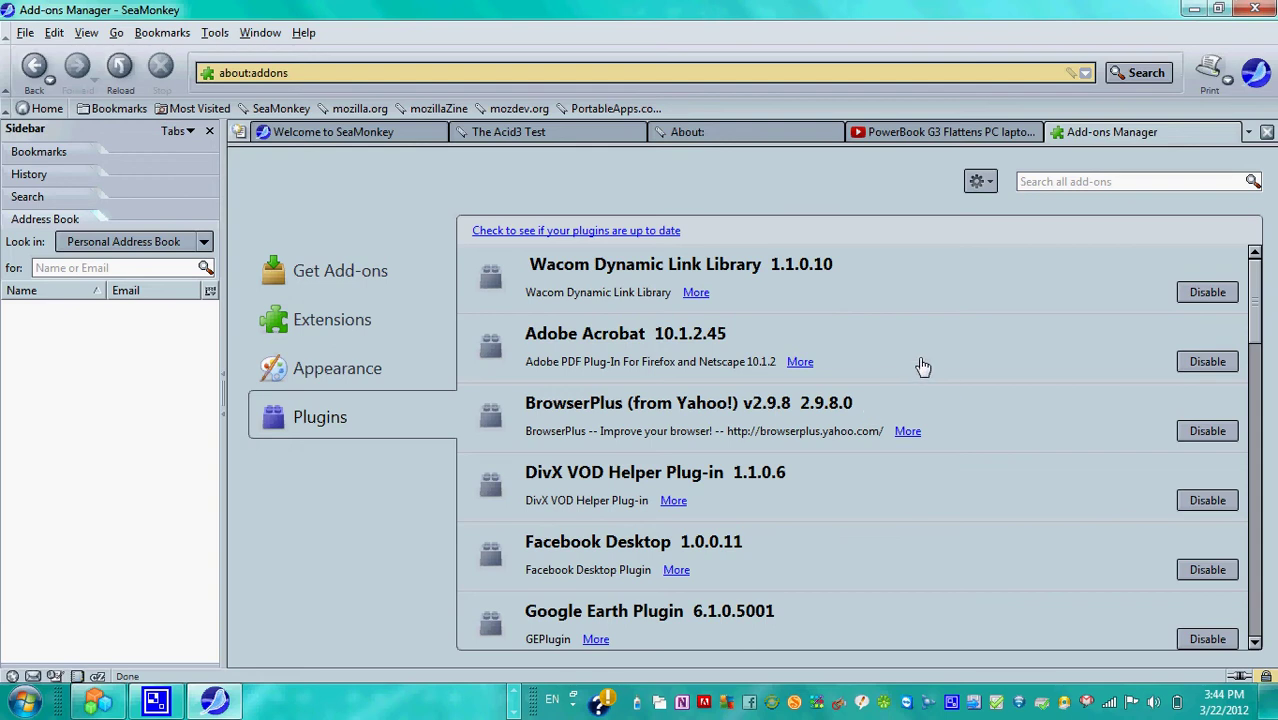
pyautogui.scroll(-1, 923, 367)
pyautogui.scroll(-2, 670, 543)
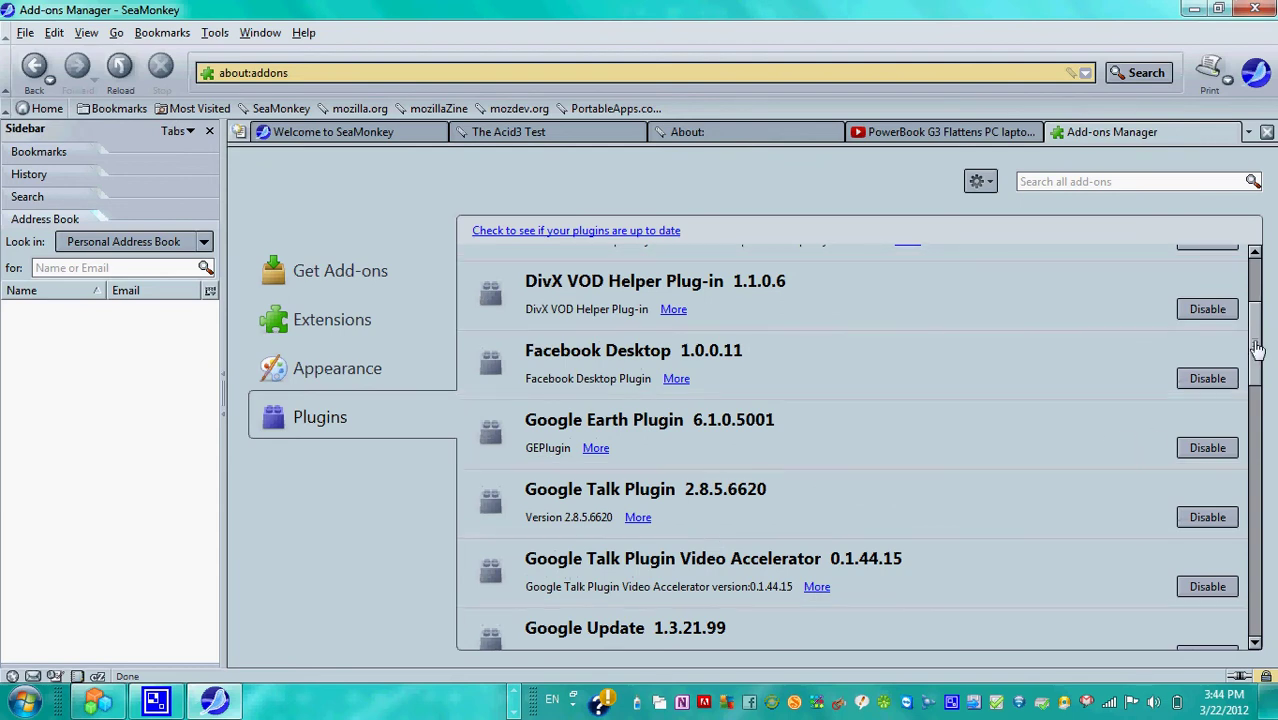
pyautogui.moveTo(1257, 347); pyautogui.dragTo(1257, 378)
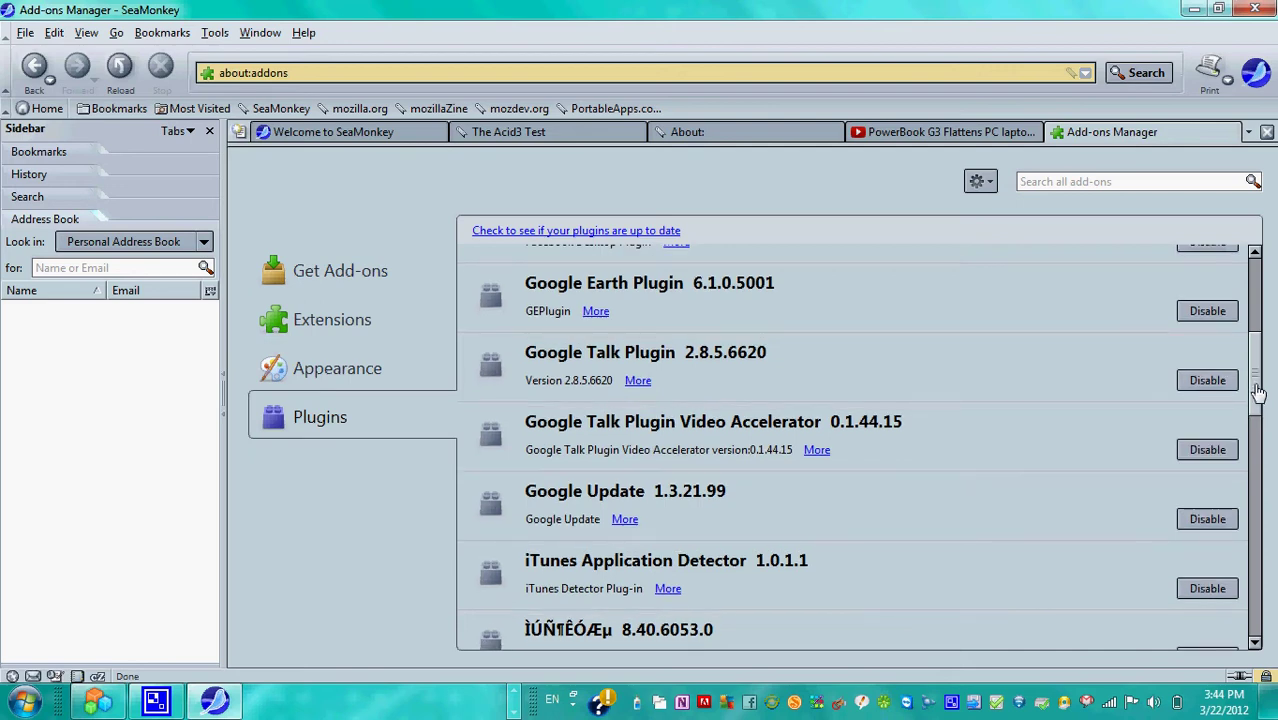
pyautogui.scroll(-3, 1013, 470)
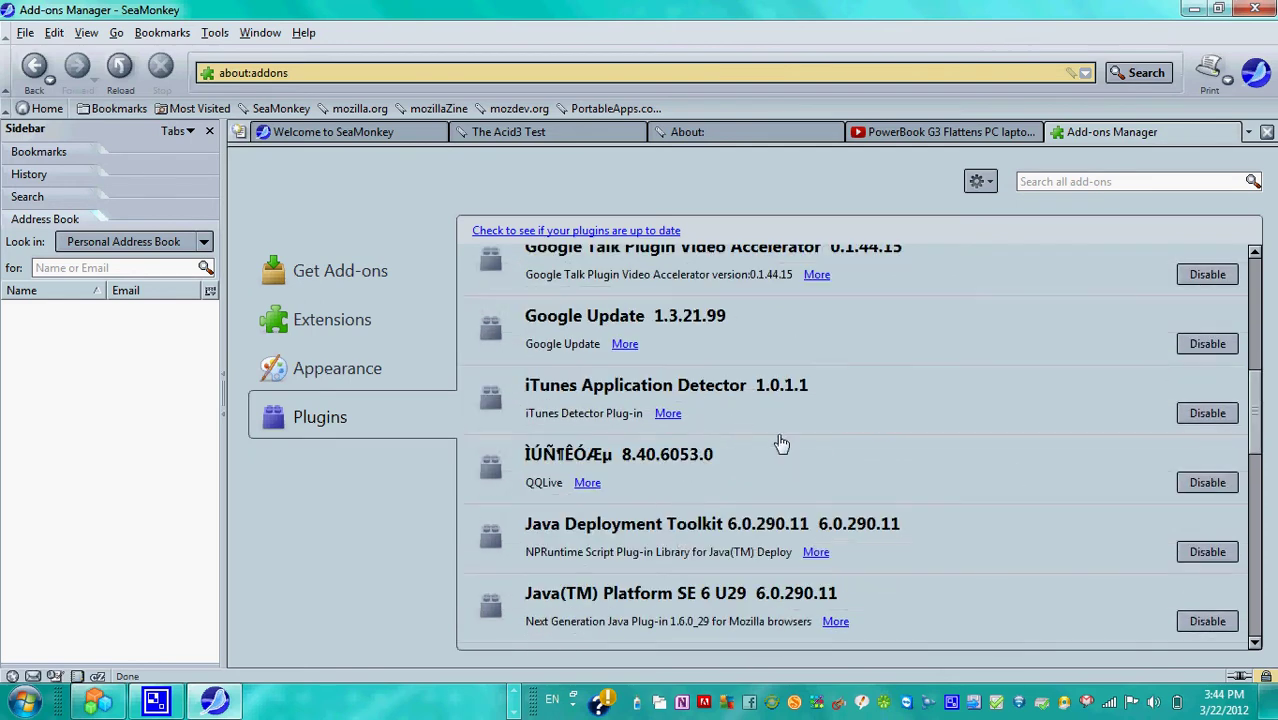
pyautogui.scroll(-3, 1258, 443)
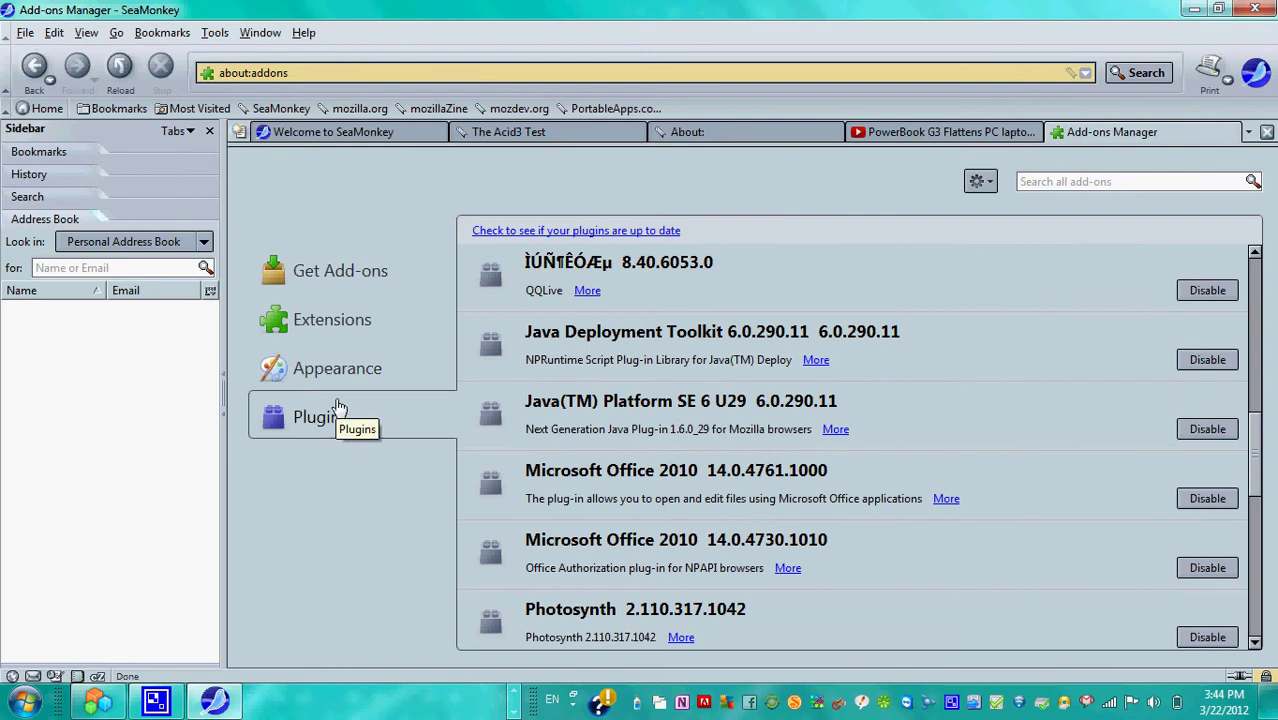
# - Look at the Get Add-ons page and the installed extensions again
pyautogui.click(337, 277)
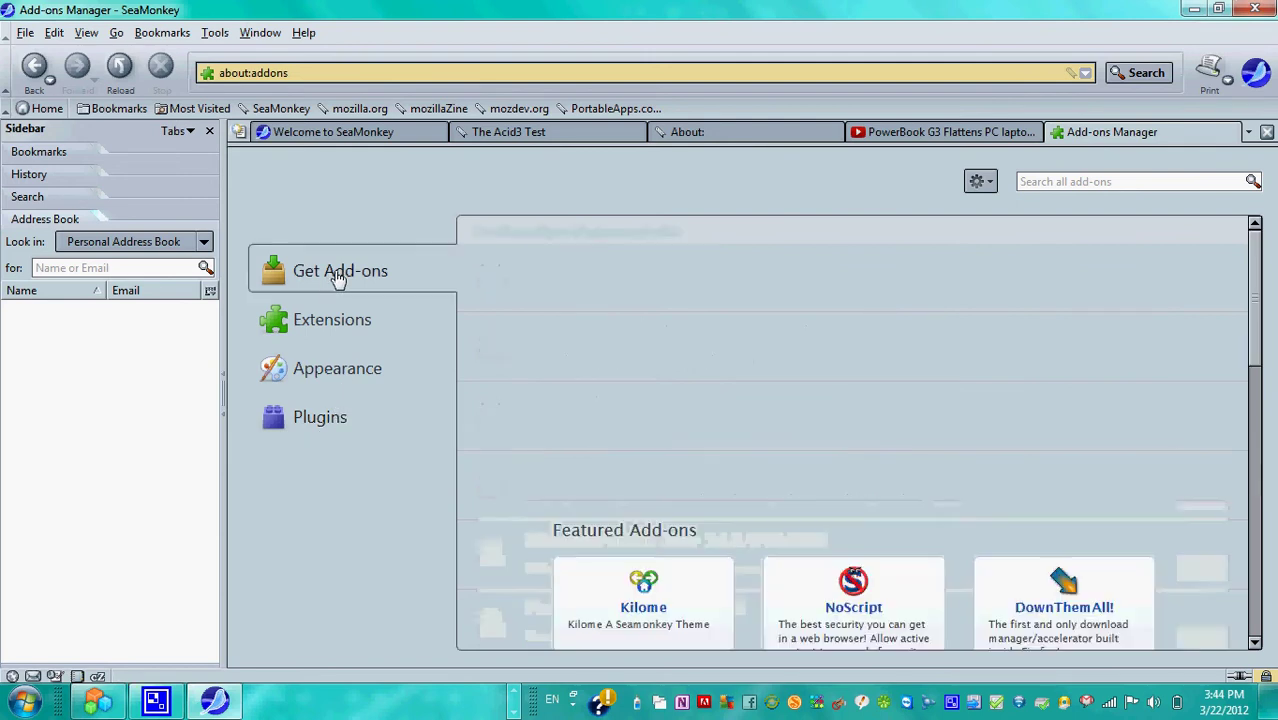
pyautogui.click(335, 328)
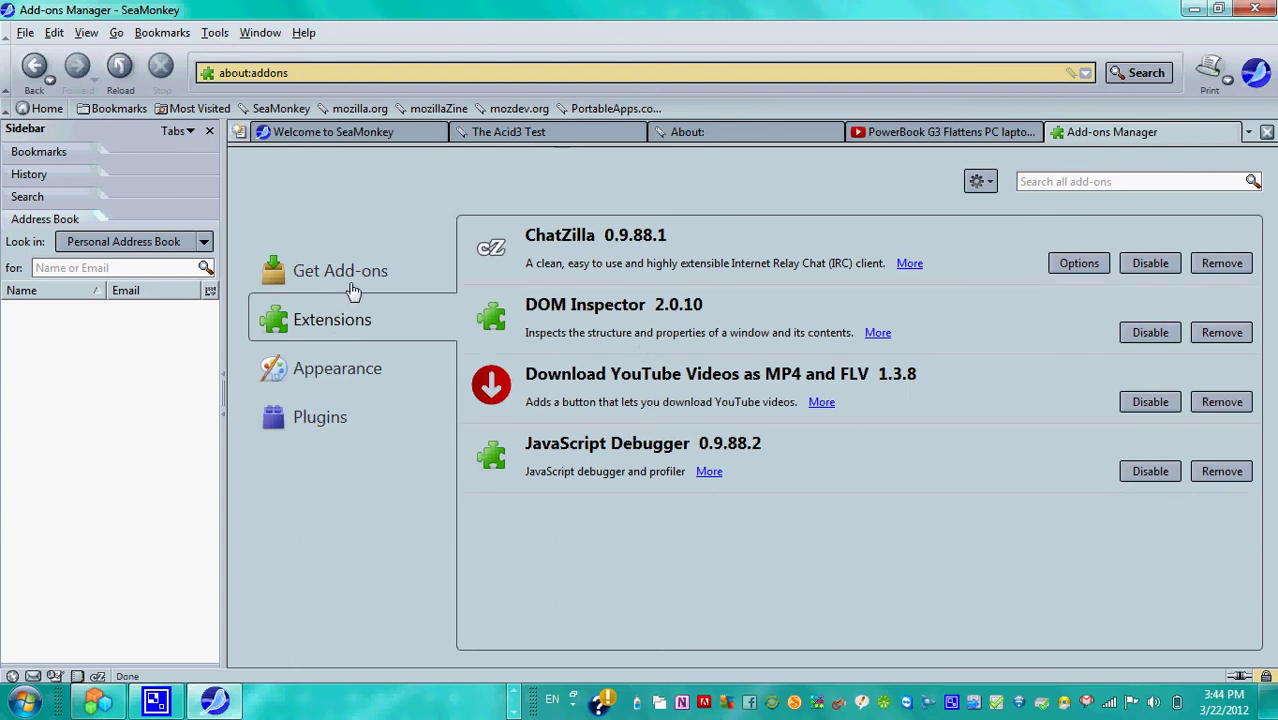
pyautogui.click(352, 286)
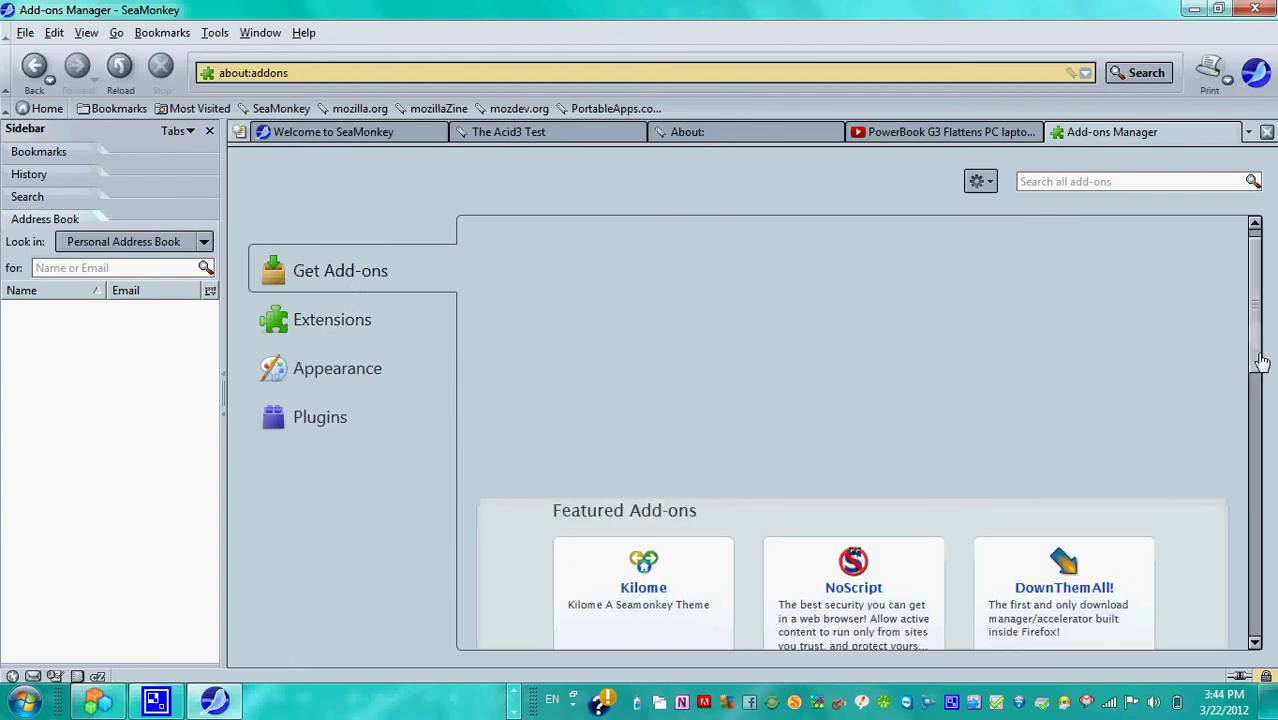
pyautogui.click(302, 336)
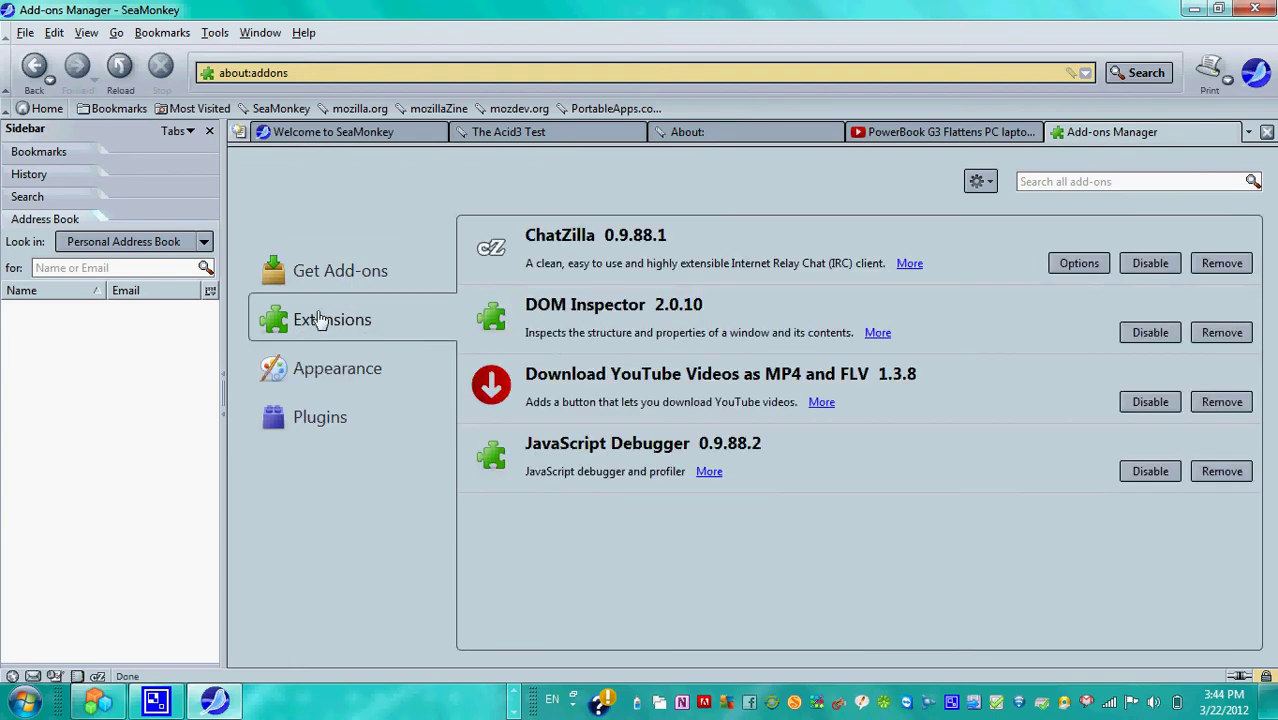
# - Open the details page of NewsFox from the featured add-ons
pyautogui.click(363, 287)
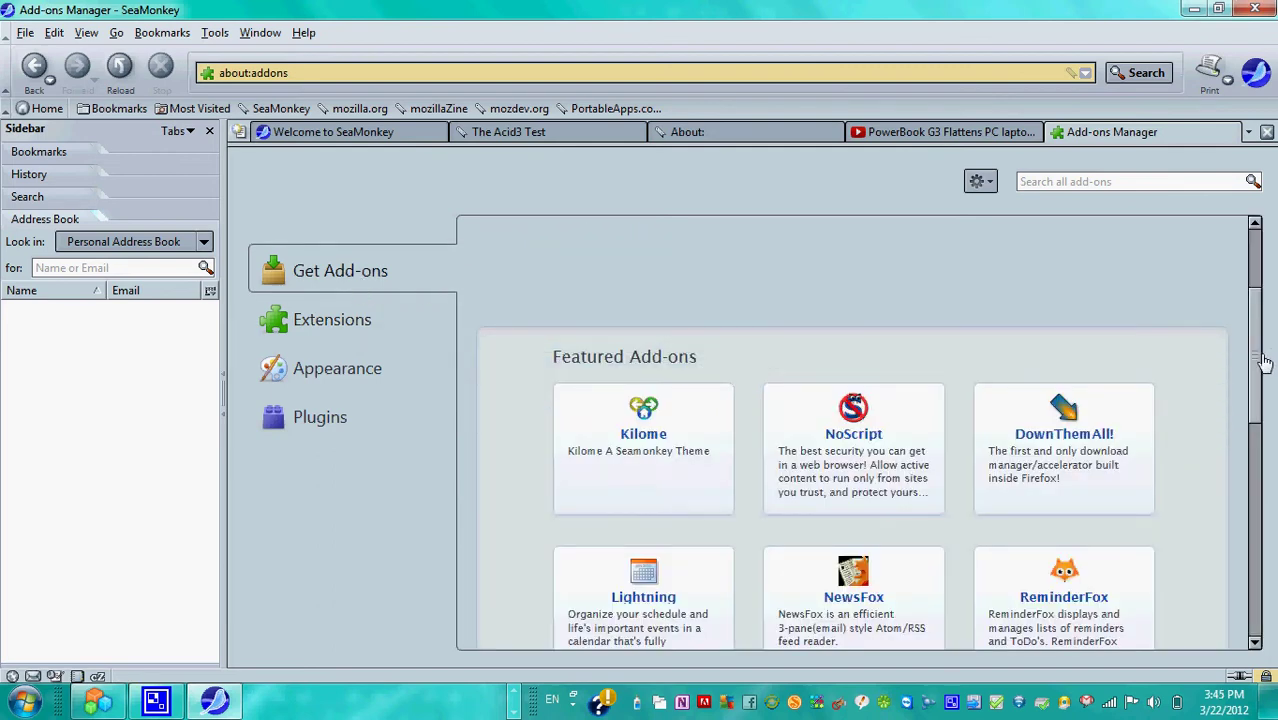
pyautogui.scroll(-3, 1265, 363)
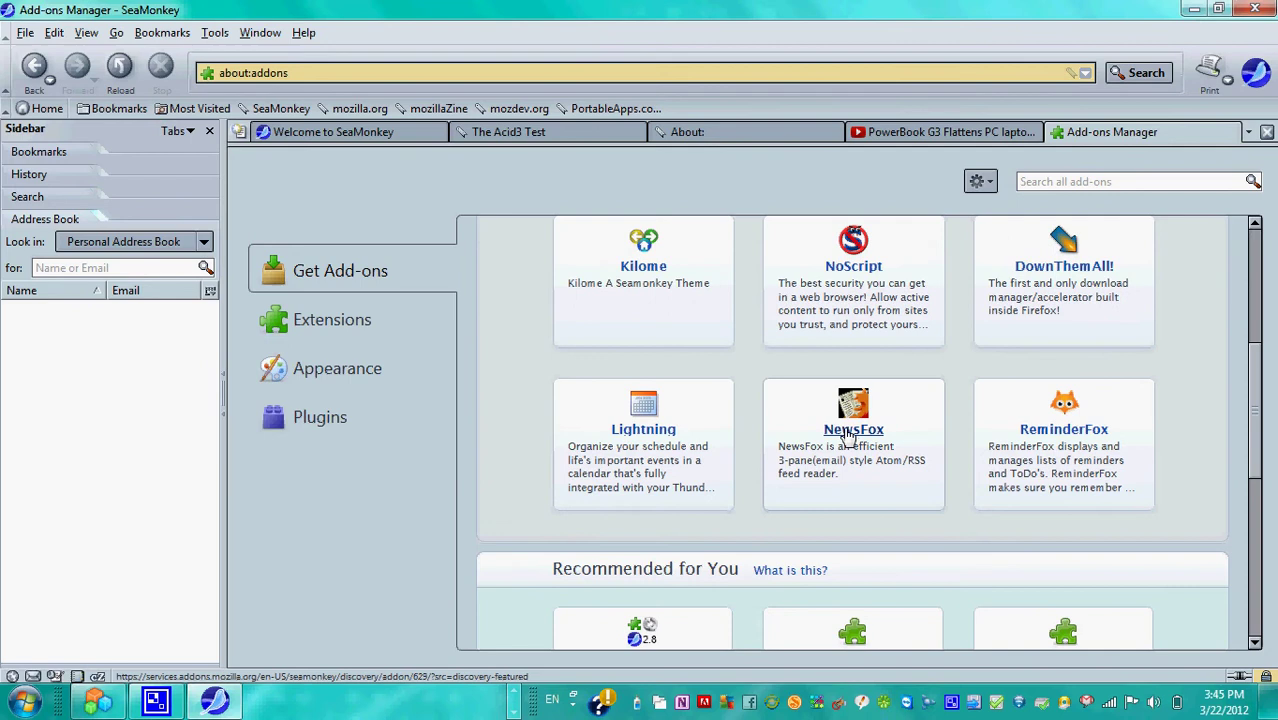
pyautogui.click(848, 436)
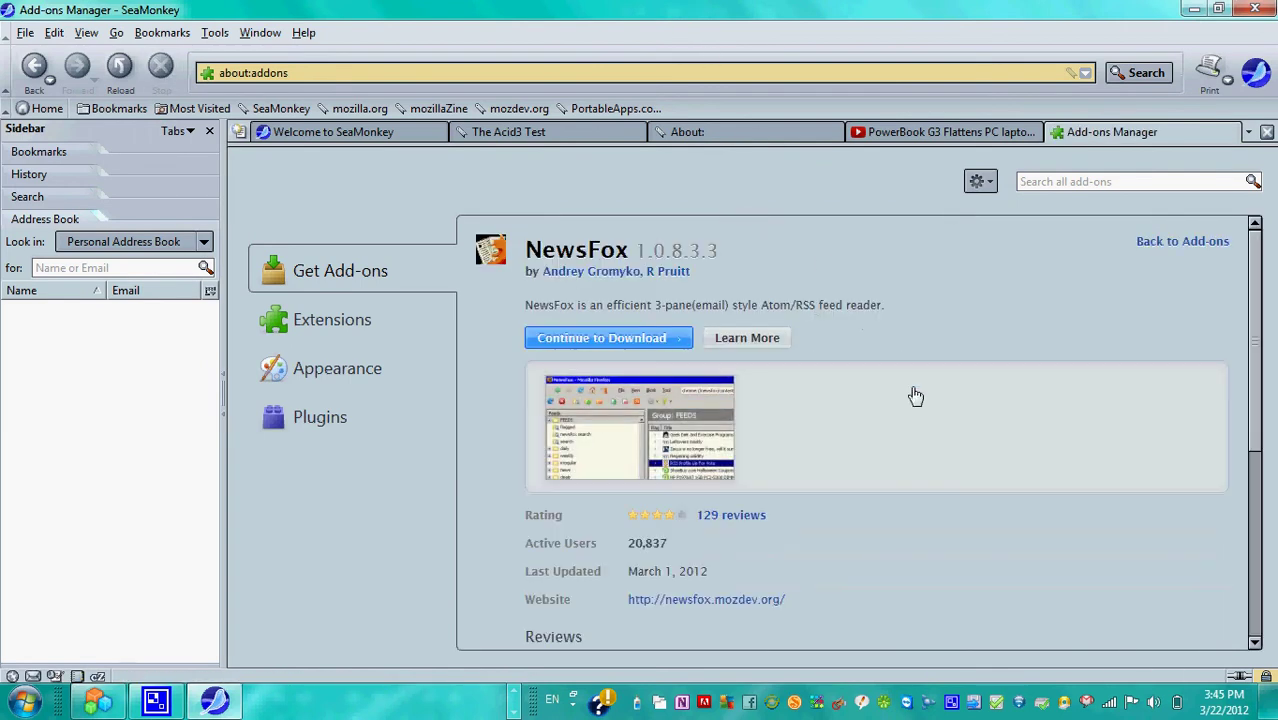
# - Accept the NewsFox 1.0.8.3.3 license agreement, install the add-on and restart the browser
pyautogui.click(650, 340)
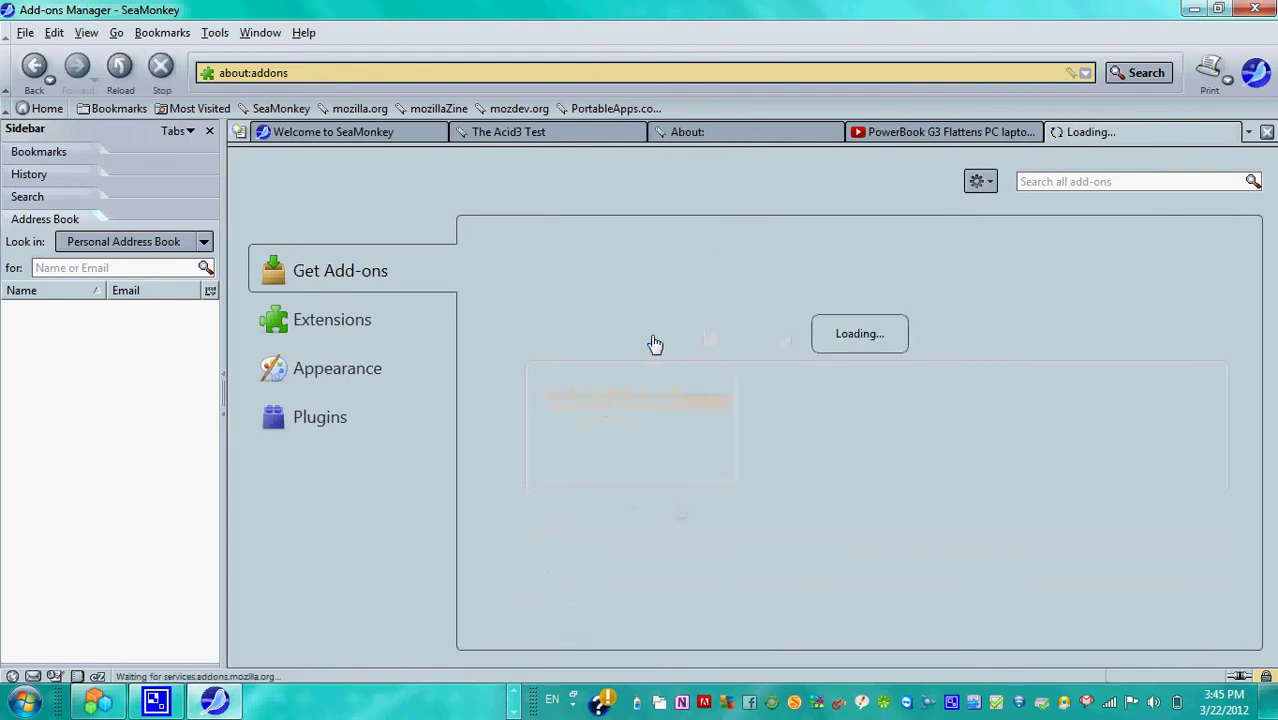
pyautogui.click(625, 436)
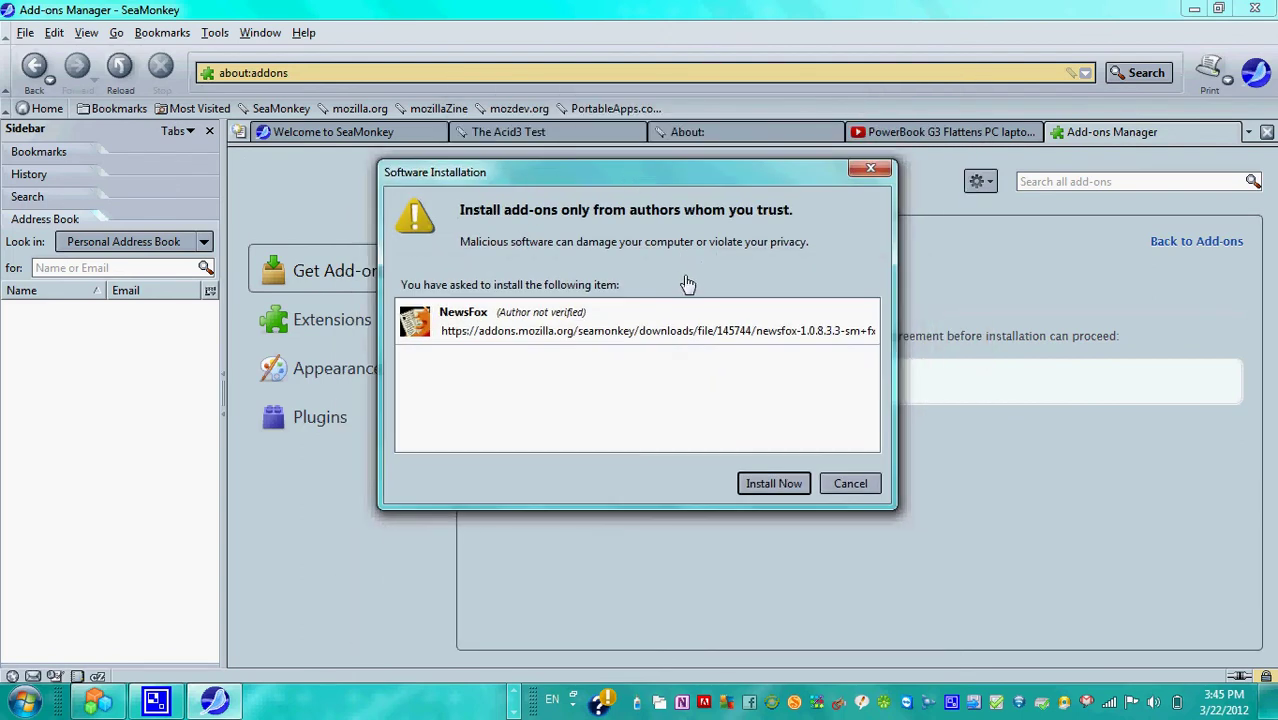
pyautogui.click(770, 485)
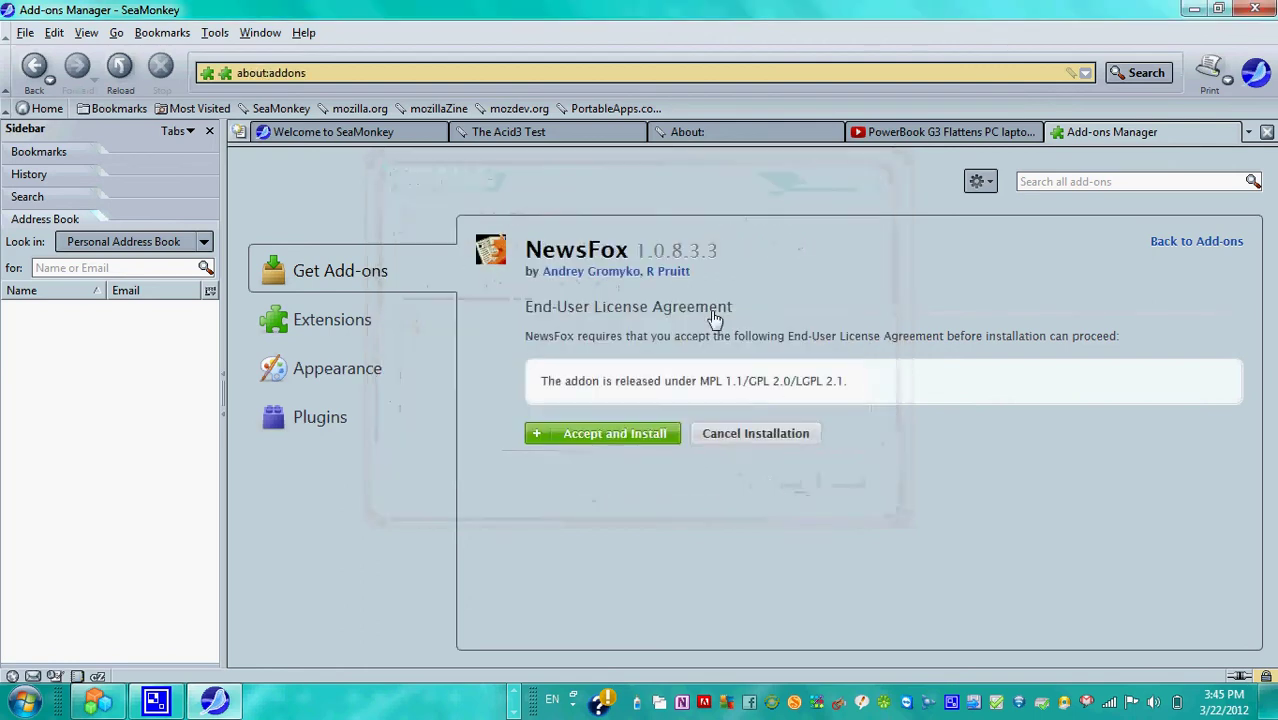
pyautogui.click(418, 154)
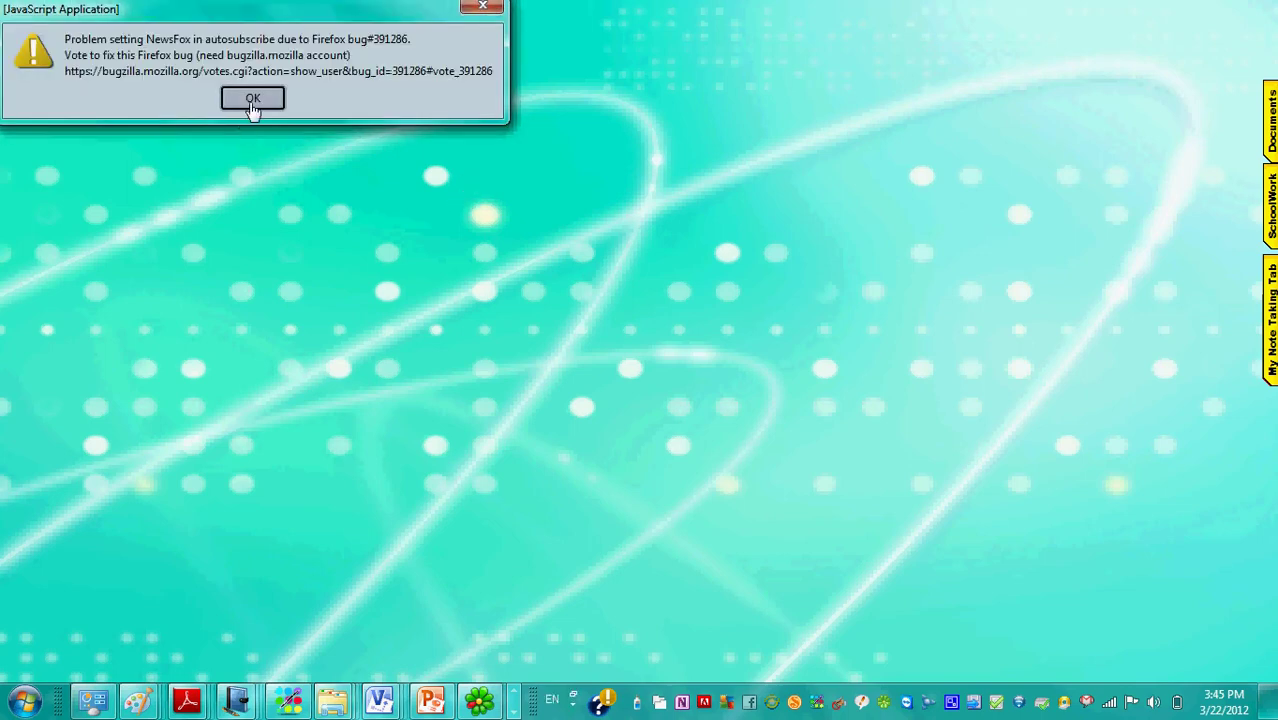
# - Dismiss the NewsFox autosubscribe warning and the low-battery notification
pyautogui.moveTo(203, 22); pyautogui.dragTo(518, 230)
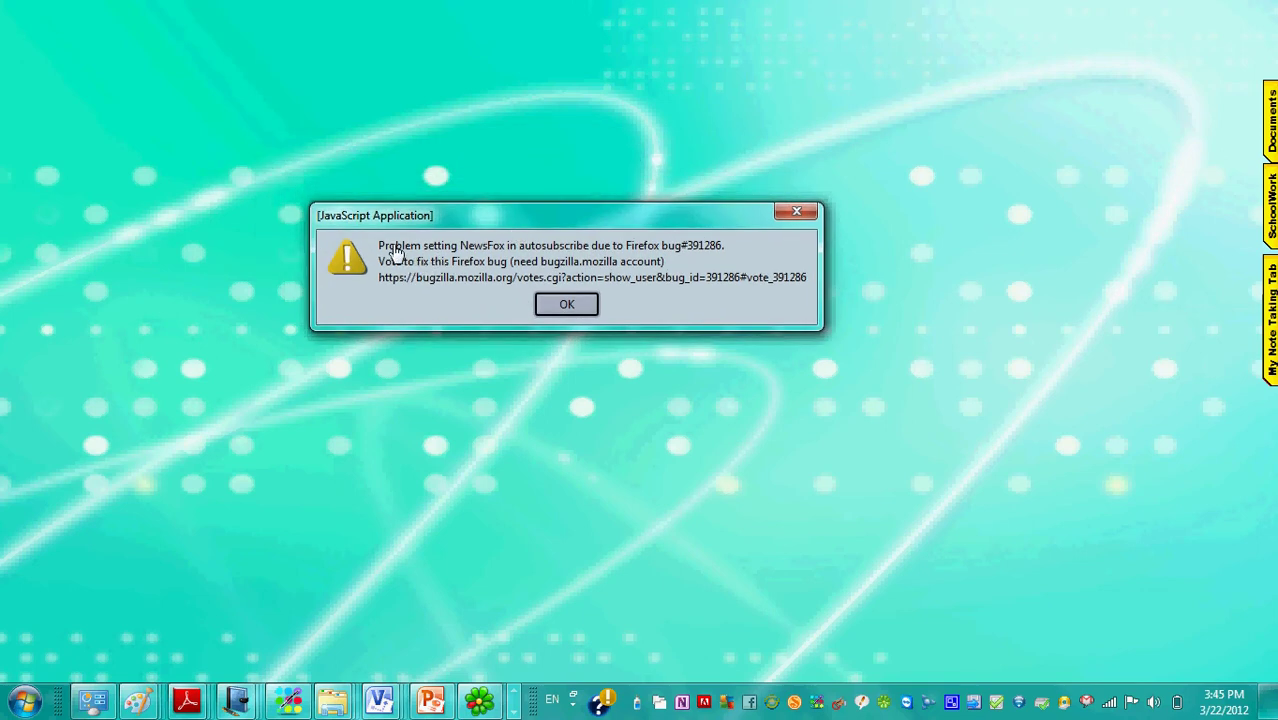
pyautogui.click(584, 310)
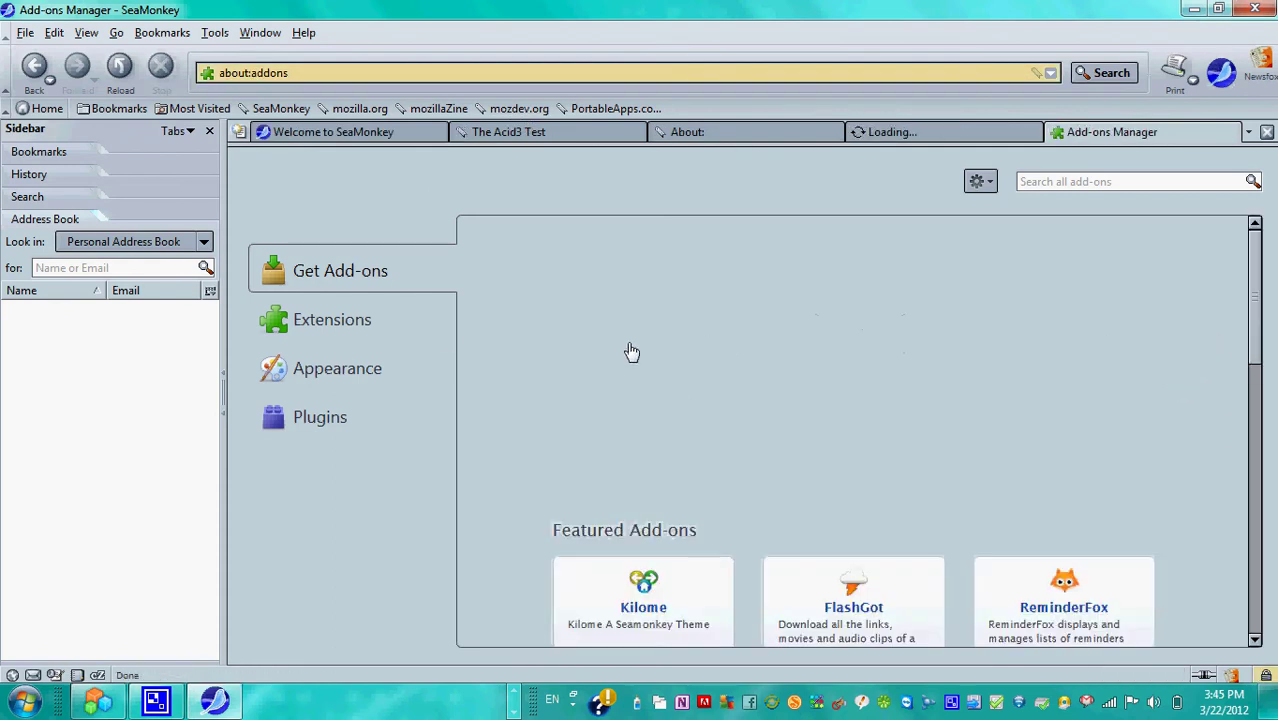
pyautogui.scroll(-3, 1243, 391)
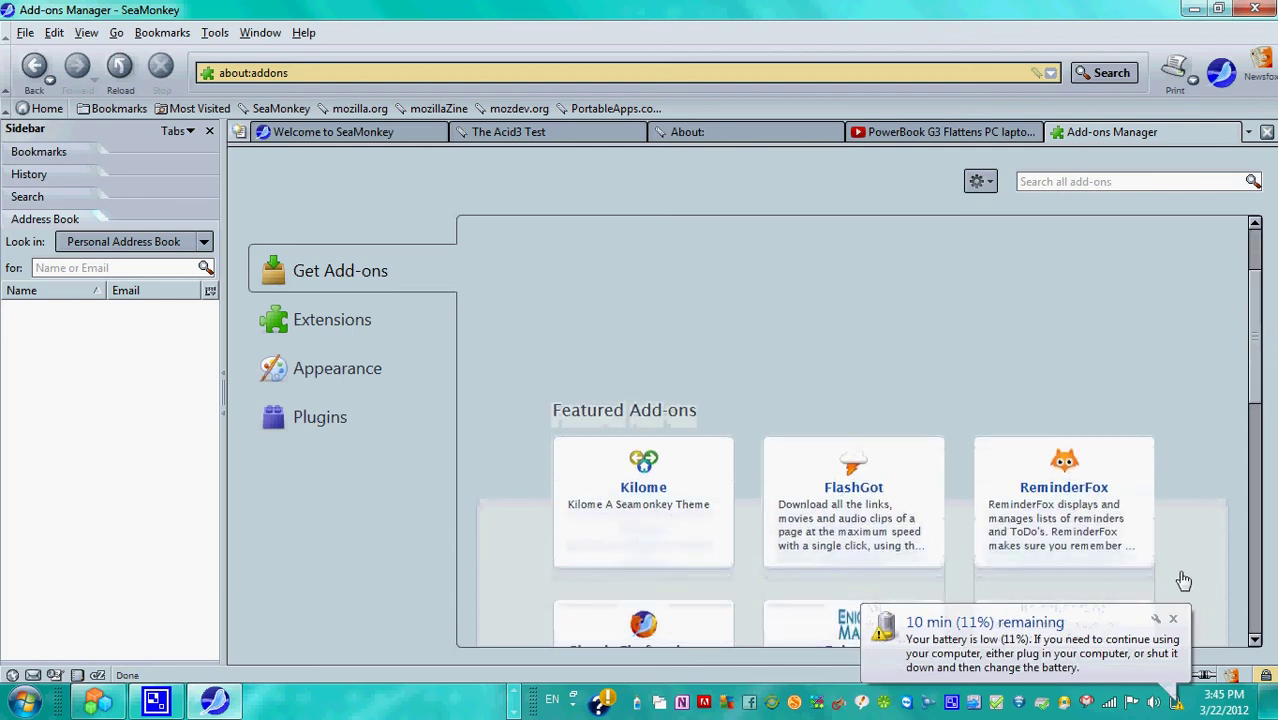
pyautogui.click(1173, 619)
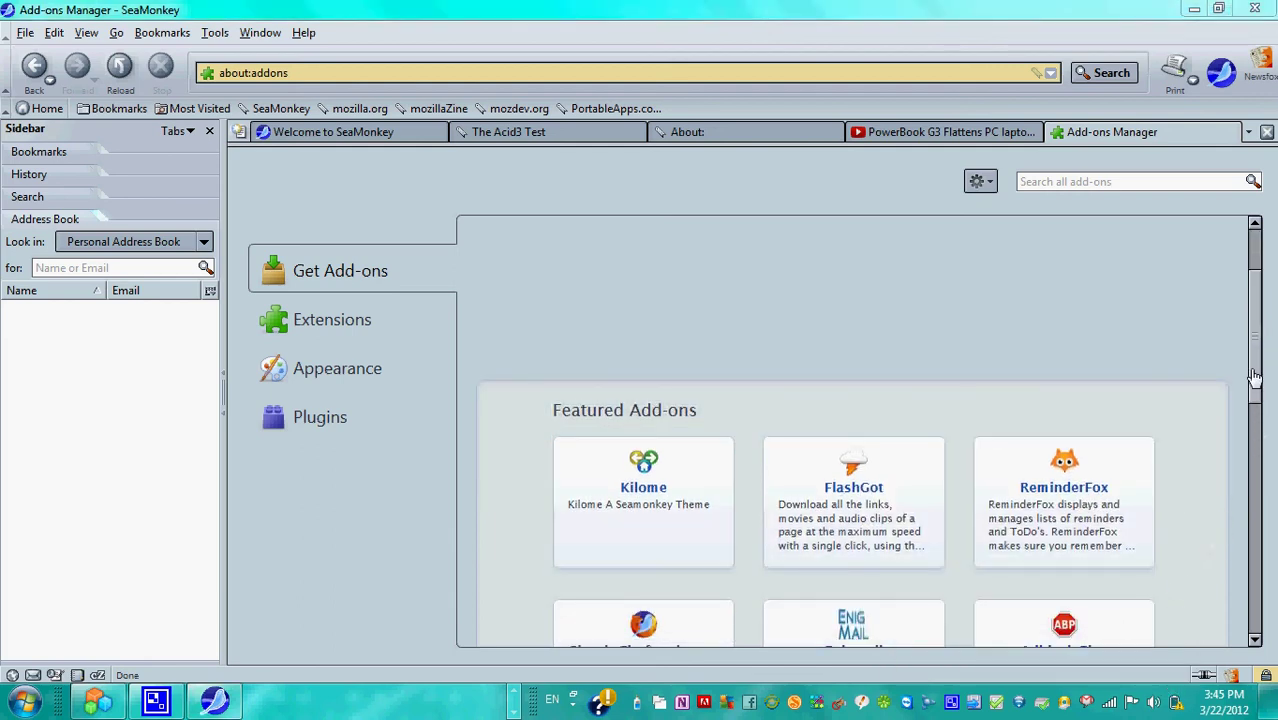
# - Install the Classic Firefox theme for SeaMonkey 0.0.7 from the featured add-ons and show the list of installed extensions
pyautogui.moveTo(1255, 376); pyautogui.dragTo(1260, 466)
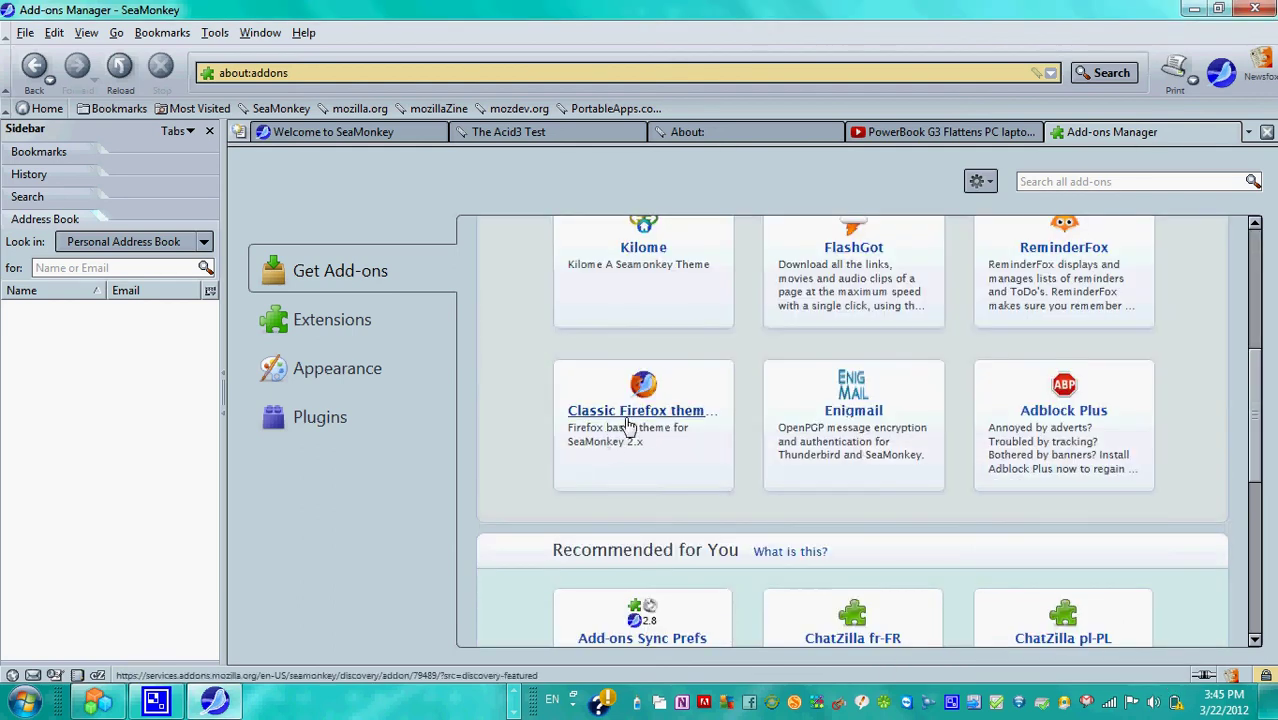
pyautogui.click(628, 425)
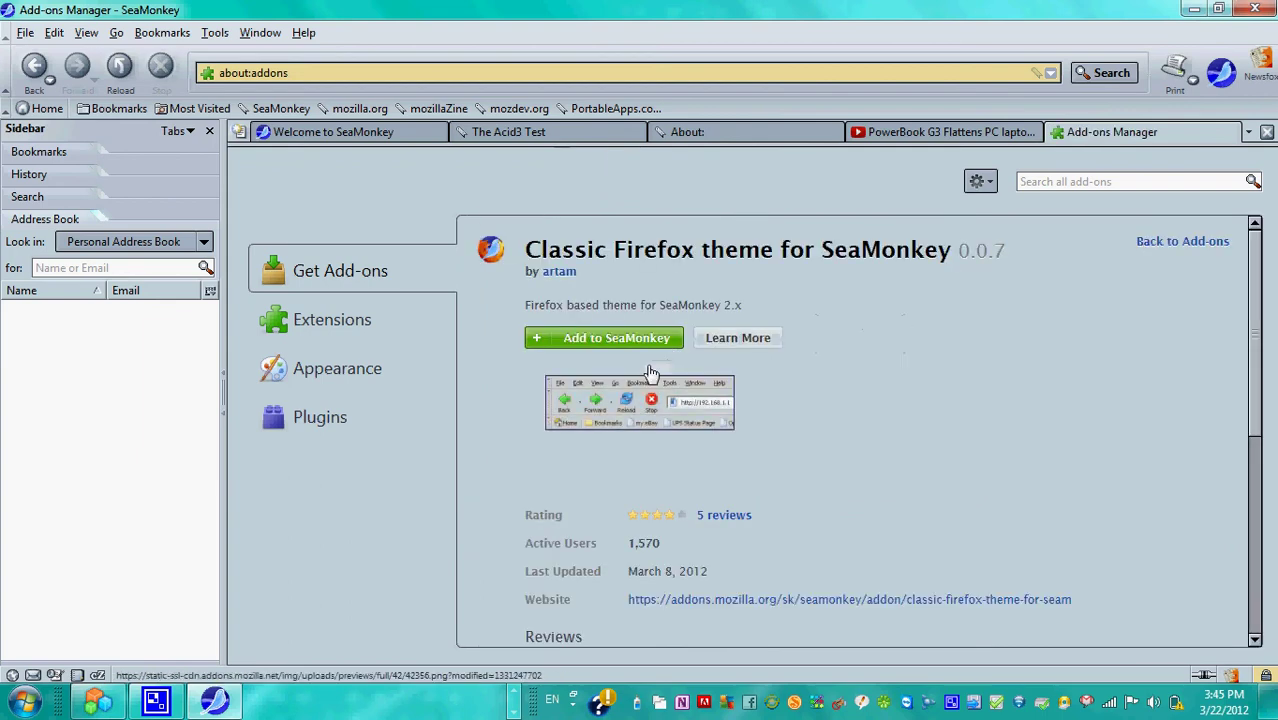
pyautogui.click(590, 338)
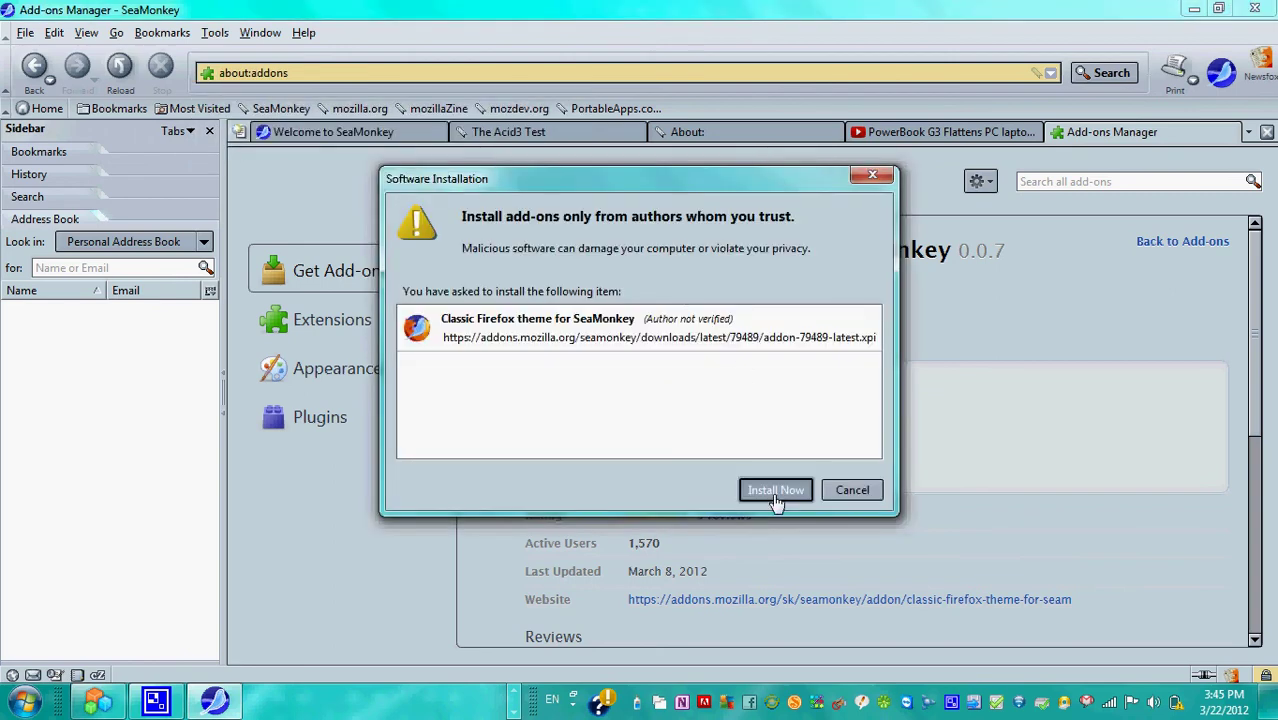
pyautogui.click(778, 490)
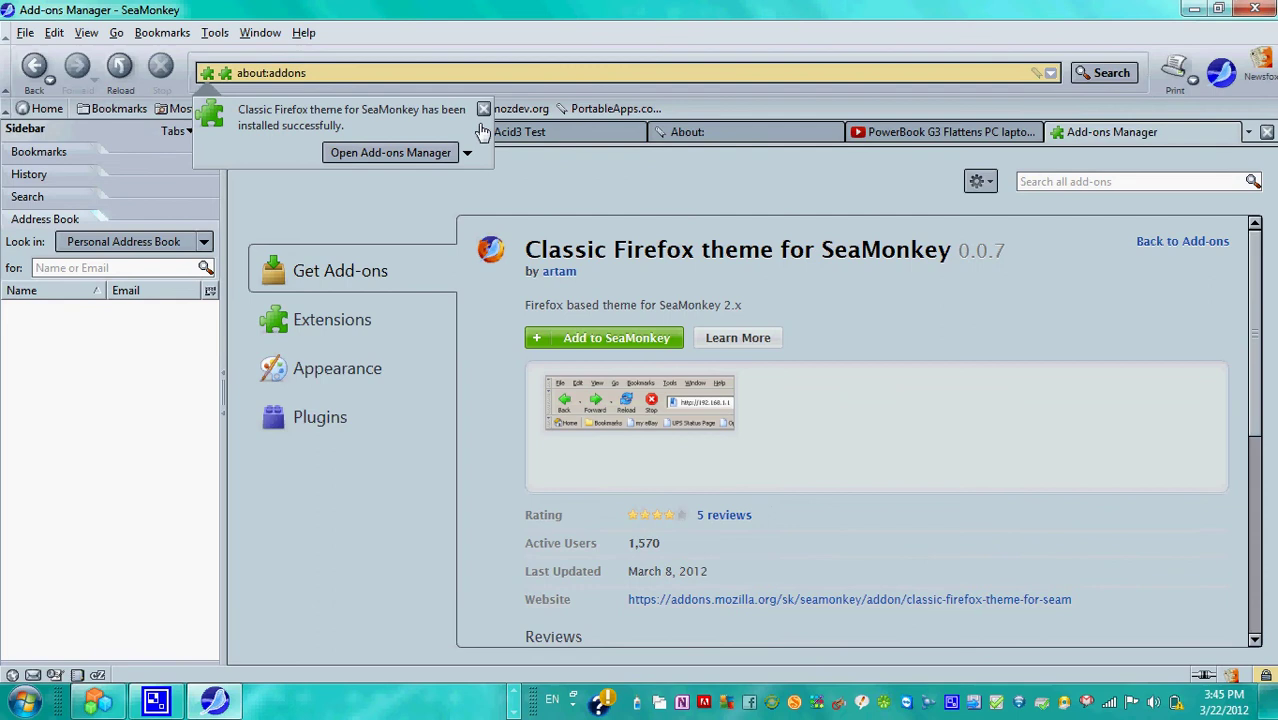
pyautogui.click(432, 154)
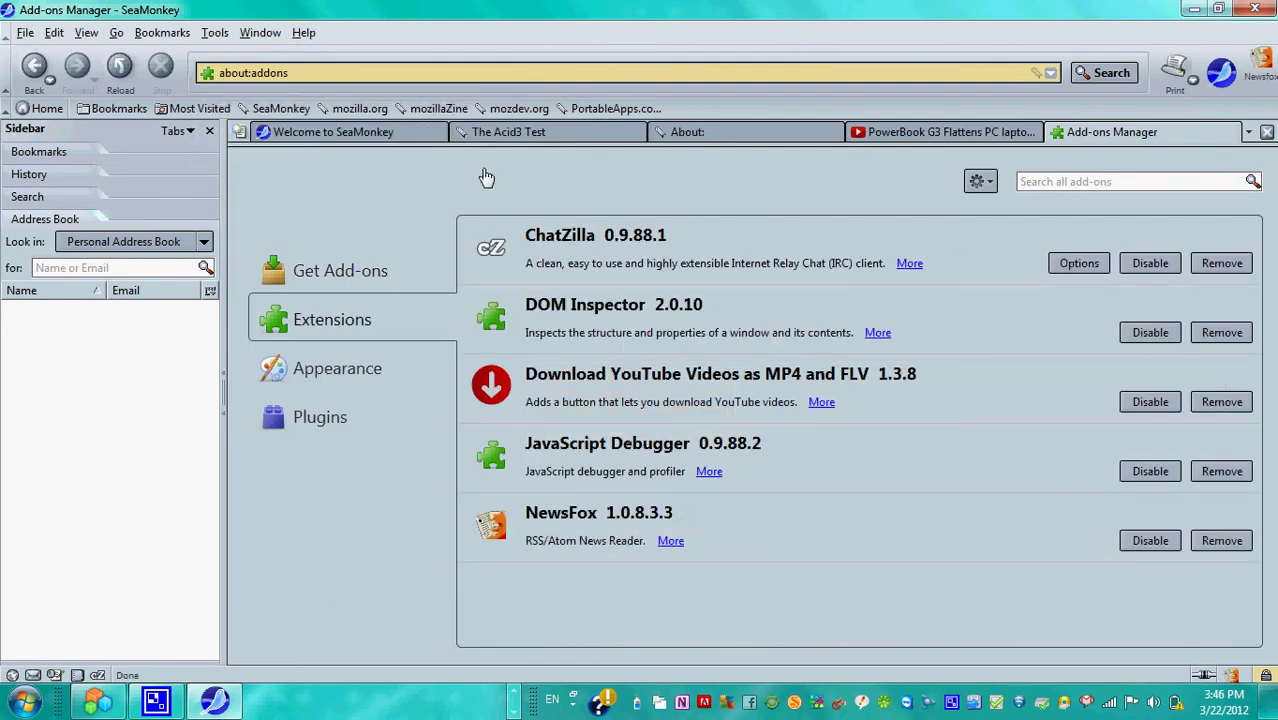
pyautogui.click(302, 36)
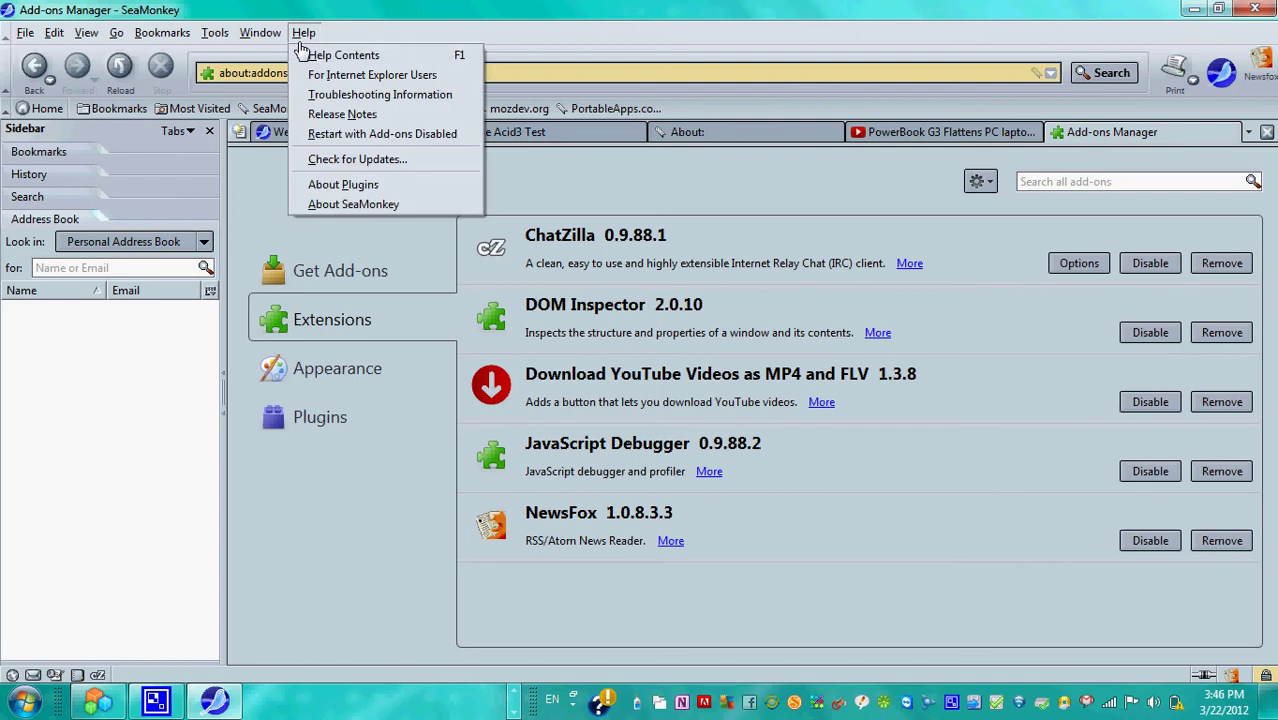
pyautogui.click(604, 8)
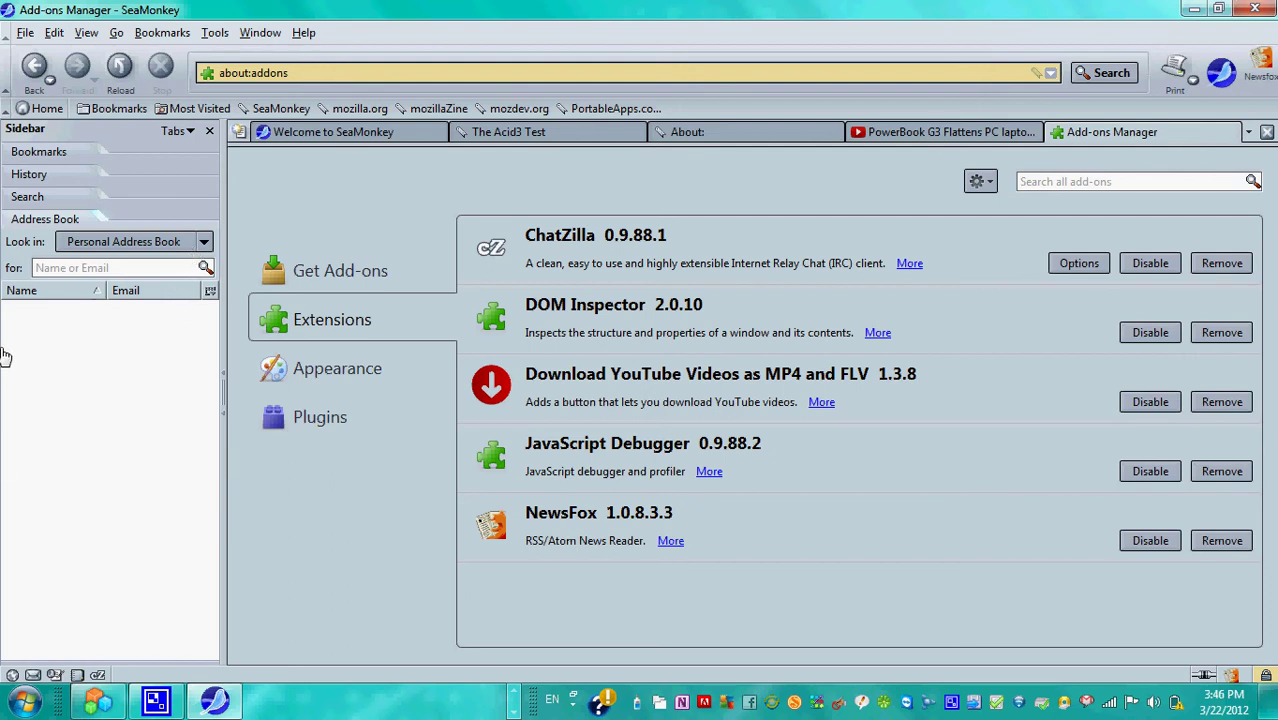
# - Start a new contact card in the Personal Address Book with the first name "Seamokey"
pyautogui.rightClick(93, 362)
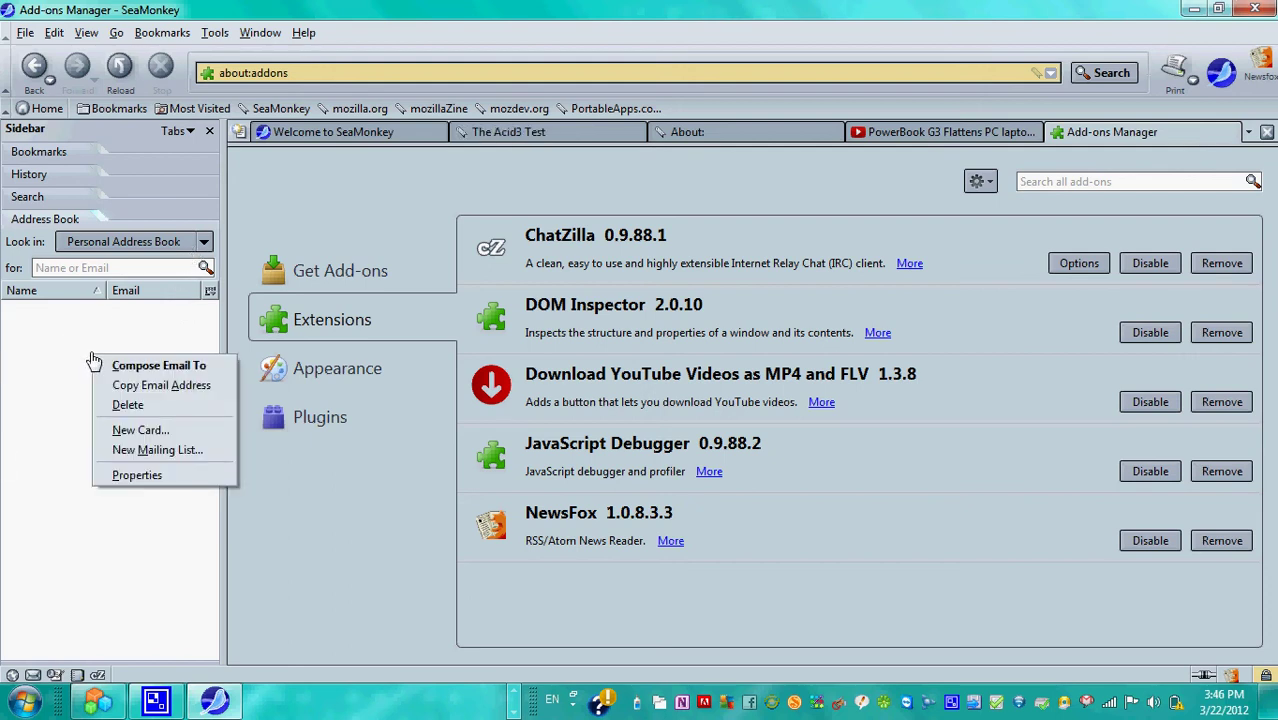
pyautogui.click(114, 438)
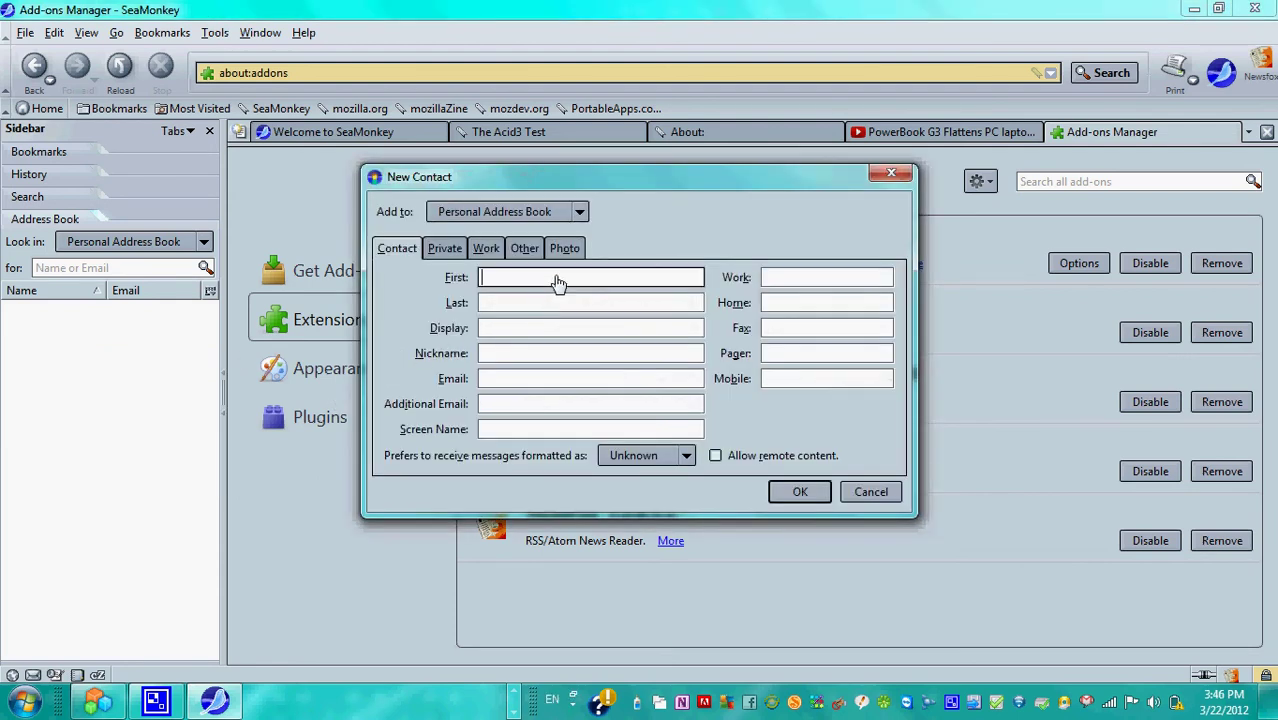
pyautogui.moveTo(636, 180); pyautogui.dragTo(577, 246)
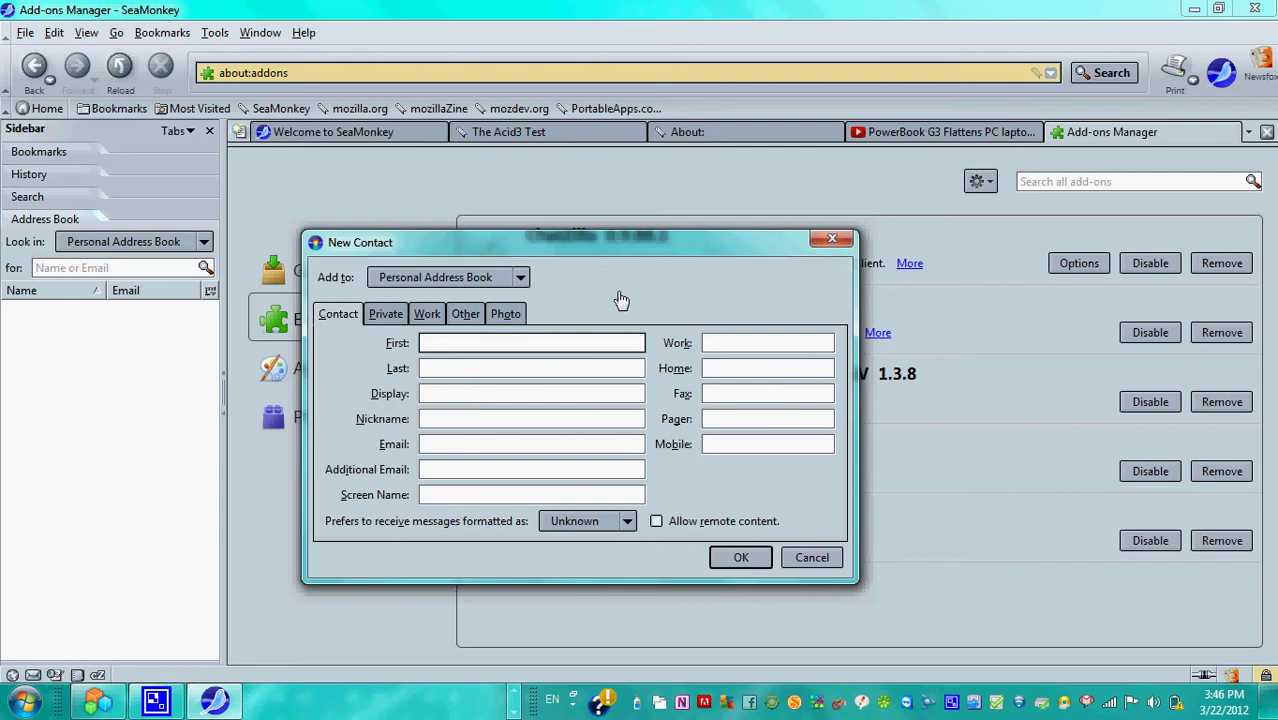
pyautogui.write('SD')
pyautogui.press('BackSpace')
pyautogui.write('mokey')
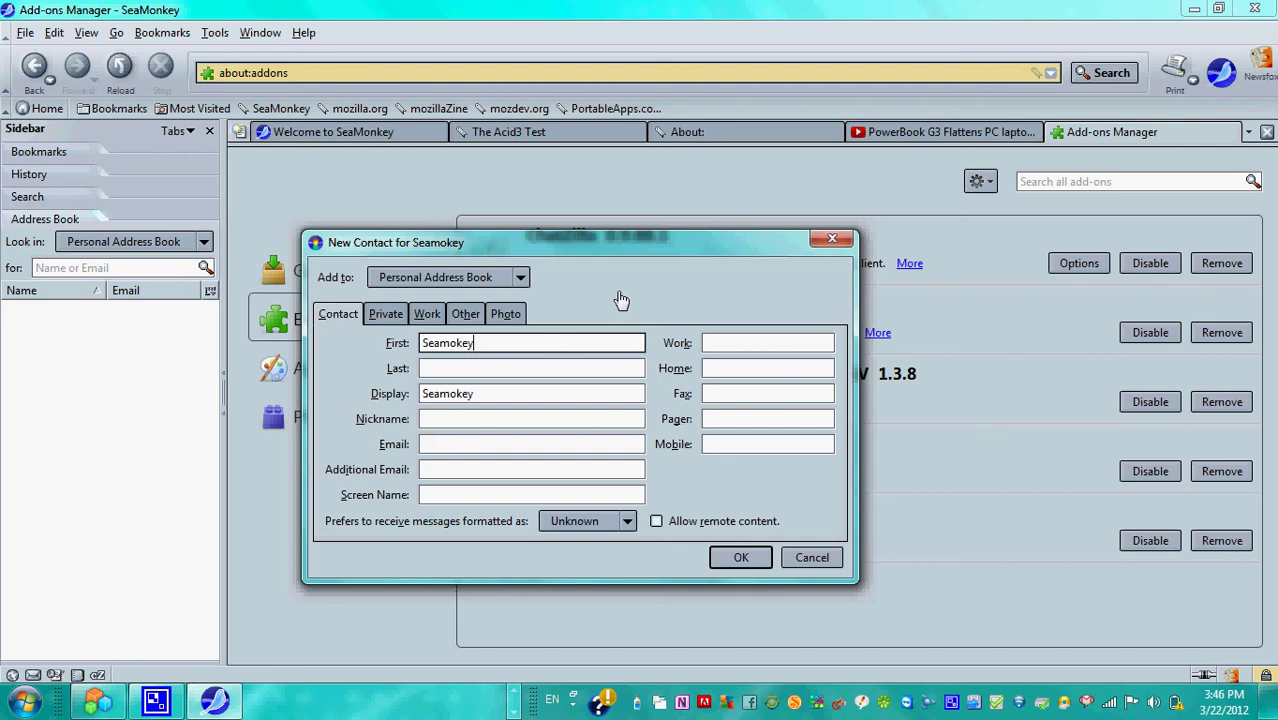
# - Look through the new contact's Private, Work, Other and Photo details and the address book choices, and discard the contact
pyautogui.click(436, 424)
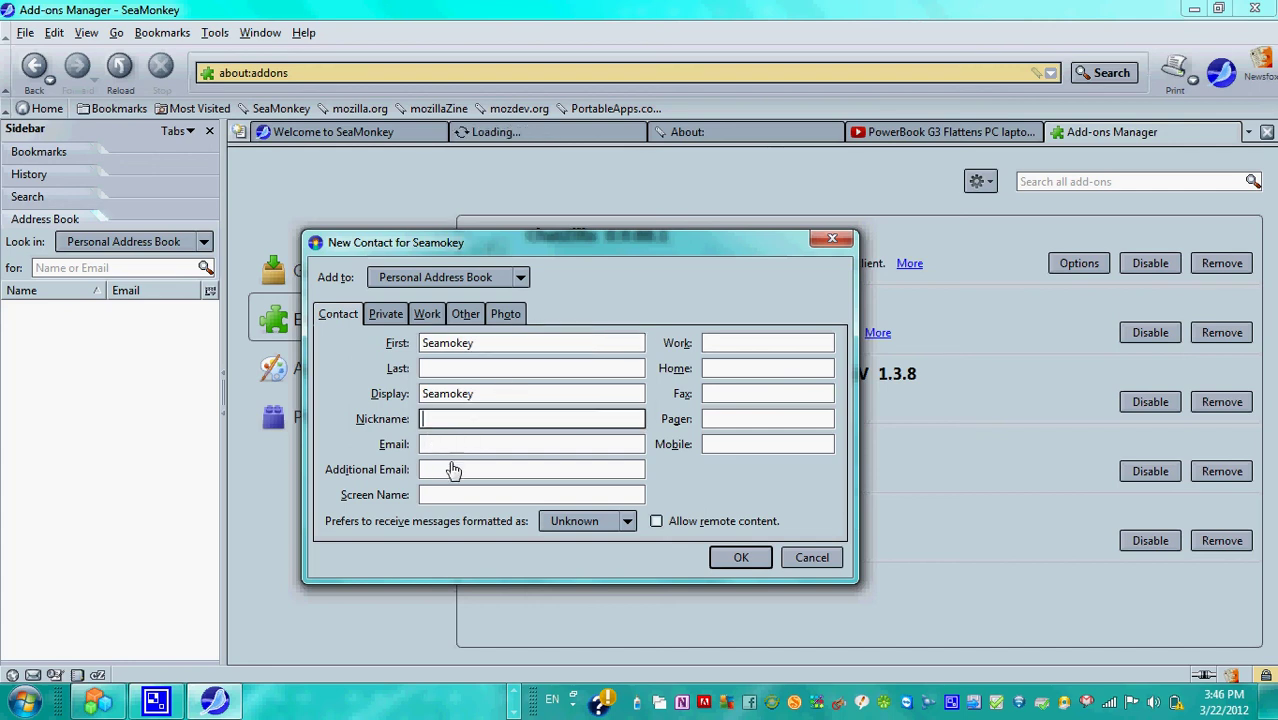
pyautogui.click(451, 446)
pyautogui.click(386, 316)
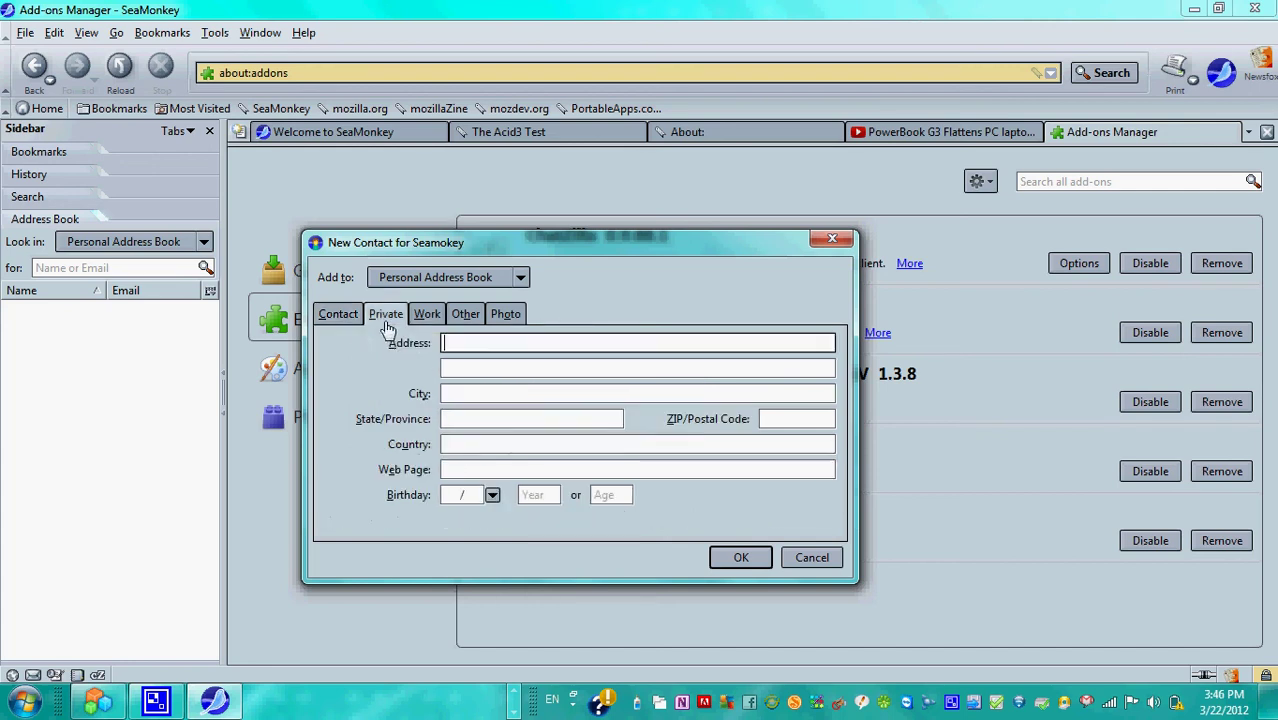
pyautogui.click(430, 315)
pyautogui.click(466, 316)
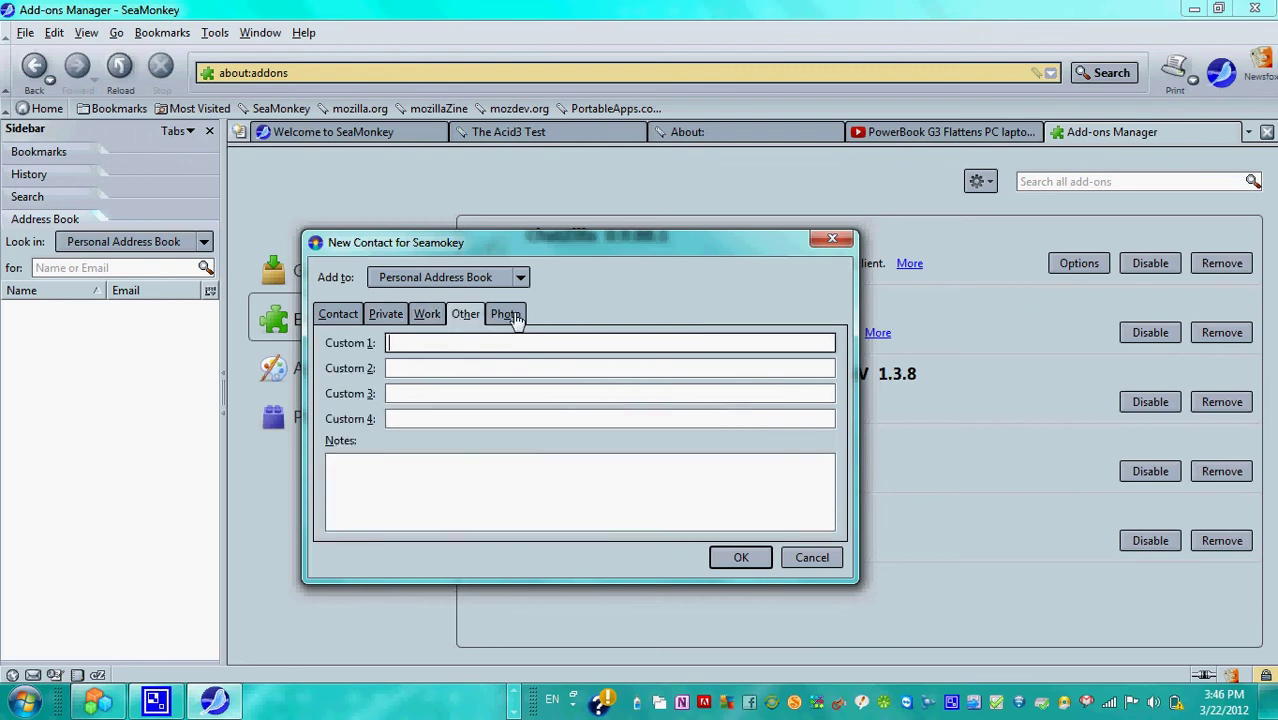
pyautogui.click(510, 316)
pyautogui.click(336, 315)
pyautogui.click(490, 277)
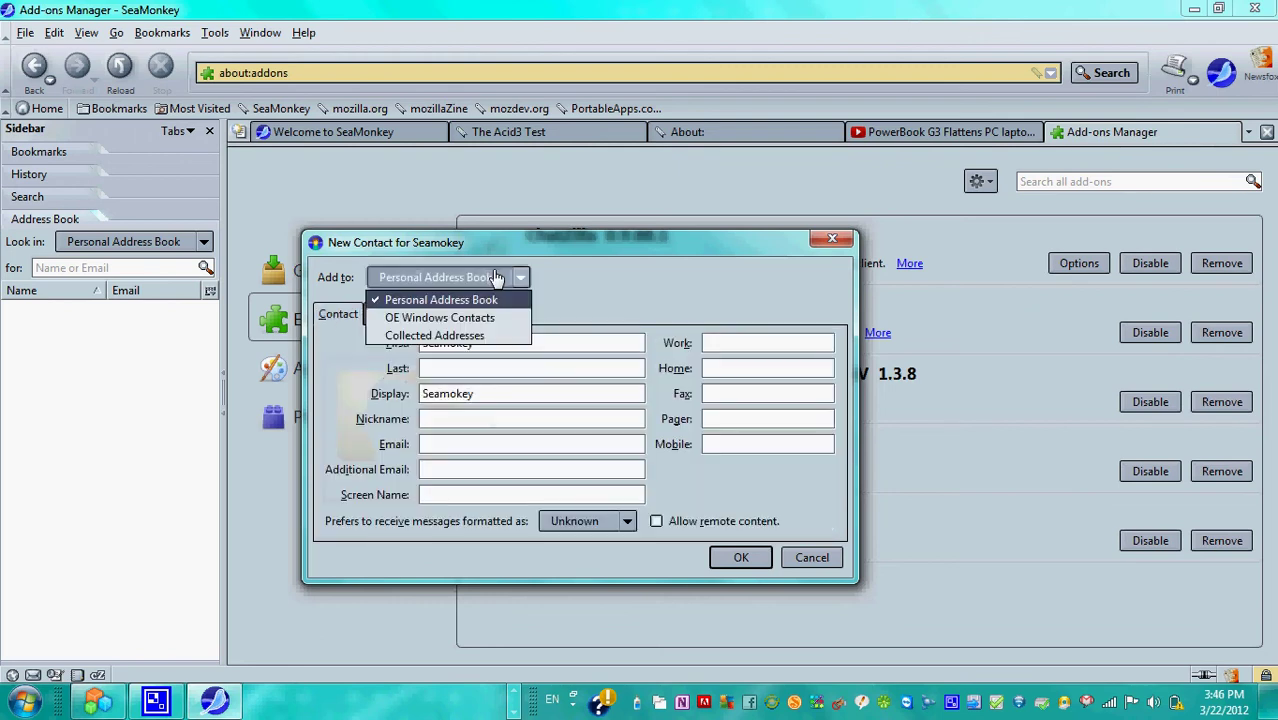
pyautogui.click(525, 299)
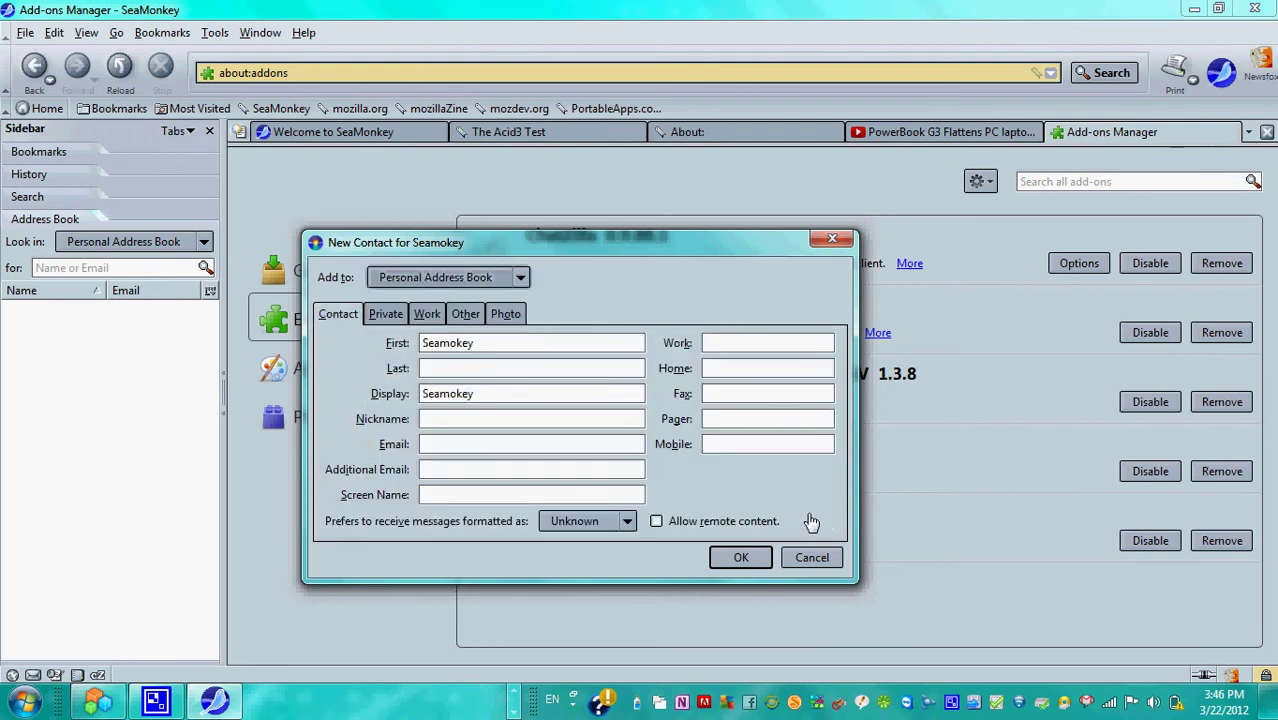
pyautogui.click(810, 558)
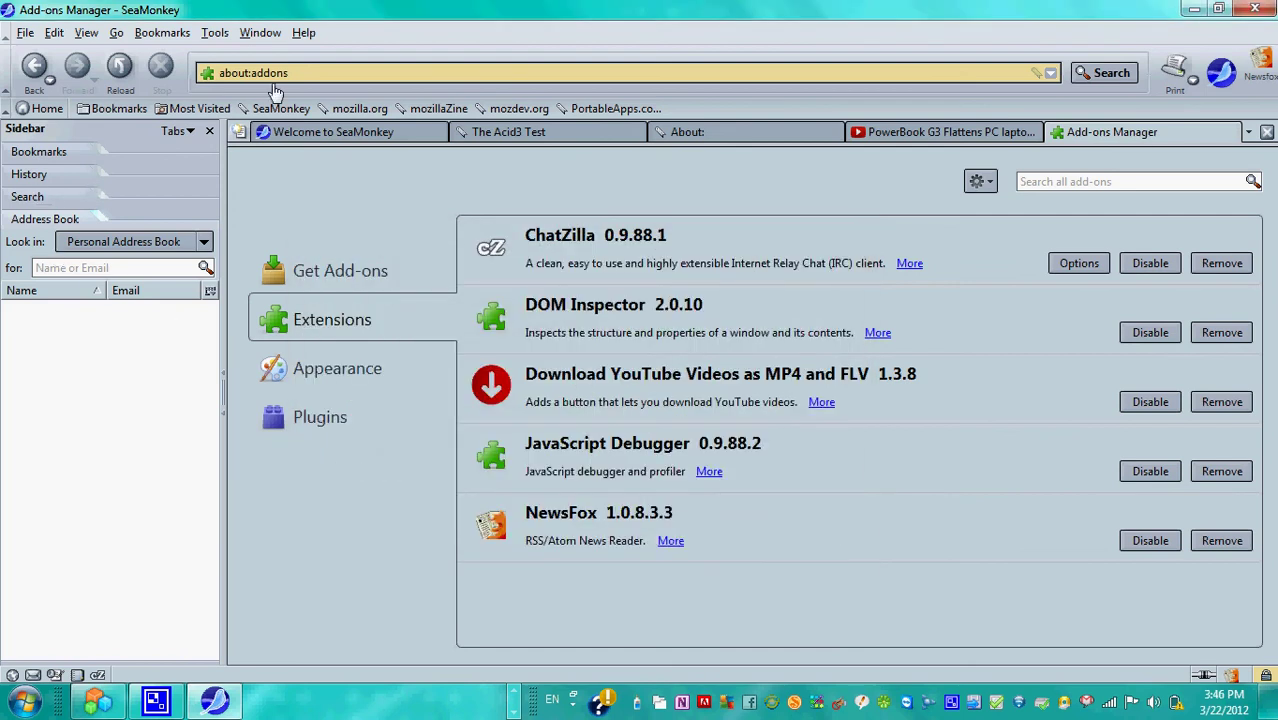
# - Open Mail & Newsgroups, view the Identity page for an email account, and exit the Account Wizard without creating an account
pyautogui.click(251, 35)
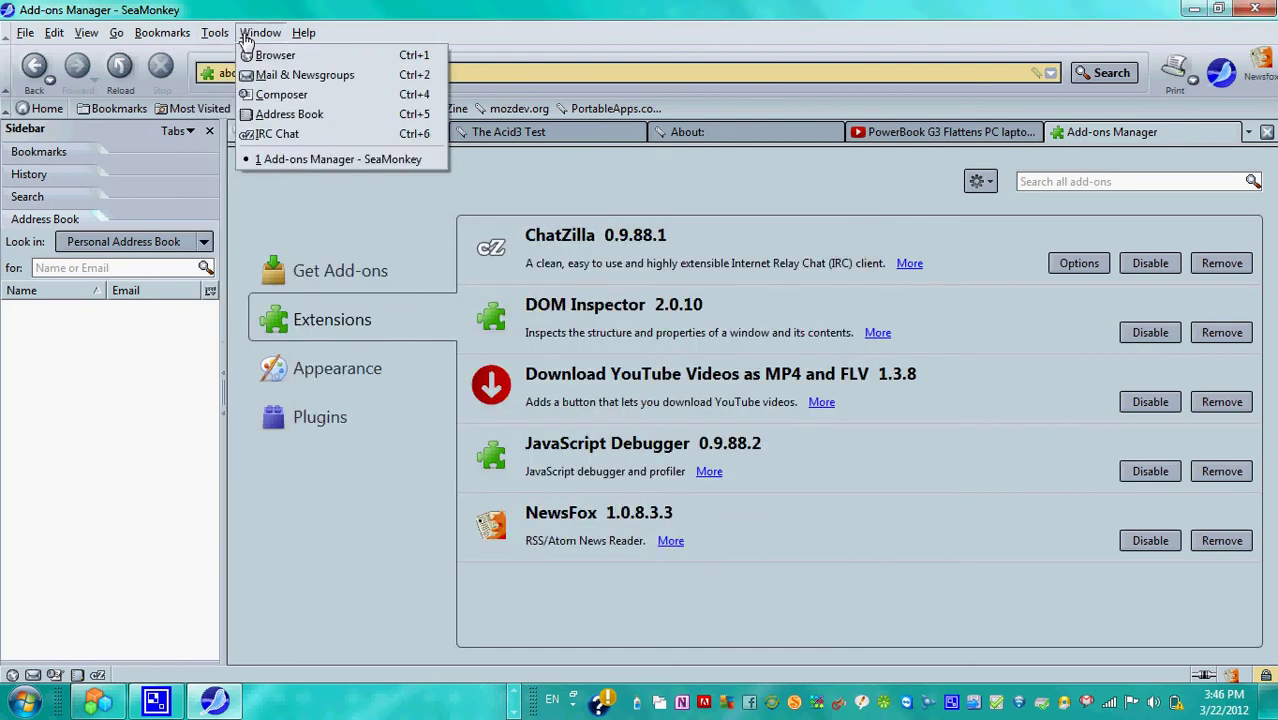
pyautogui.click(303, 78)
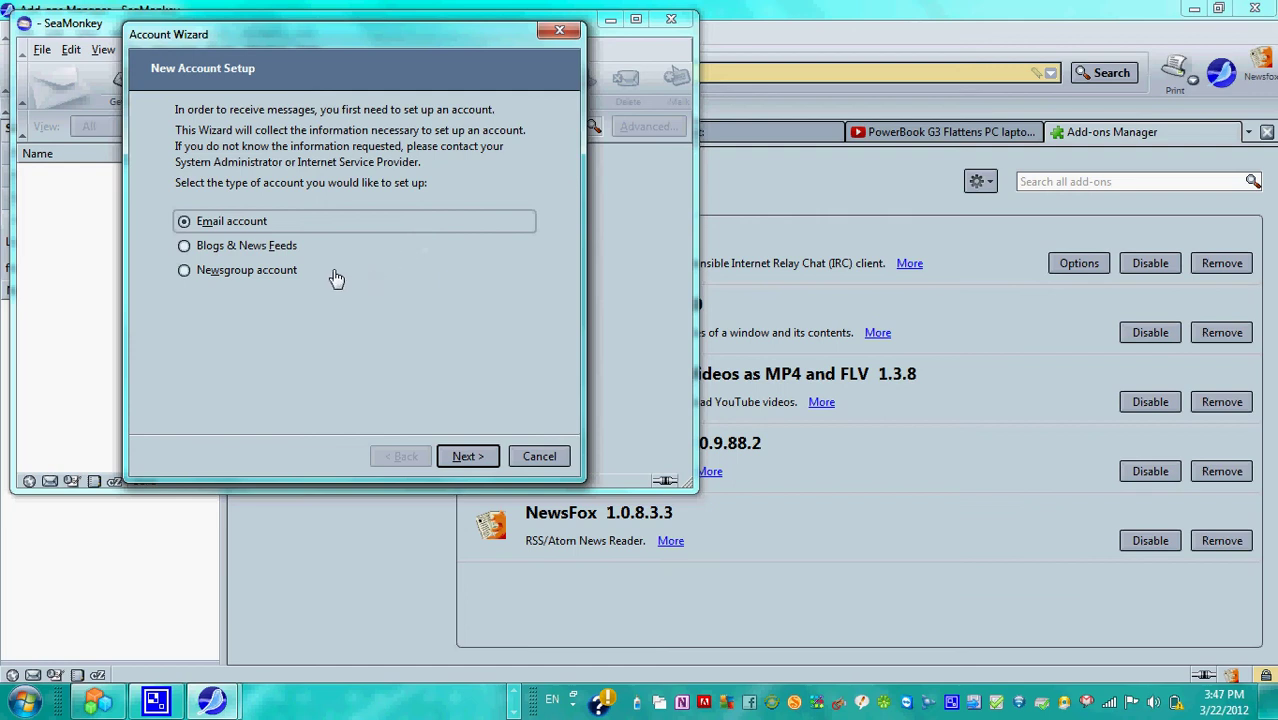
pyautogui.click(466, 455)
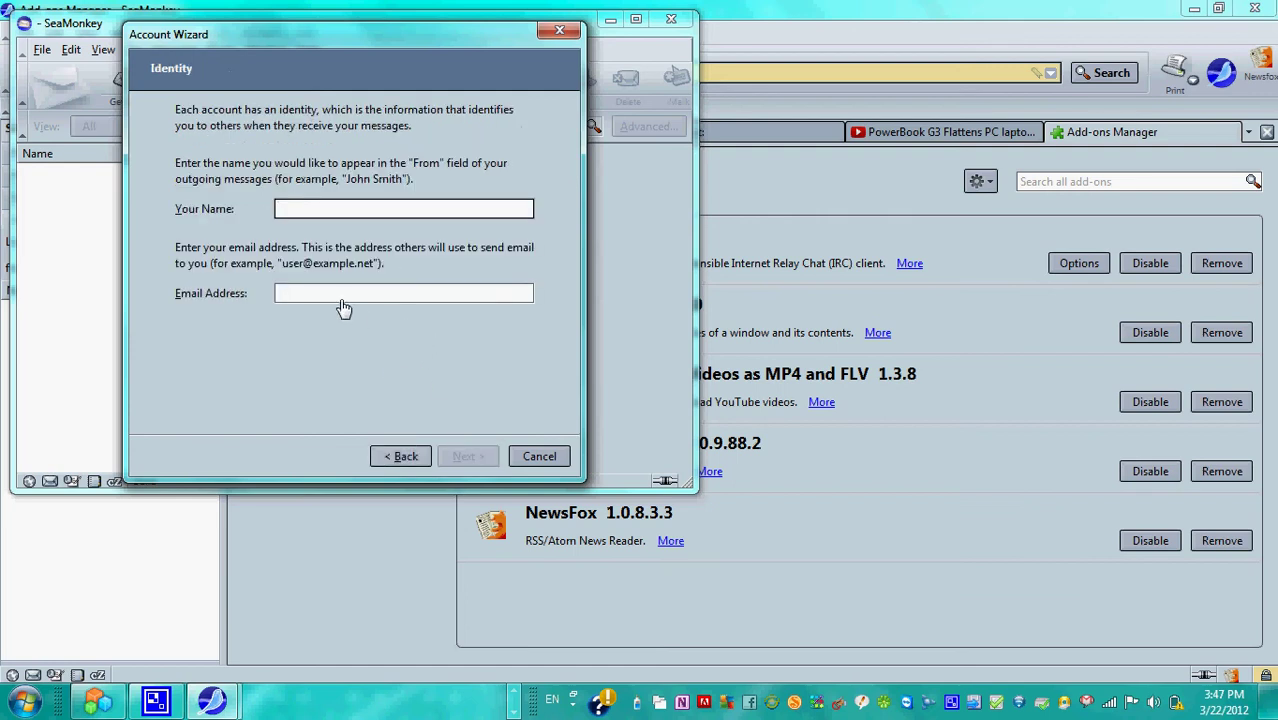
pyautogui.click(403, 457)
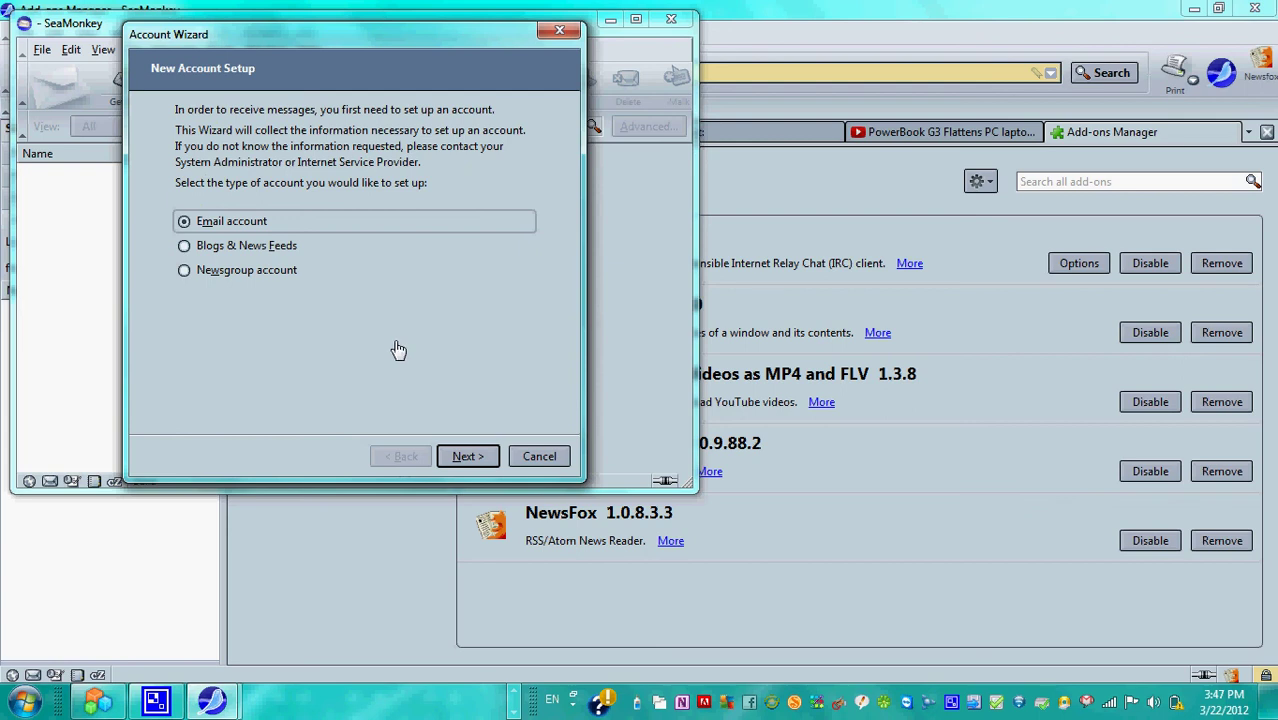
pyautogui.click(539, 458)
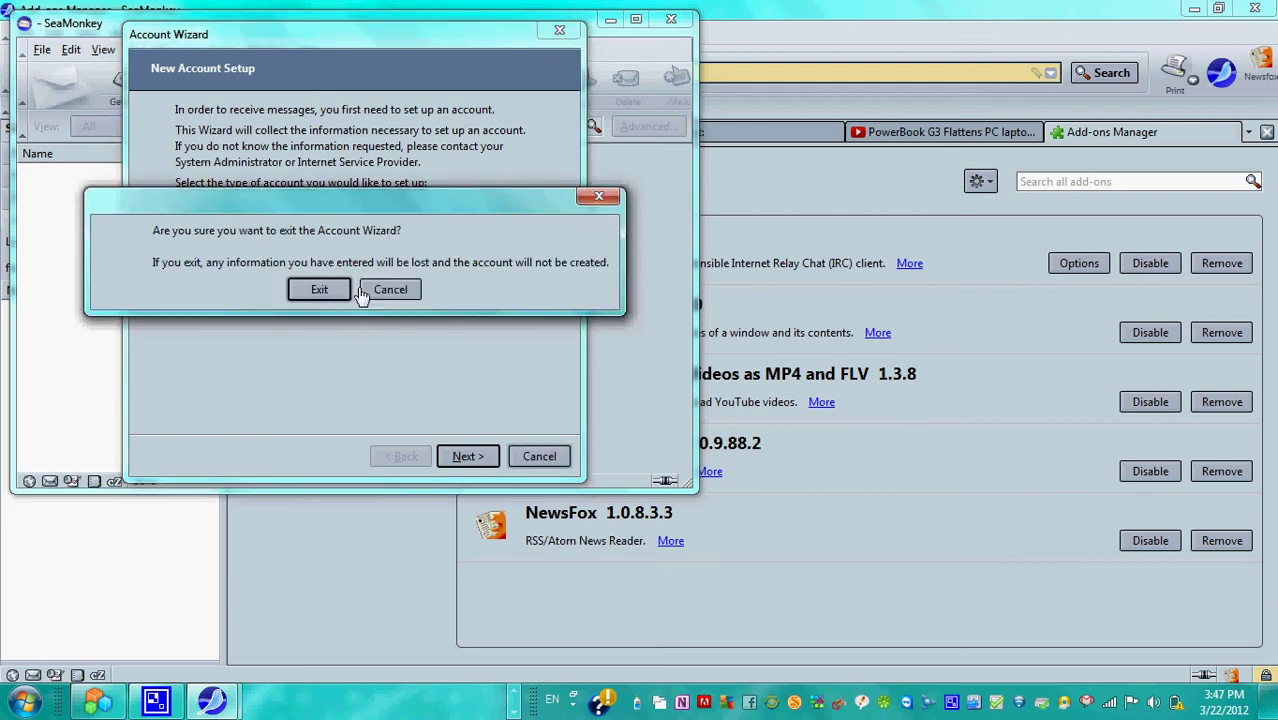
pyautogui.click(322, 290)
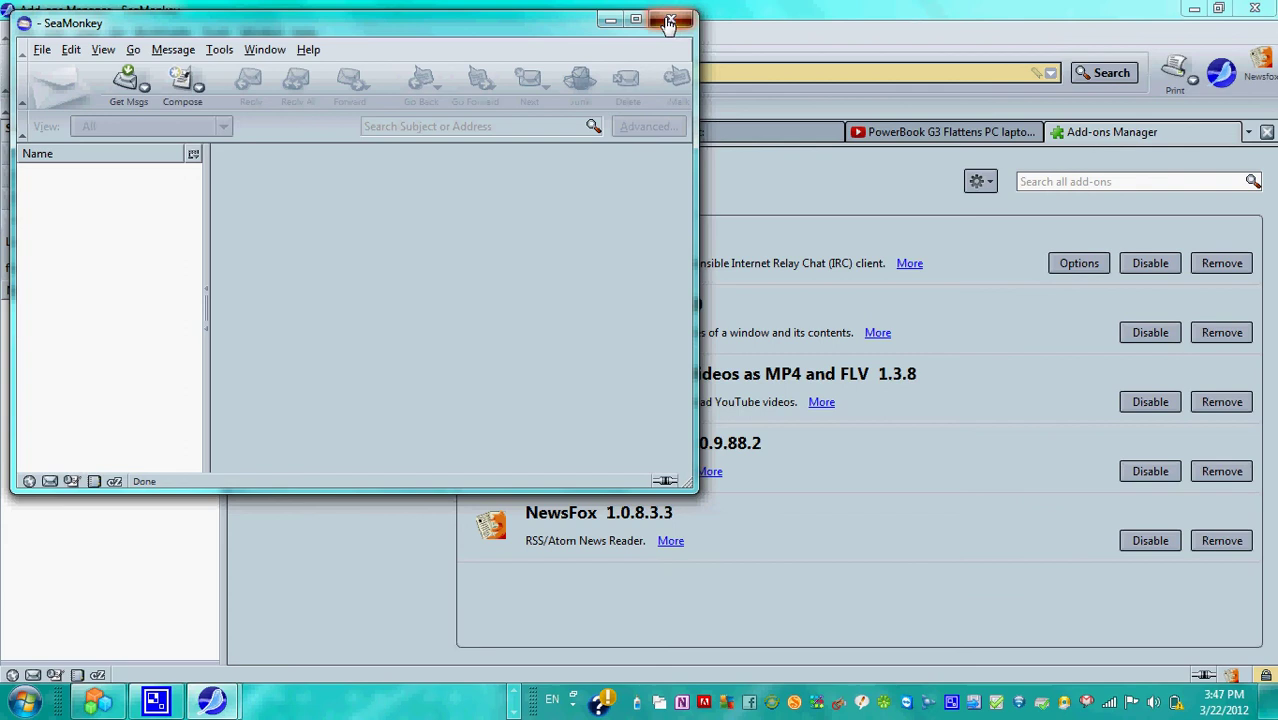
# - Move the mail window over the middle of the browser window and look at its help options
pyautogui.moveTo(440, 24); pyautogui.dragTo(698, 98)
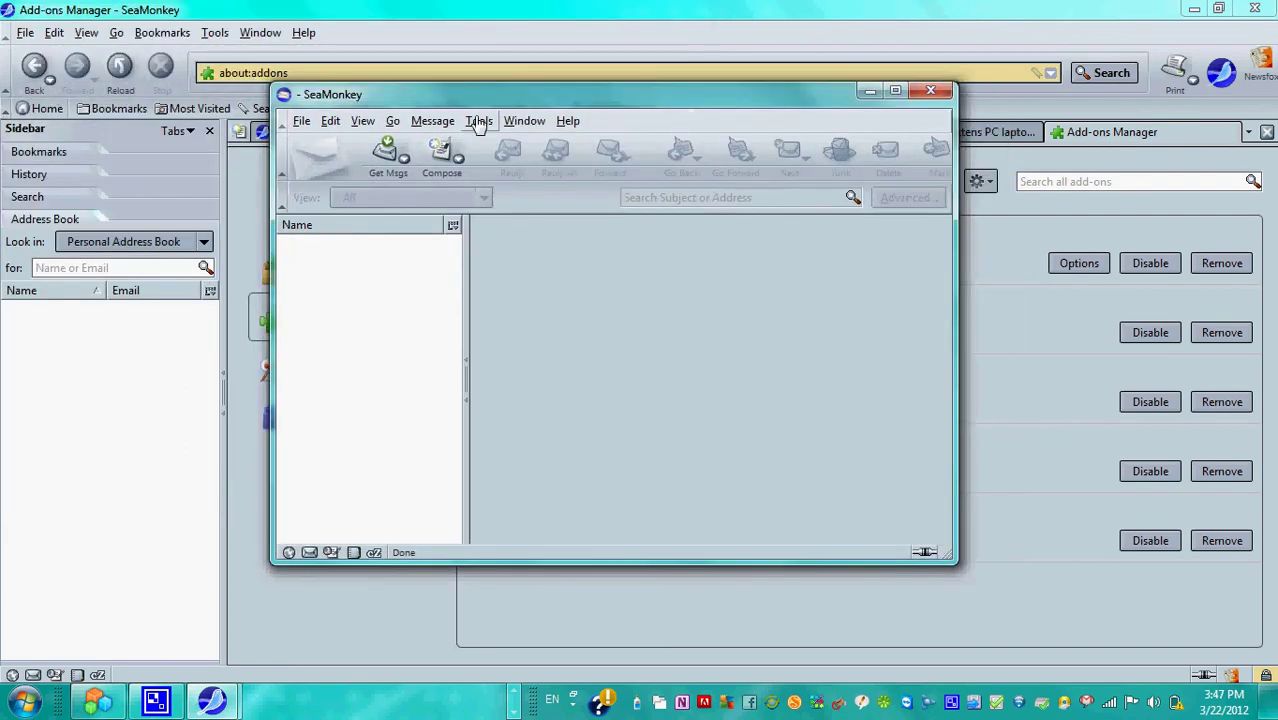
pyautogui.click(568, 121)
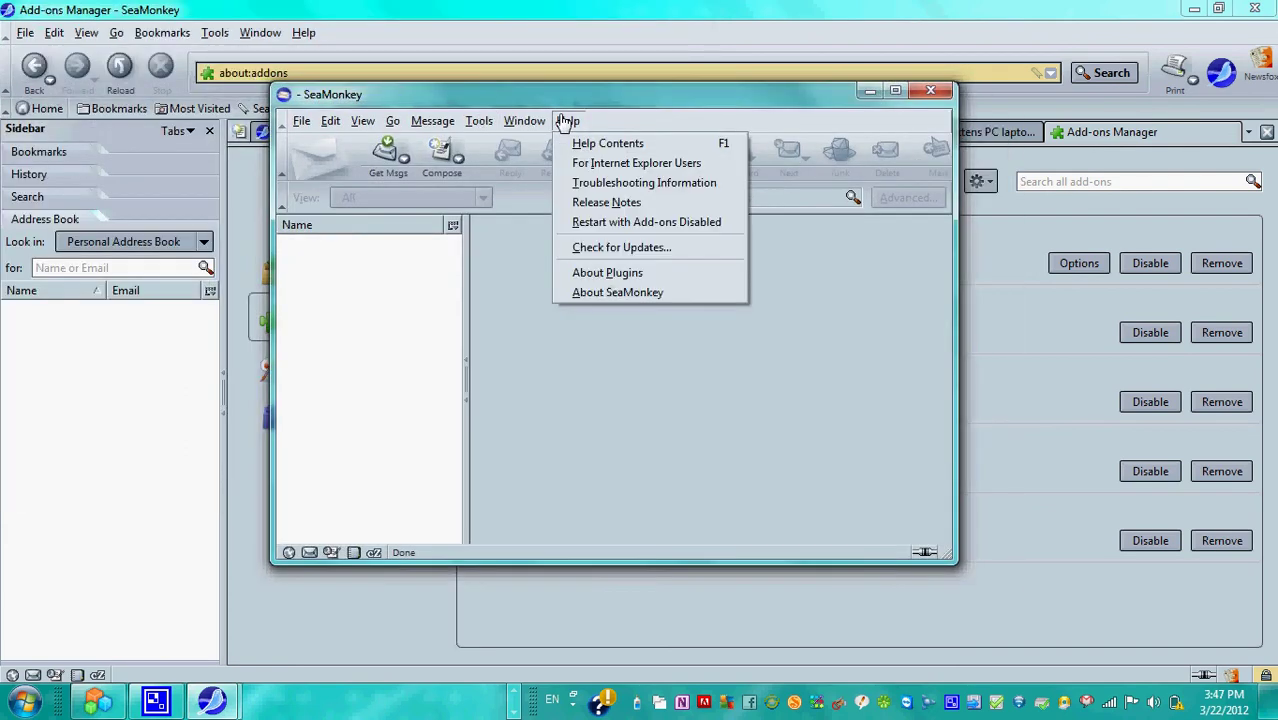
pyautogui.click(505, 120)
pyautogui.moveTo(452, 103); pyautogui.dragTo(371, 89)
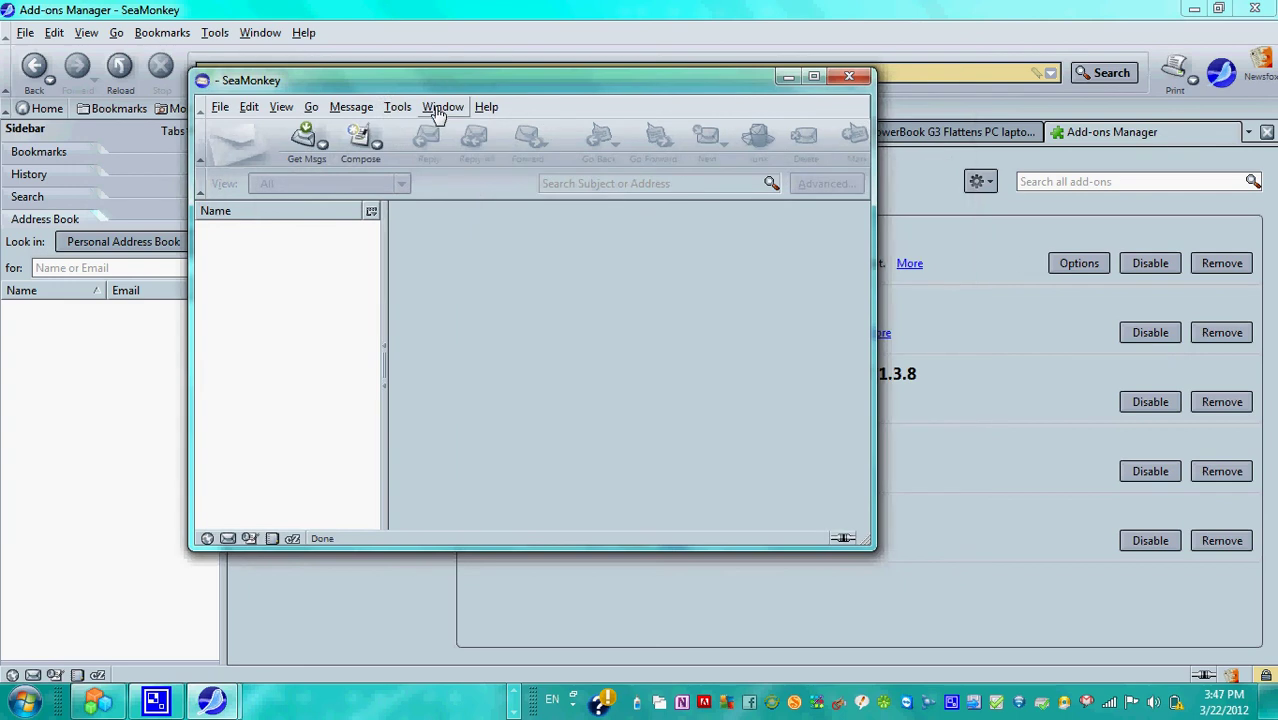
# - Open Composer from the mail window and move the new Composer window so the mail window's commands are accessible
pyautogui.click(438, 113)
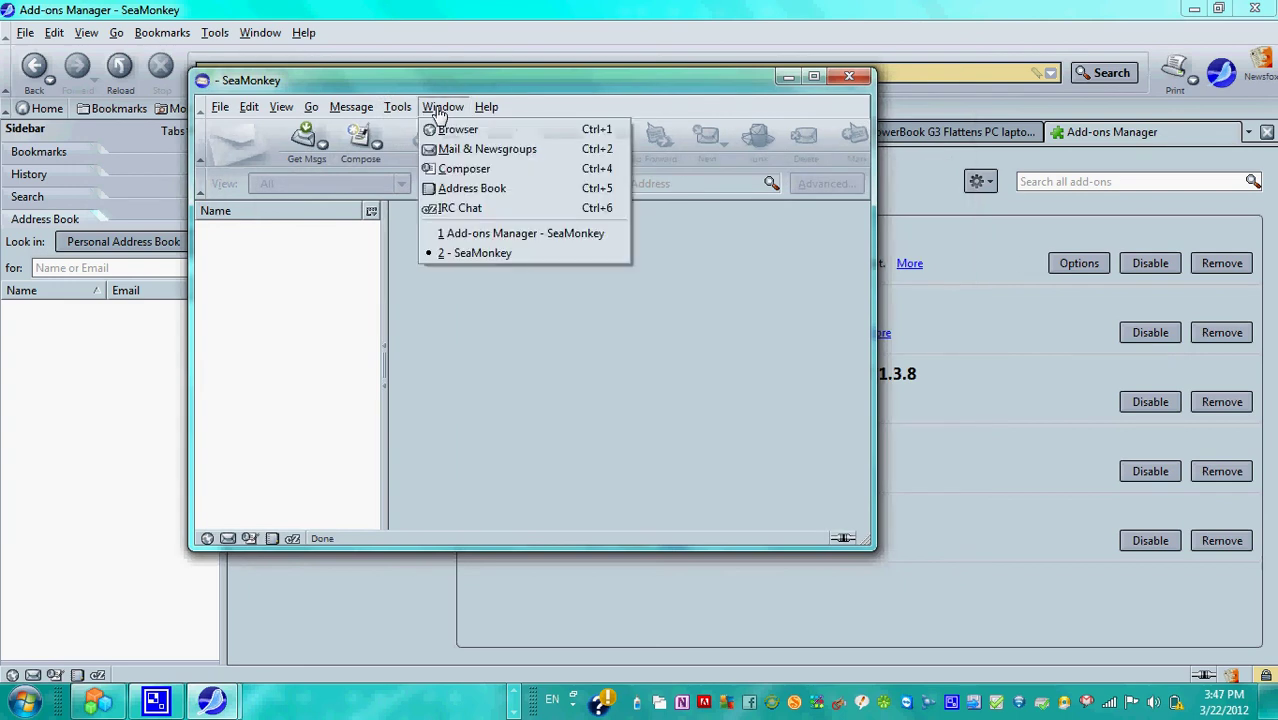
pyautogui.click(418, 116)
pyautogui.click(486, 107)
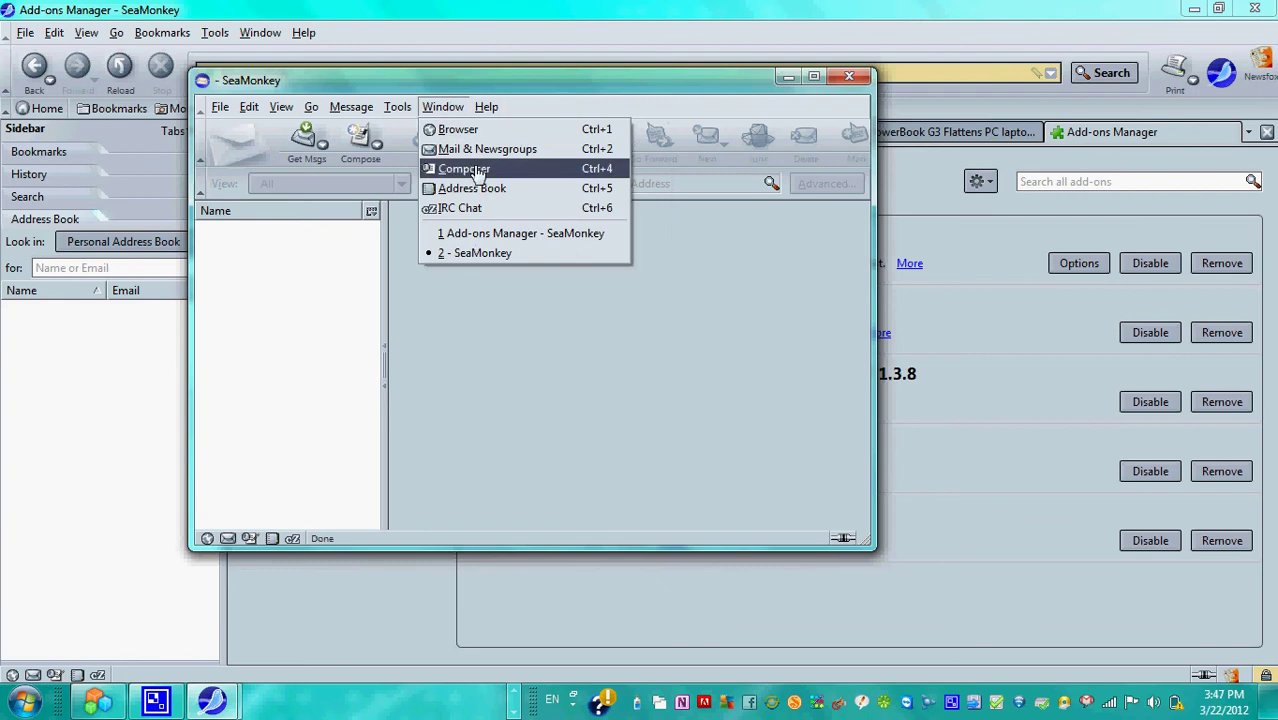
pyautogui.click(445, 108)
pyautogui.click(446, 108)
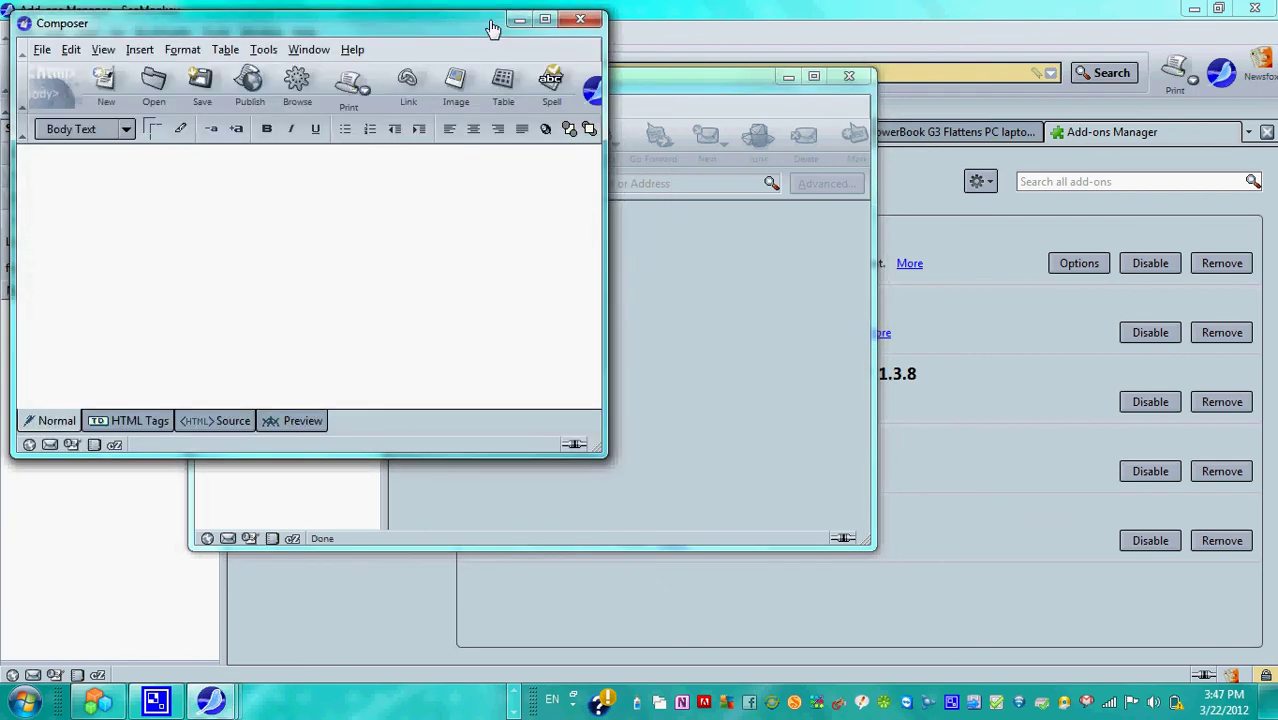
pyautogui.moveTo(370, 30)
pyautogui.mouseDown()
pyautogui.moveTo(605, 47)
pyautogui.moveTo(780, 167)
pyautogui.moveTo(838, 188)
pyautogui.moveTo(880, 184)
pyautogui.mouseUp()
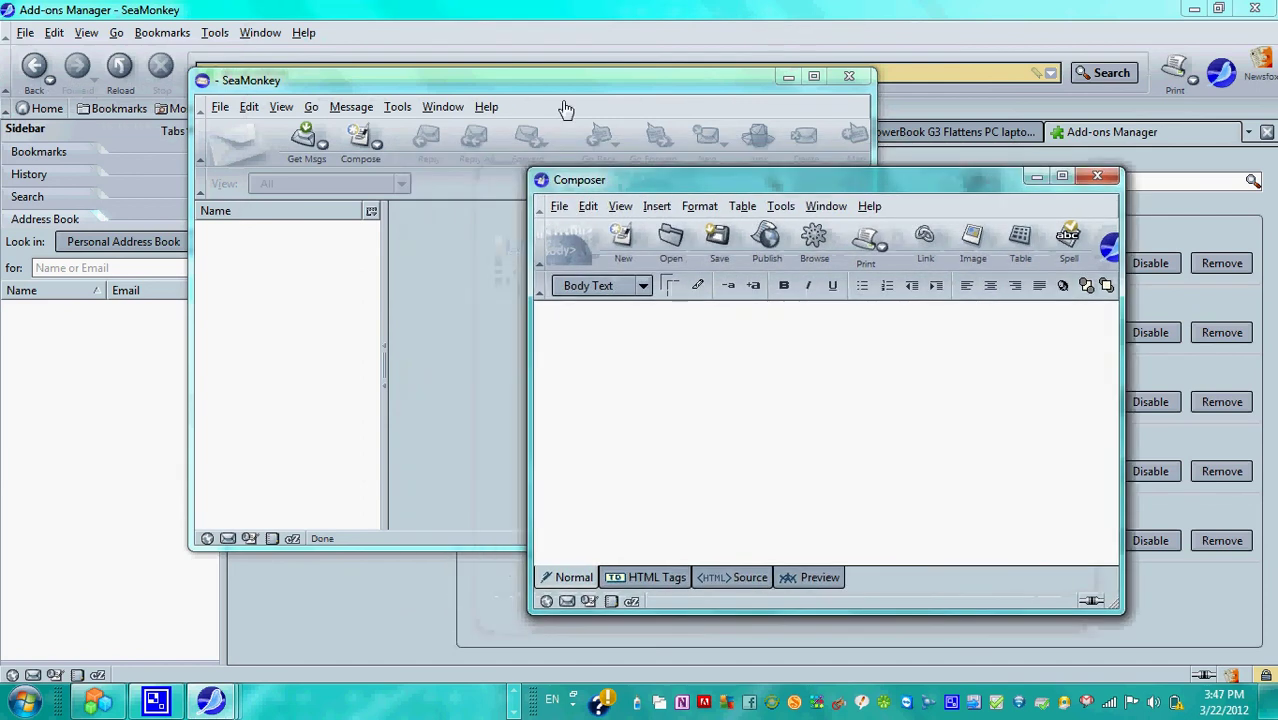
# - Move the mail window aside, open IRC Chat from it, look over the ChatZilla window, and close ChatZilla
pyautogui.moveTo(505, 82); pyautogui.dragTo(331, 86)
pyautogui.click(266, 112)
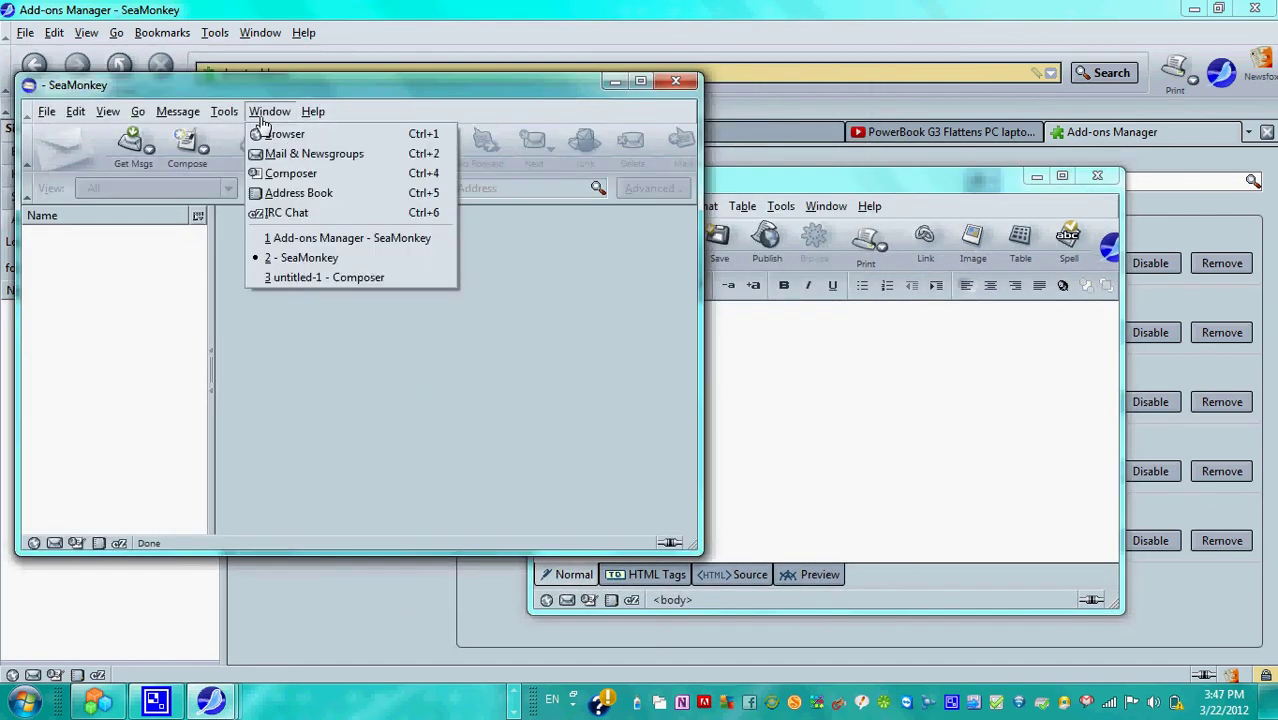
pyautogui.click(323, 214)
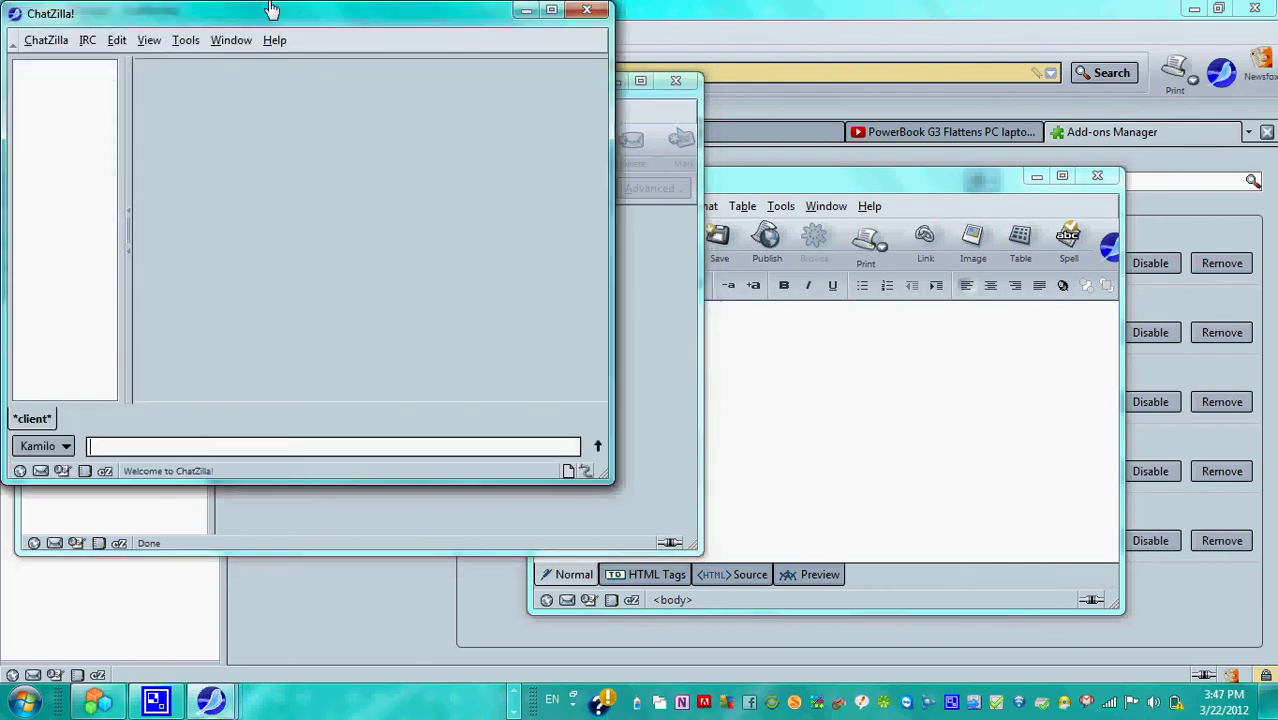
pyautogui.click(274, 40)
pyautogui.moveTo(334, 20); pyautogui.dragTo(497, 80)
pyautogui.click(745, 70)
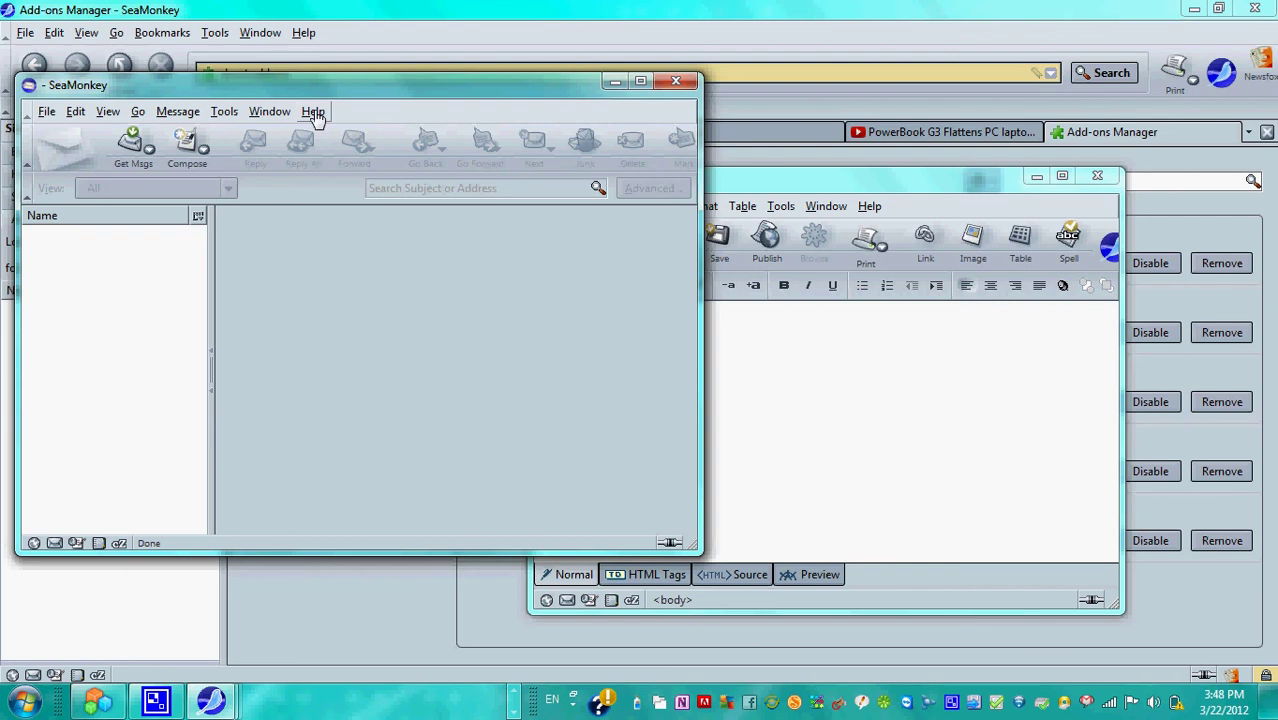
# - Move the mail window clear of the browser sidebar's edge and open the About Plugins page from its help options
pyautogui.moveTo(344, 101); pyautogui.dragTo(451, 123)
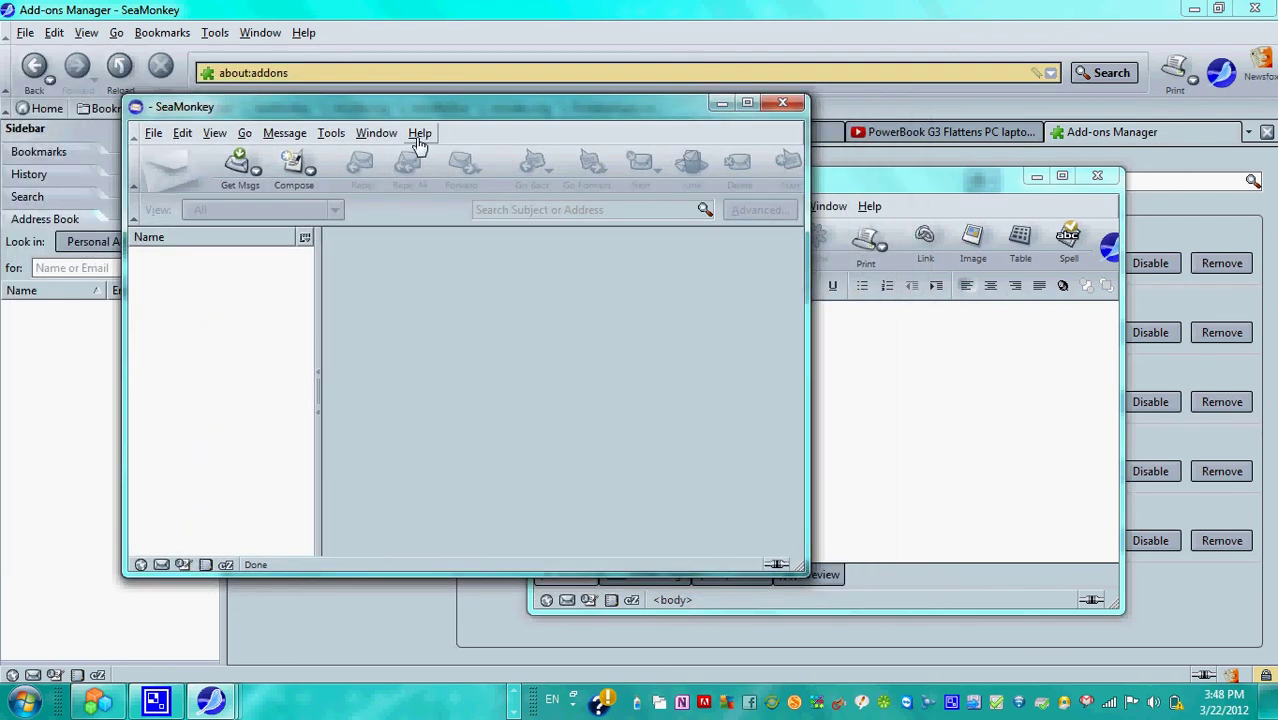
pyautogui.click(422, 136)
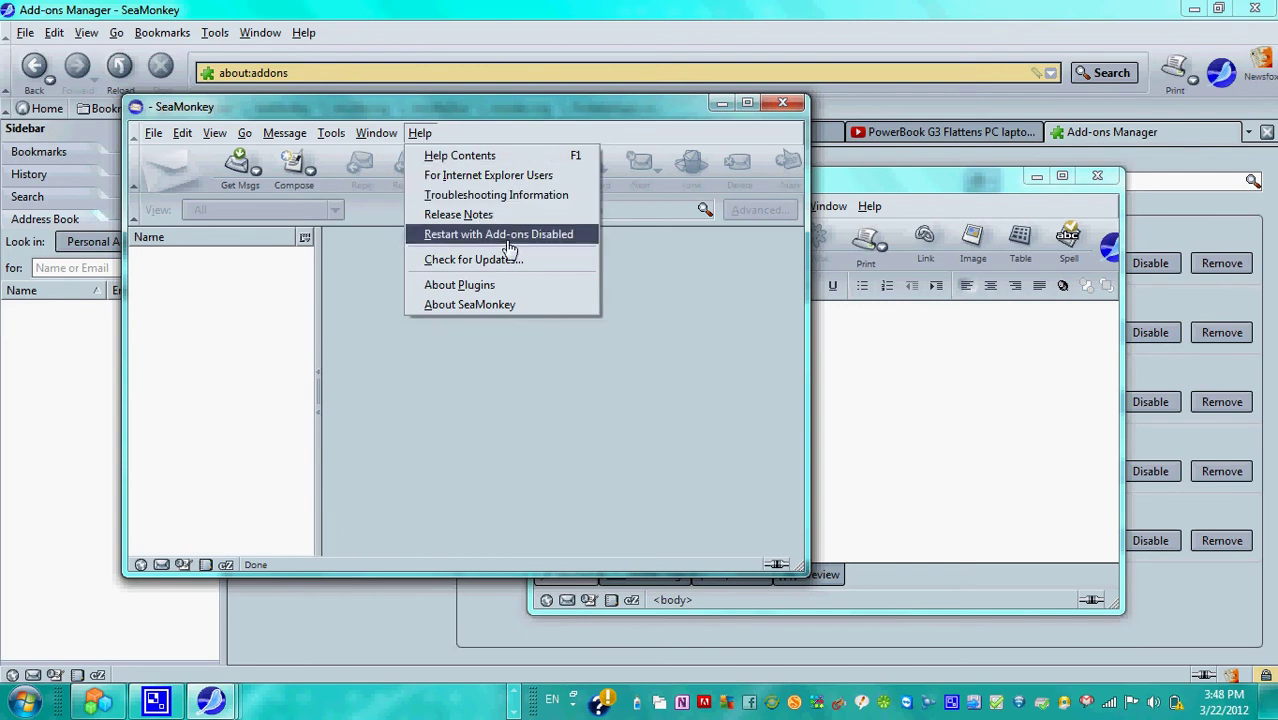
pyautogui.click(537, 291)
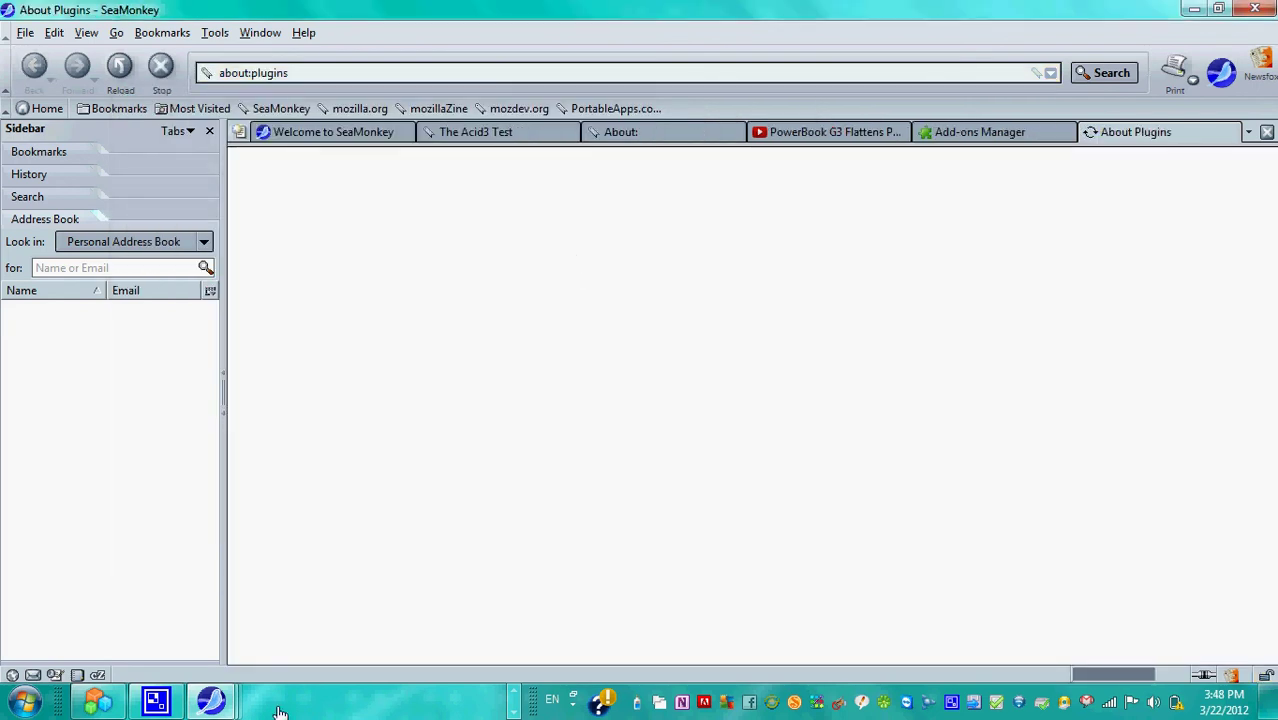
# - Switch to the mail window and to Composer, shift Composer slightly, and return to the browser window showing the plugins page
pyautogui.moveTo(215, 702)
pyautogui.moveTo(528, 604)
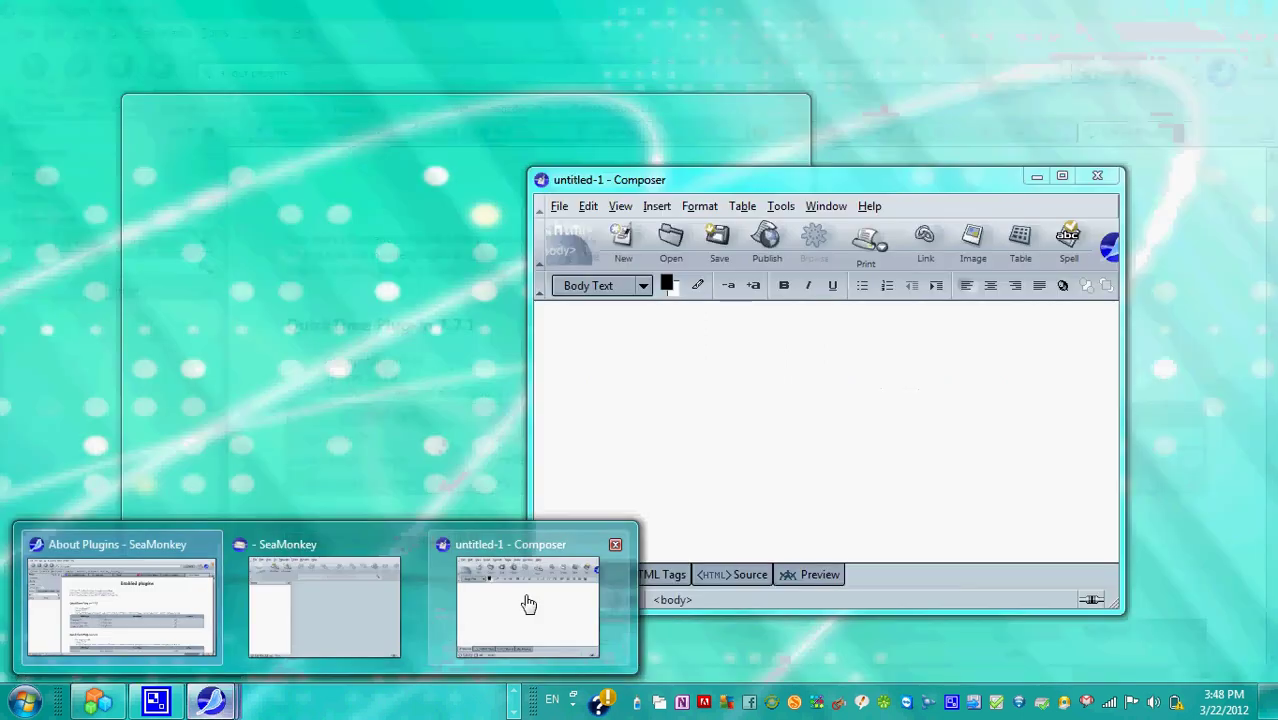
pyautogui.click(348, 617)
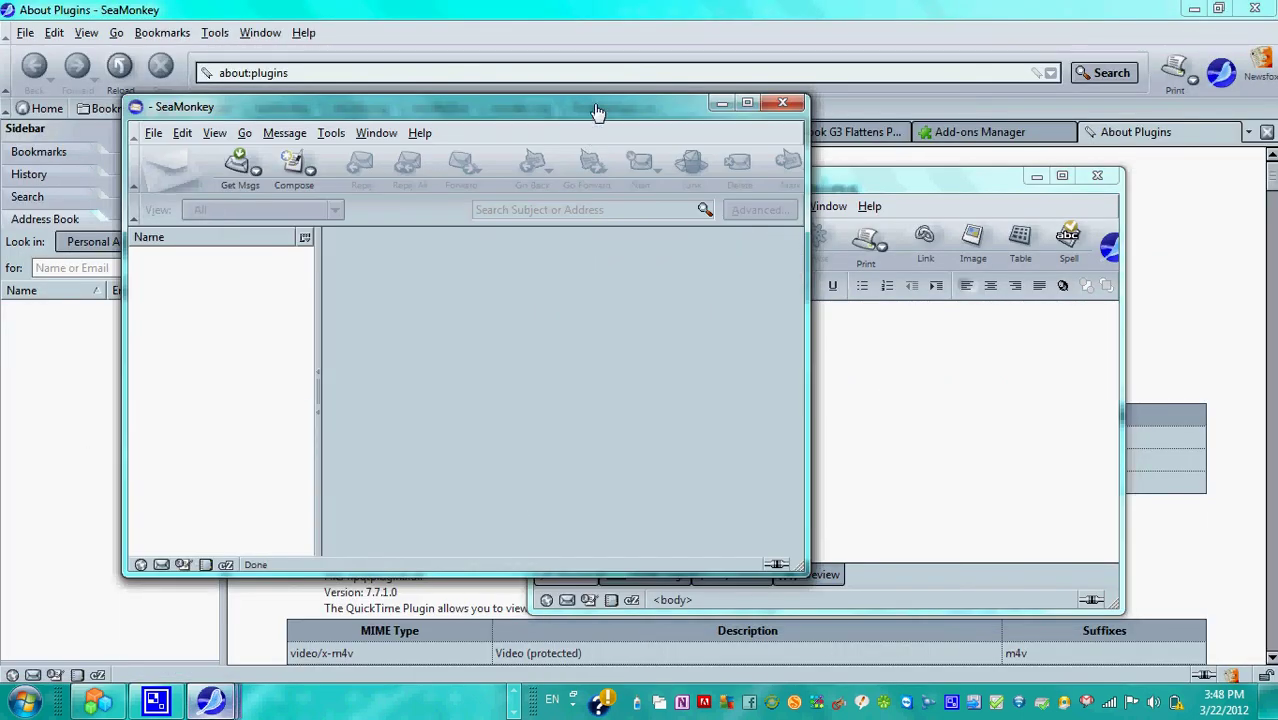
pyautogui.click(830, 180)
pyautogui.moveTo(830, 180); pyautogui.dragTo(852, 186)
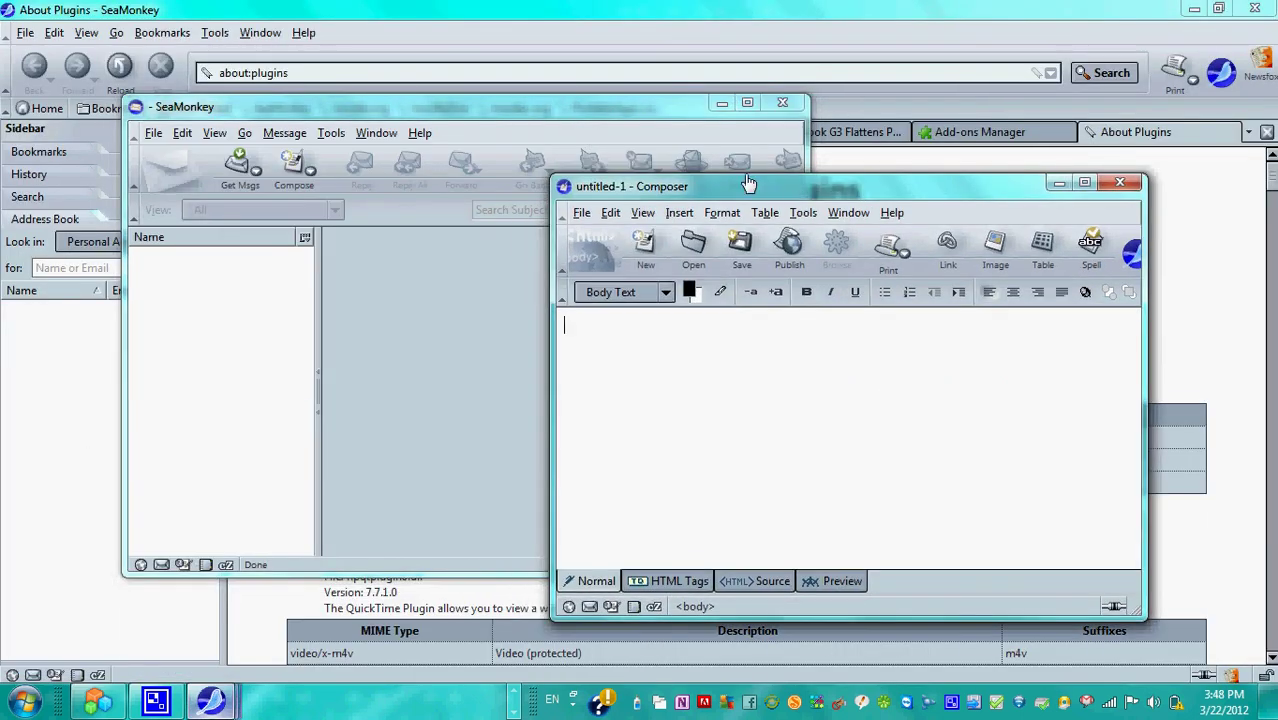
pyautogui.click(300, 36)
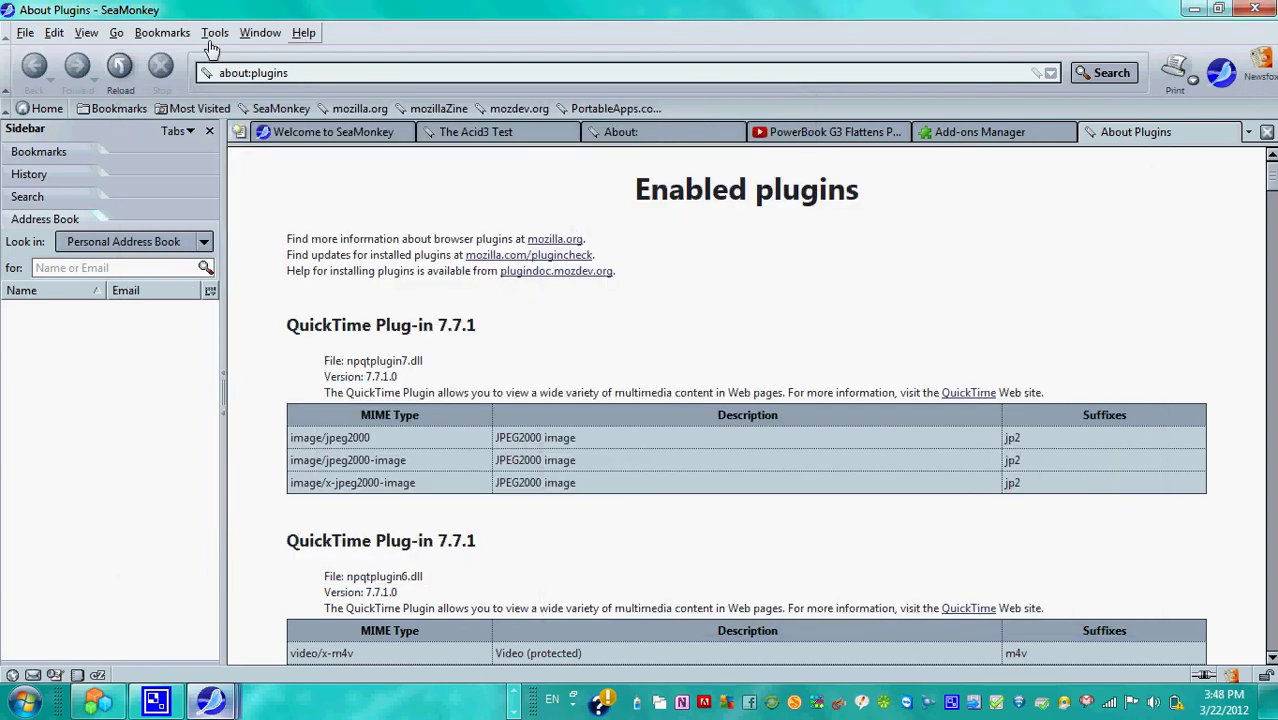
# - Look through the browser's window, bookmark and tool commands, and view the Download Manager before closing it
pyautogui.click(214, 33)
pyautogui.click(262, 33)
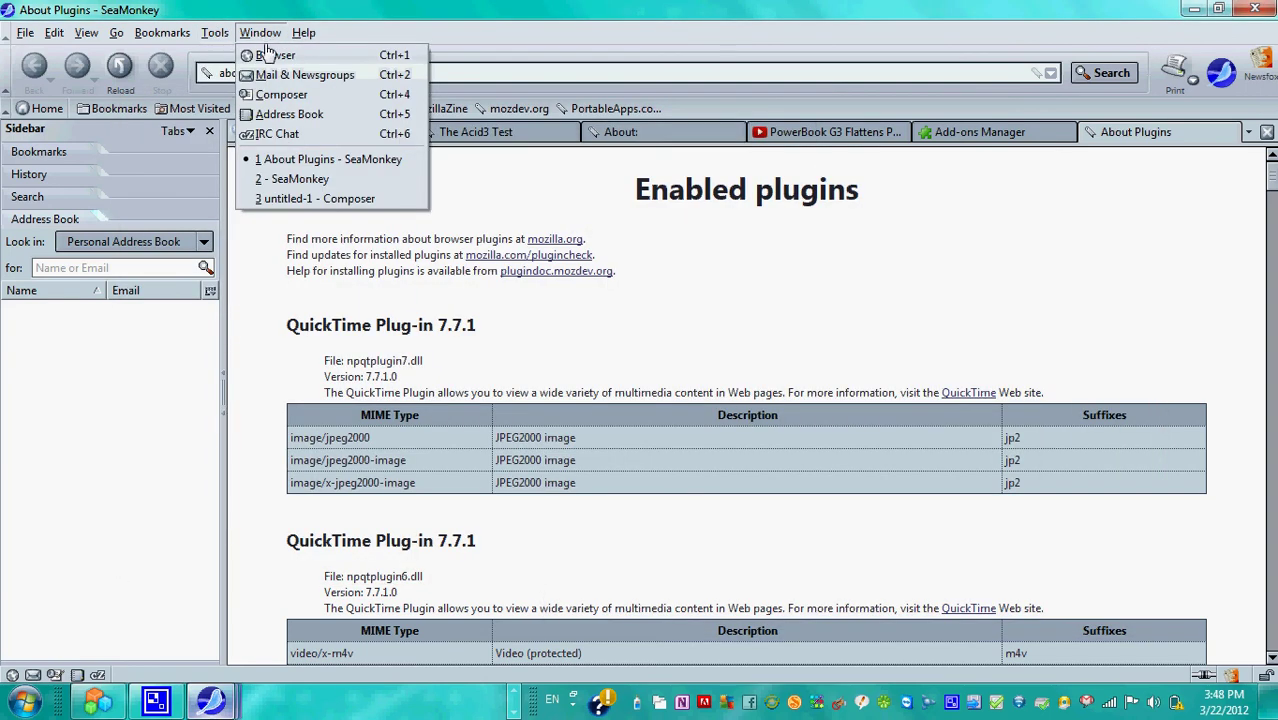
pyautogui.click(214, 33)
pyautogui.click(160, 34)
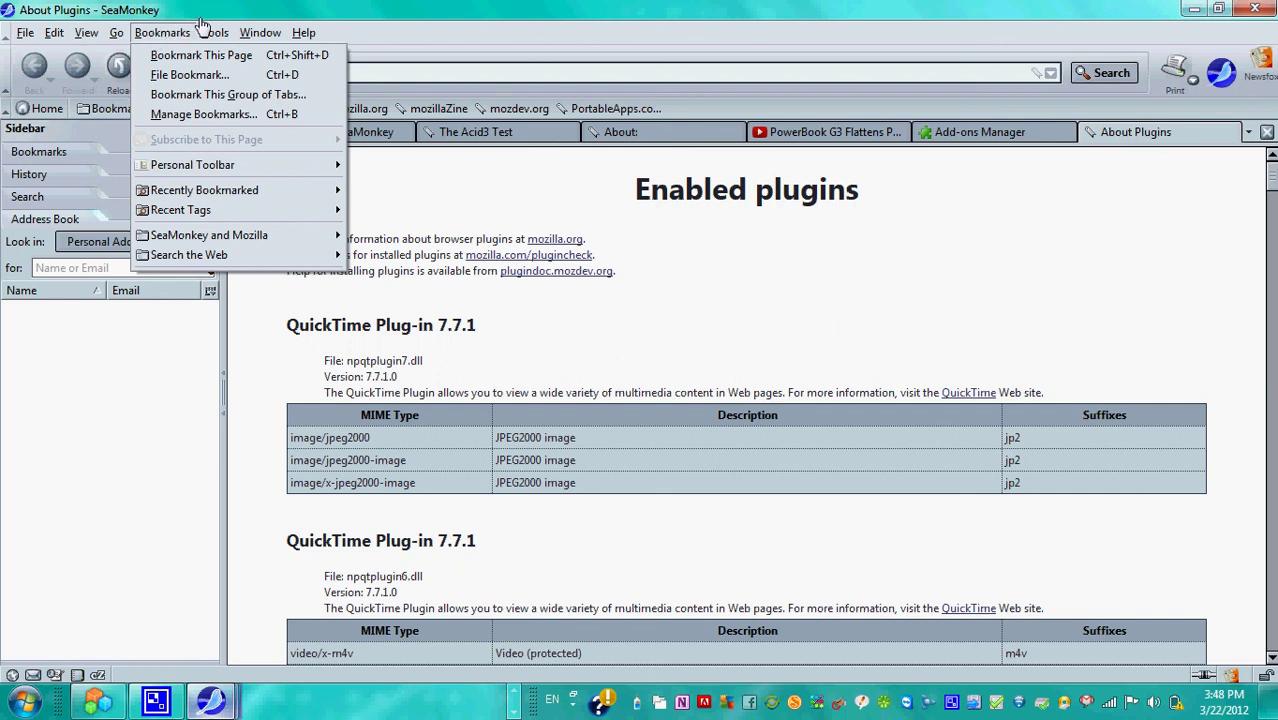
pyautogui.moveTo(216, 33)
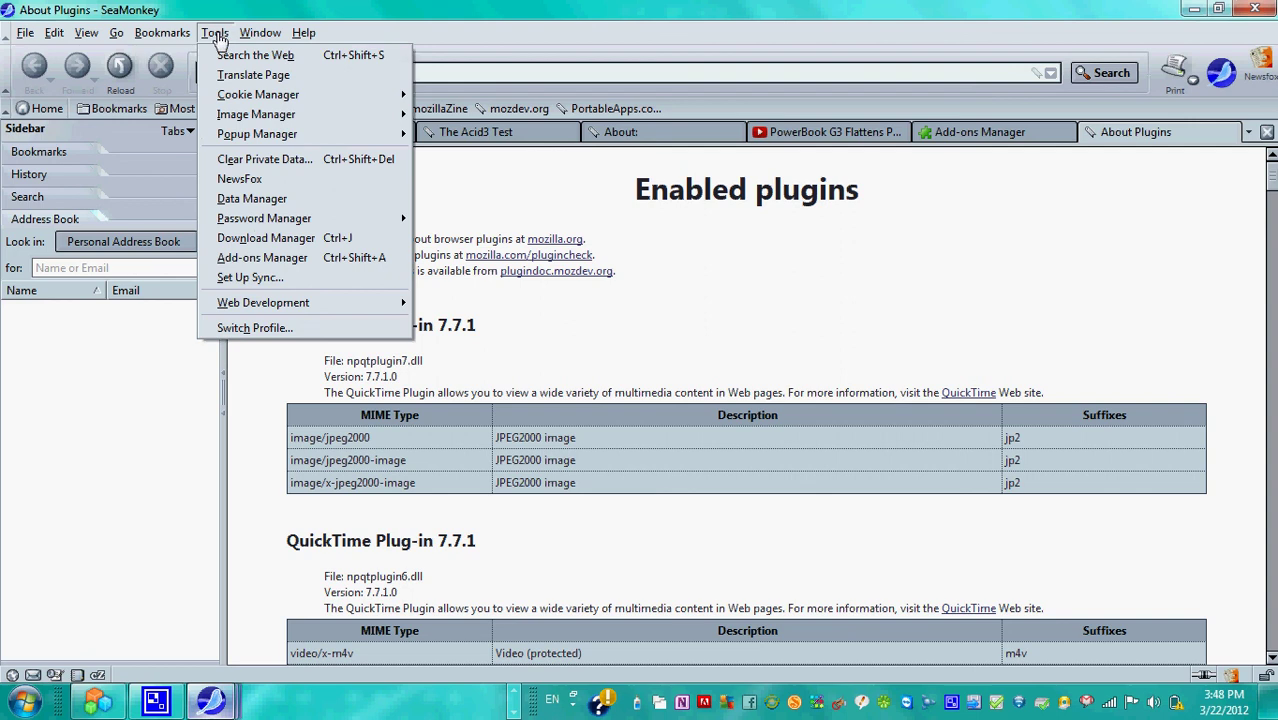
pyautogui.click(270, 256)
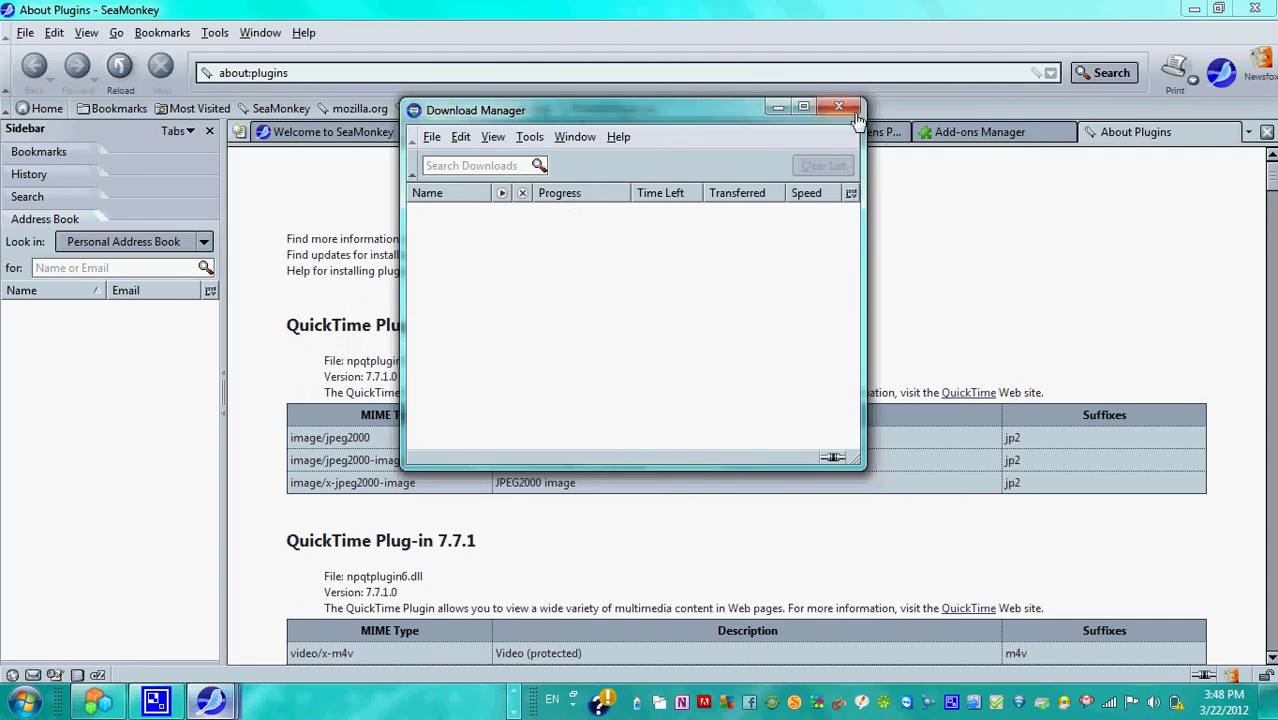
pyautogui.click(846, 108)
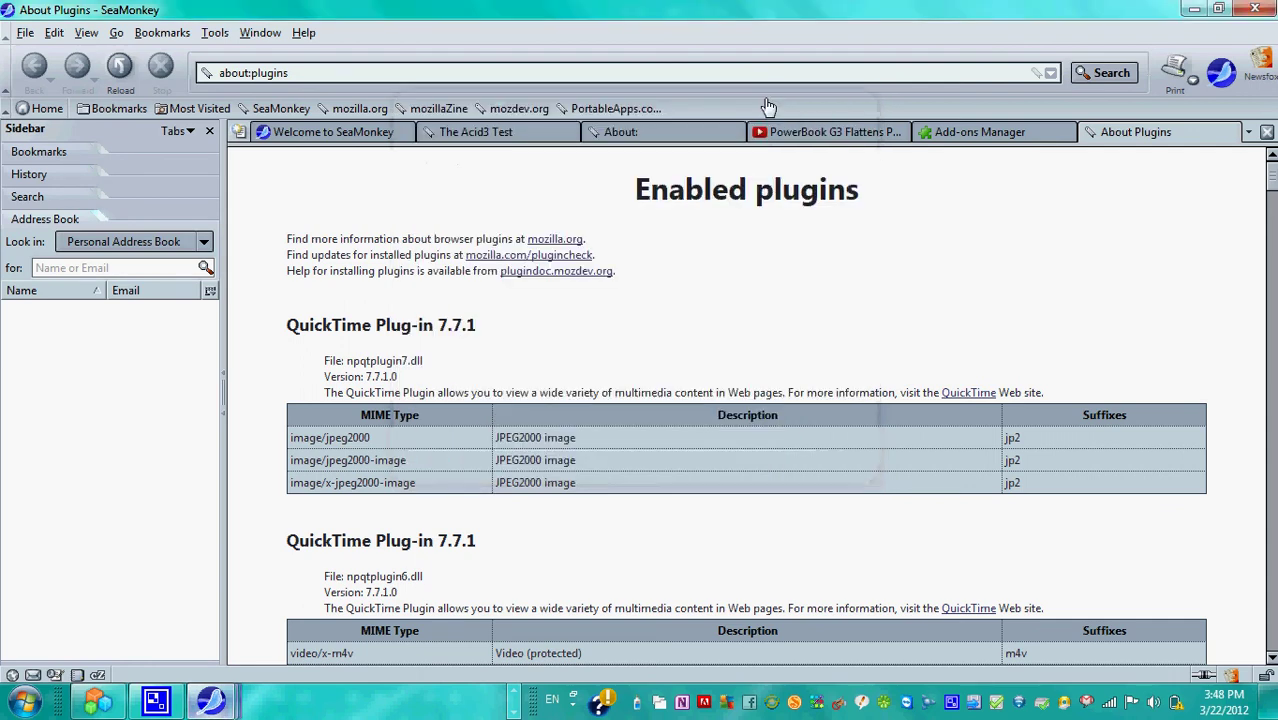
# - Show the Search section of the sidebar and place the cursor in its Google search field
pyautogui.click(42, 200)
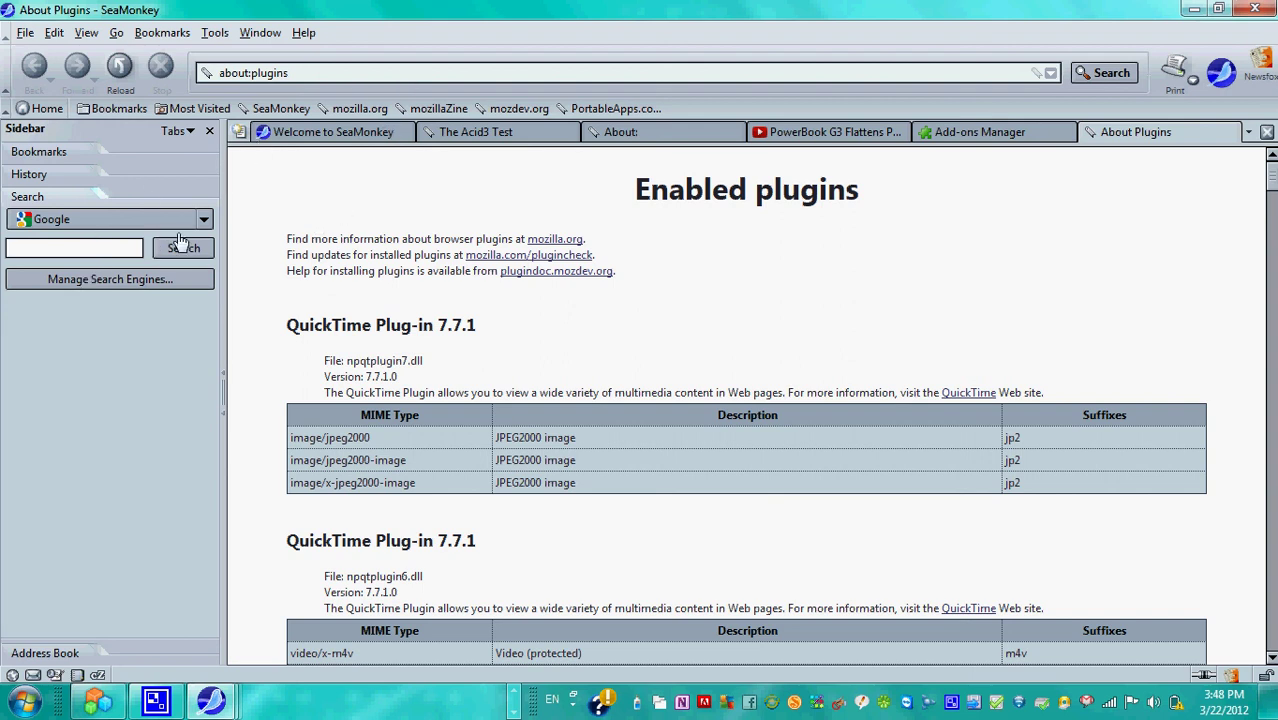
pyautogui.click(122, 254)
pyautogui.rightClick(270, 15)
pyautogui.click(115, 257)
pyautogui.hotkey('ctrl', 'l')
pyautogui.write('www.goo')
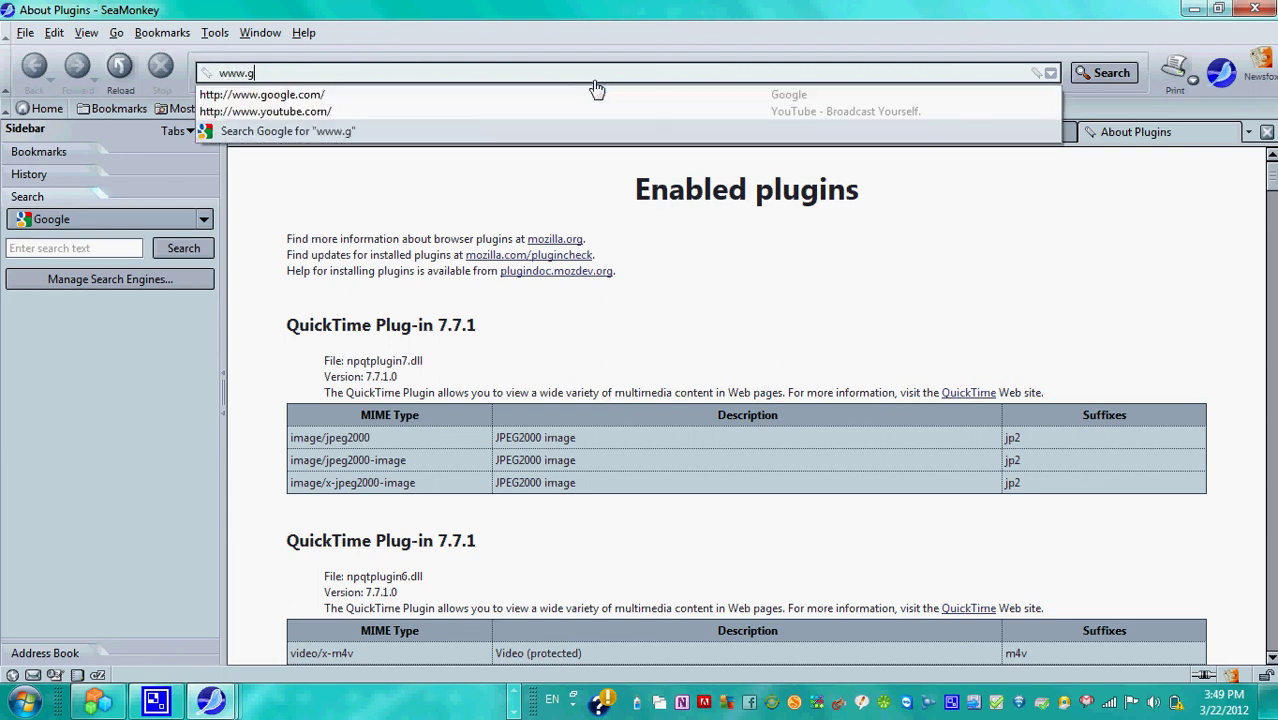
pyautogui.press('BackSpace')
pyautogui.press('BackSpace')
pyautogui.write('apple')
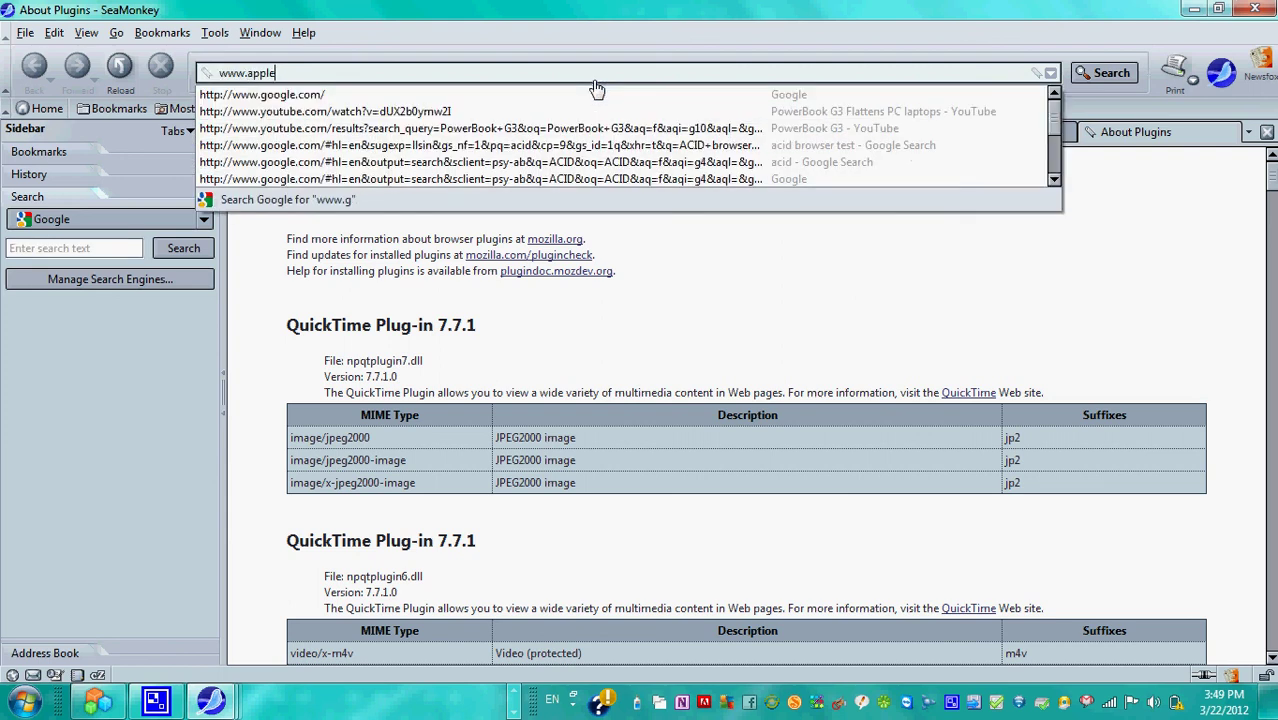
pyautogui.write('.com')
pyautogui.press('Return')
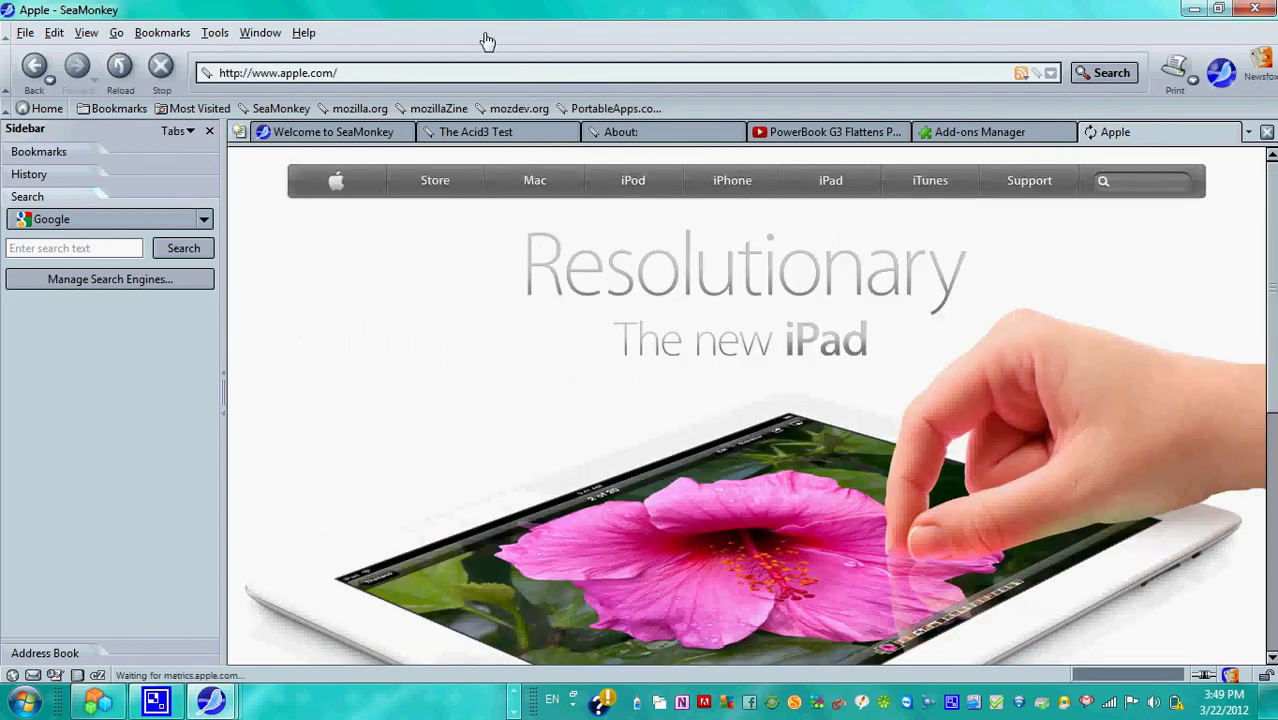
pyautogui.click(487, 40)
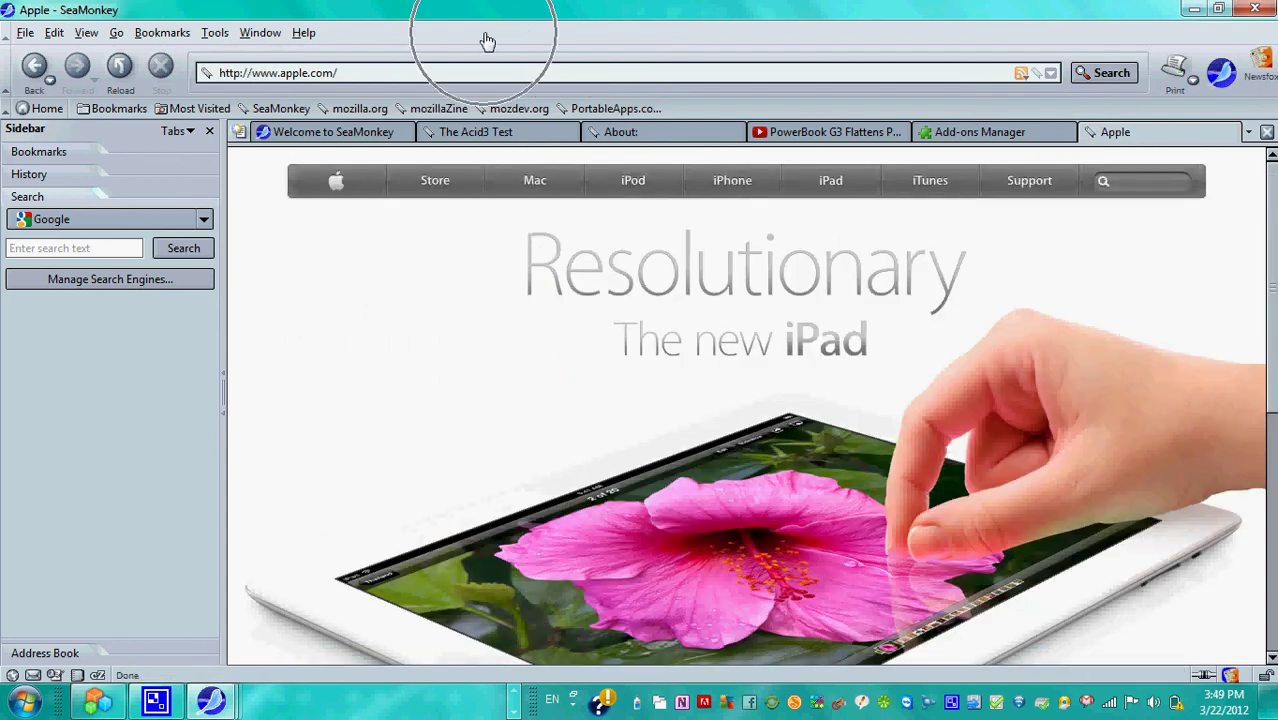
# - Bookmark the Apple home page and check the bookmarks list for the new entry
pyautogui.click(168, 34)
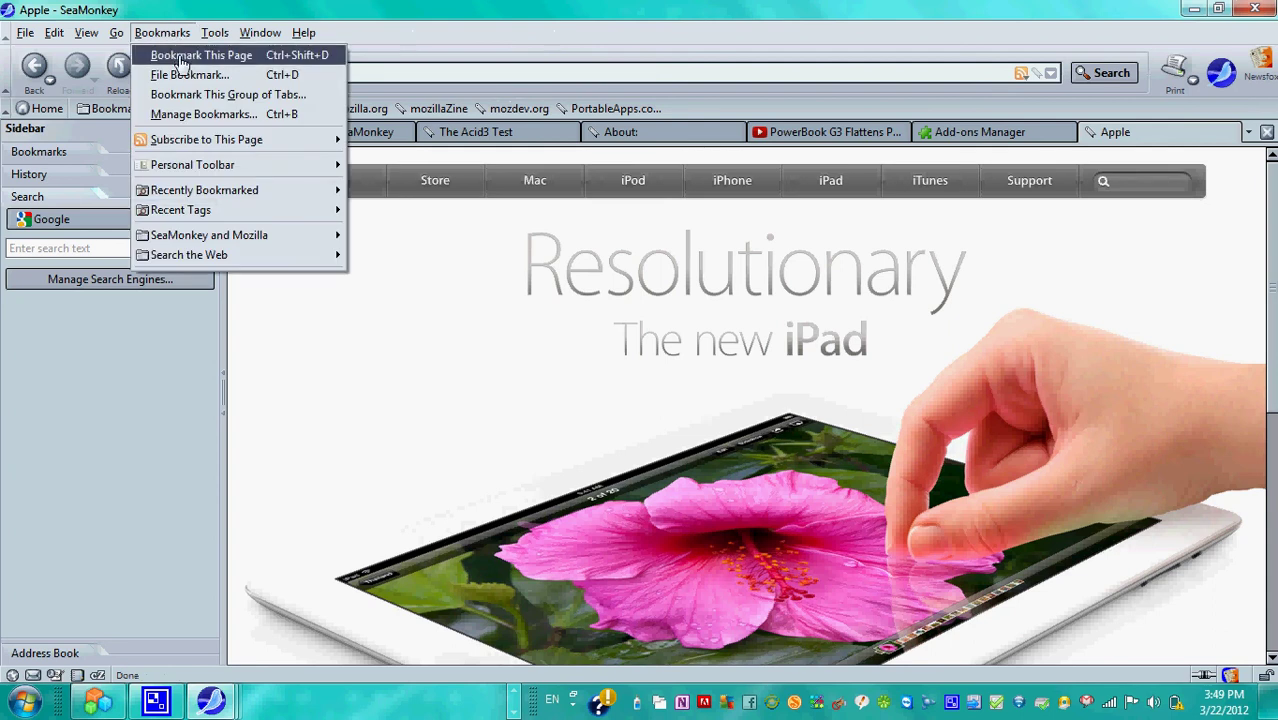
pyautogui.click(180, 56)
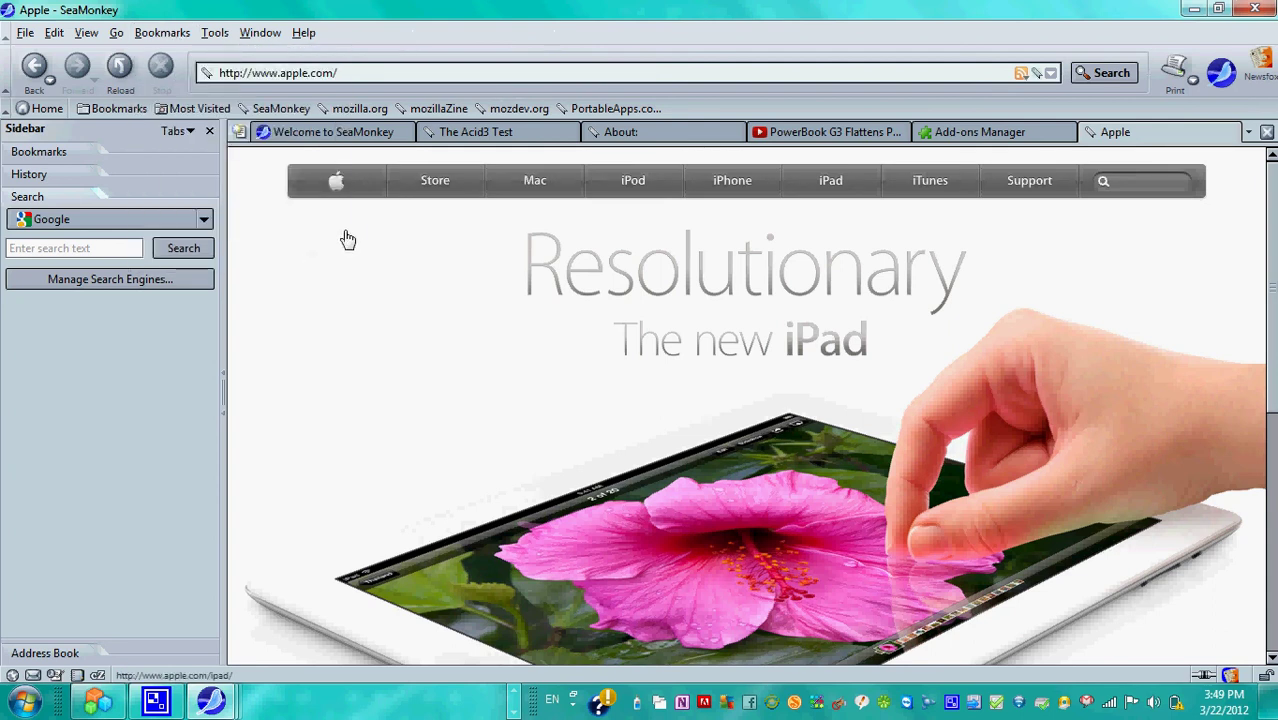
pyautogui.click(188, 34)
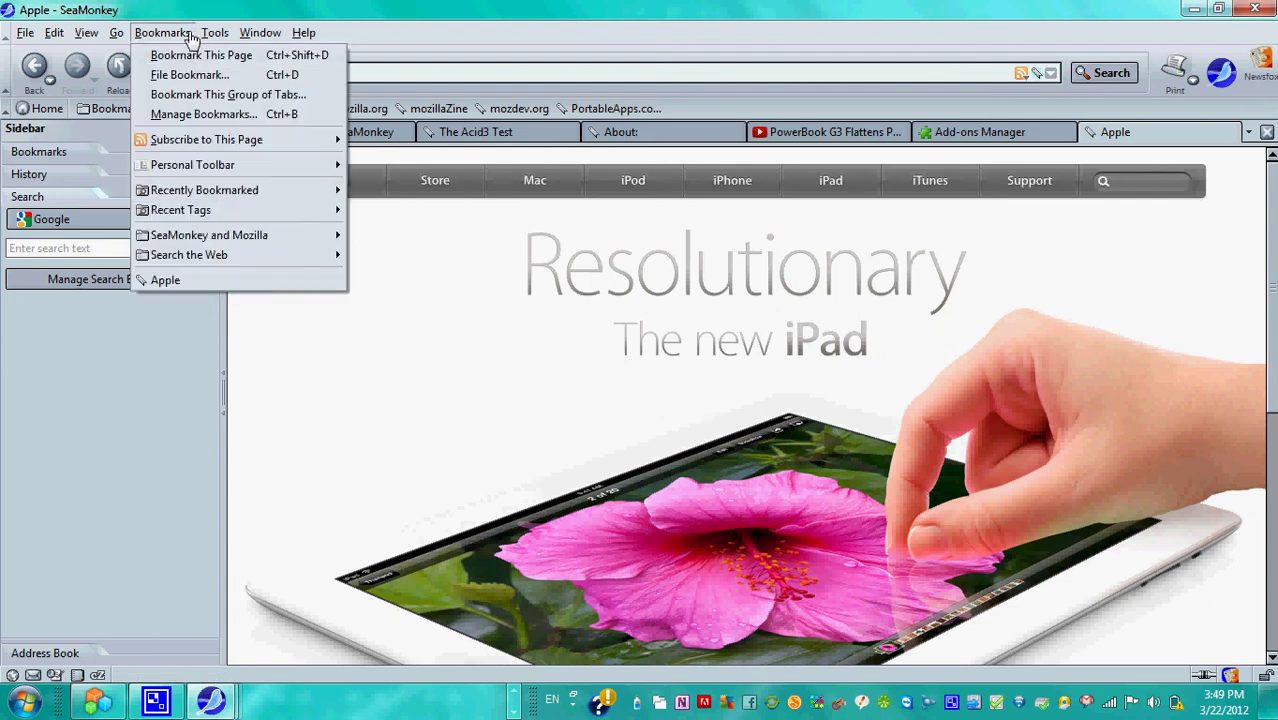
pyautogui.press('Escape')
# - Expand the Bookmarks Toolbar and Bookmarks Menu folders in the sidebar, and switch the sidebar to History
pyautogui.click(38, 151)
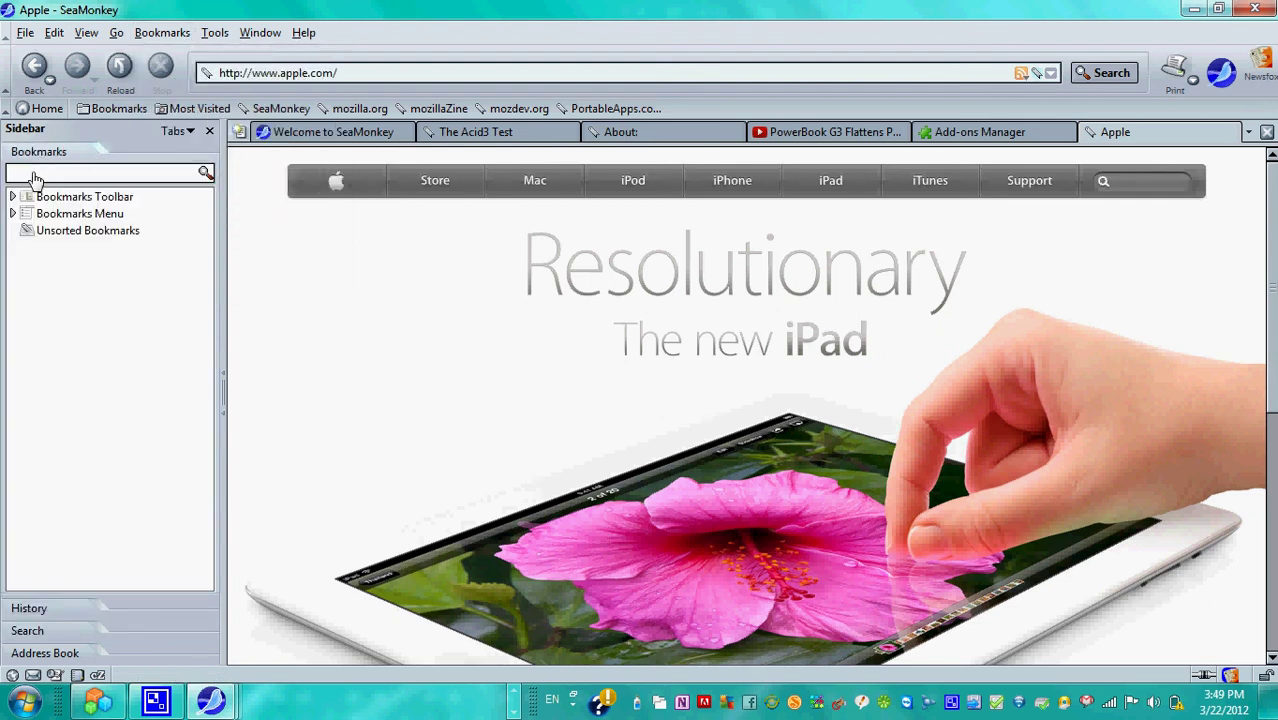
pyautogui.click(12, 197)
pyautogui.click(12, 315)
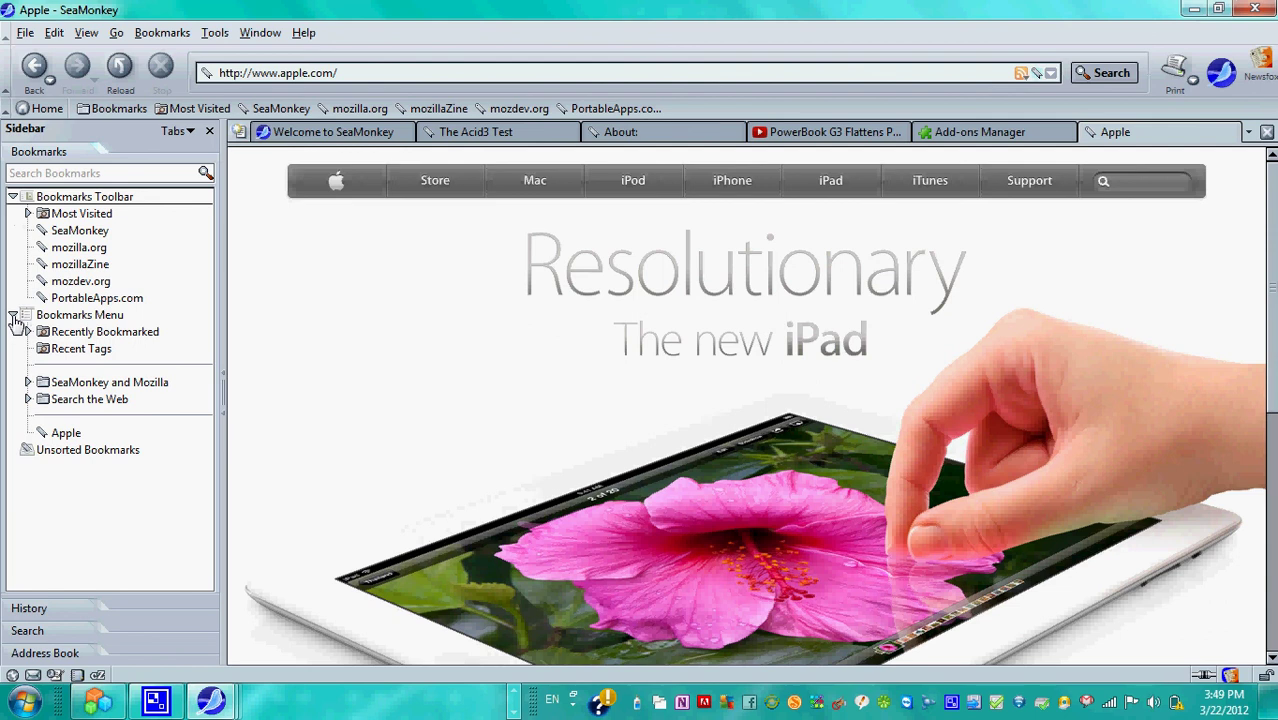
pyautogui.click(32, 609)
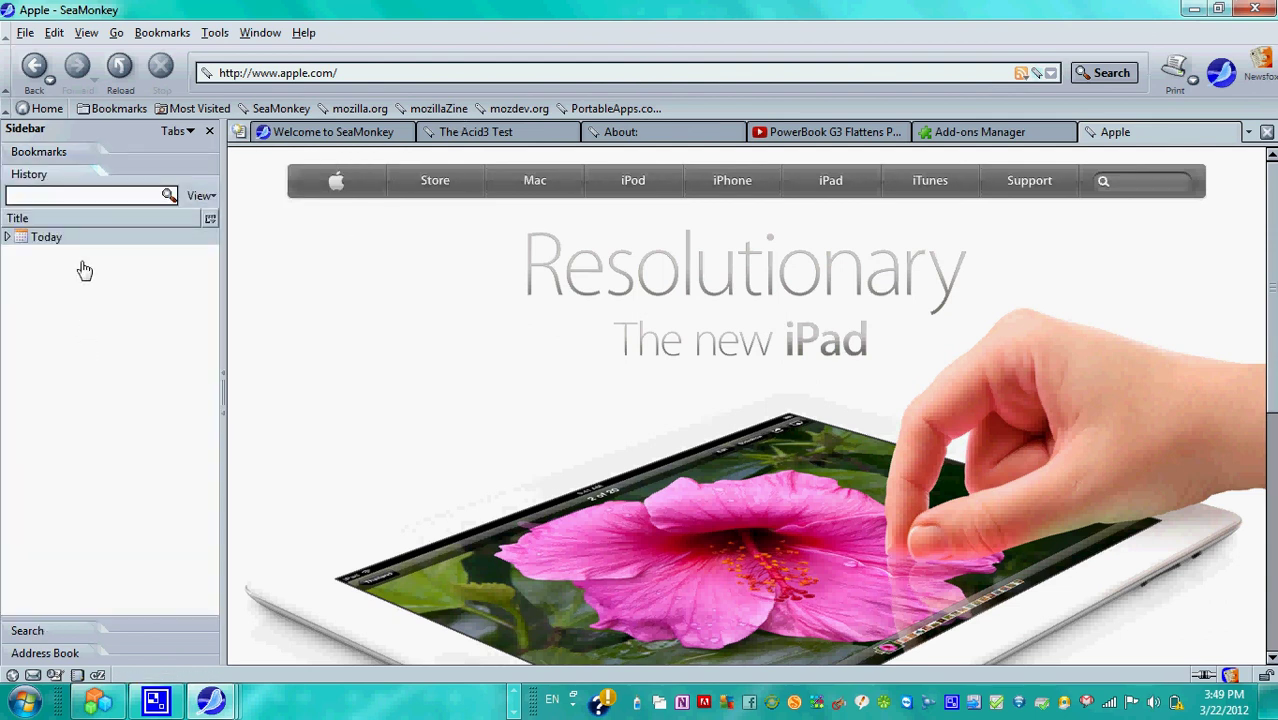
pyautogui.click(162, 32)
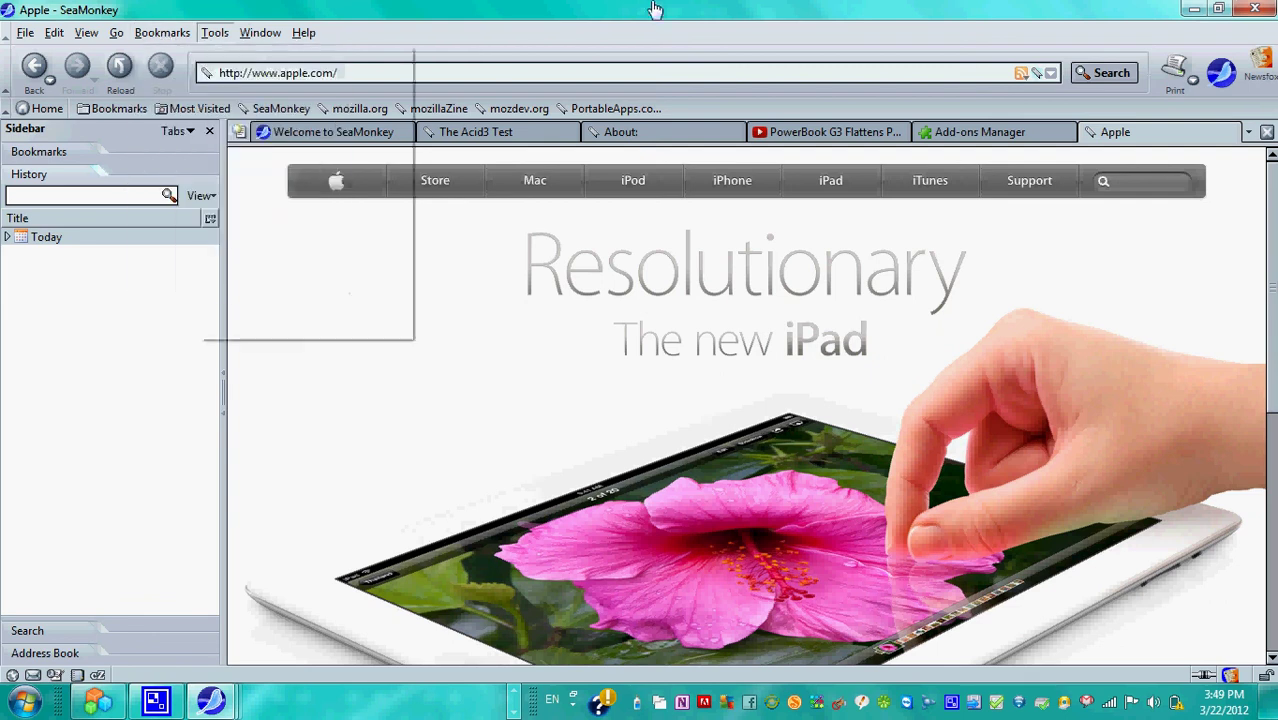
pyautogui.moveTo(260, 32)
pyautogui.click(562, 178)
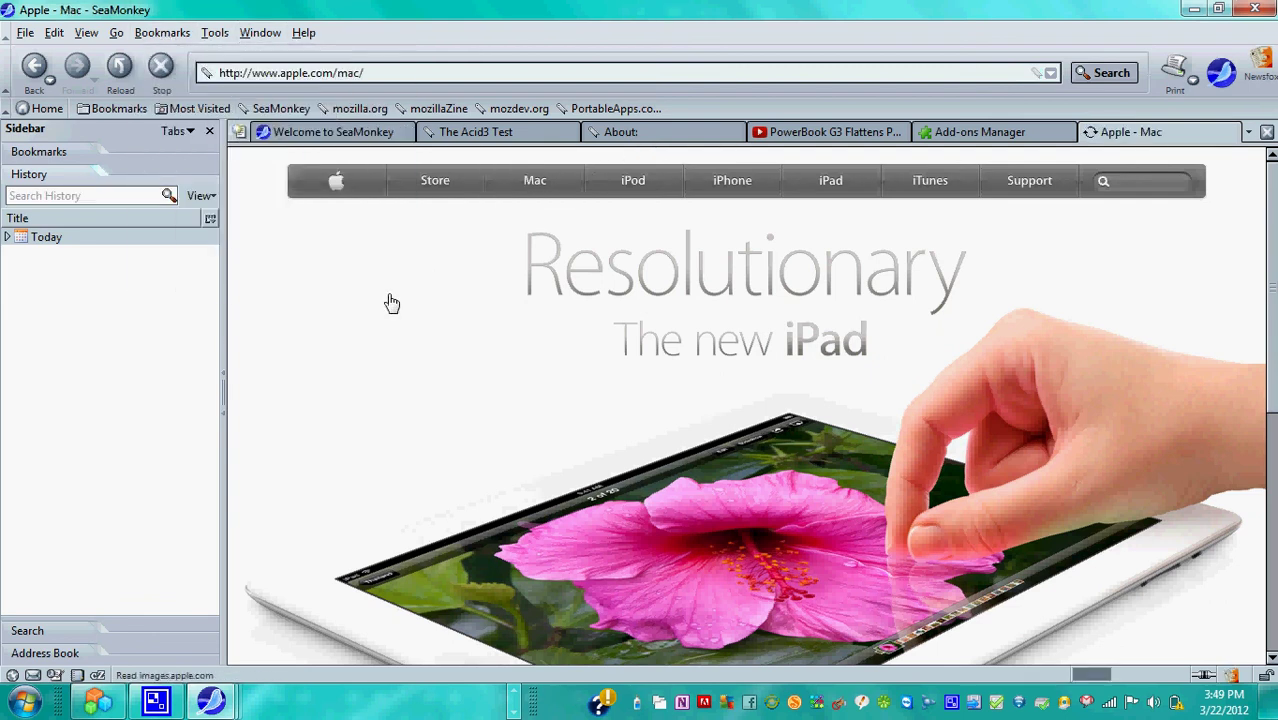
pyautogui.hotkey('ctrl', 'd')
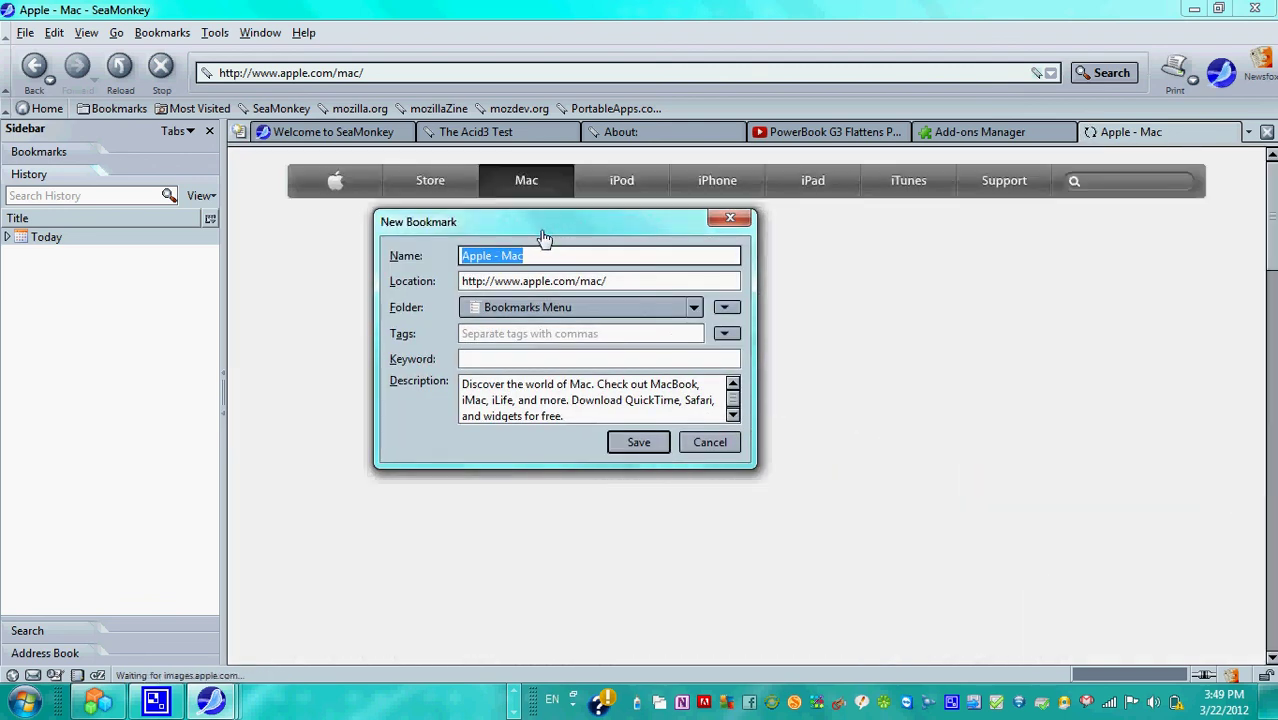
pyautogui.click(538, 256)
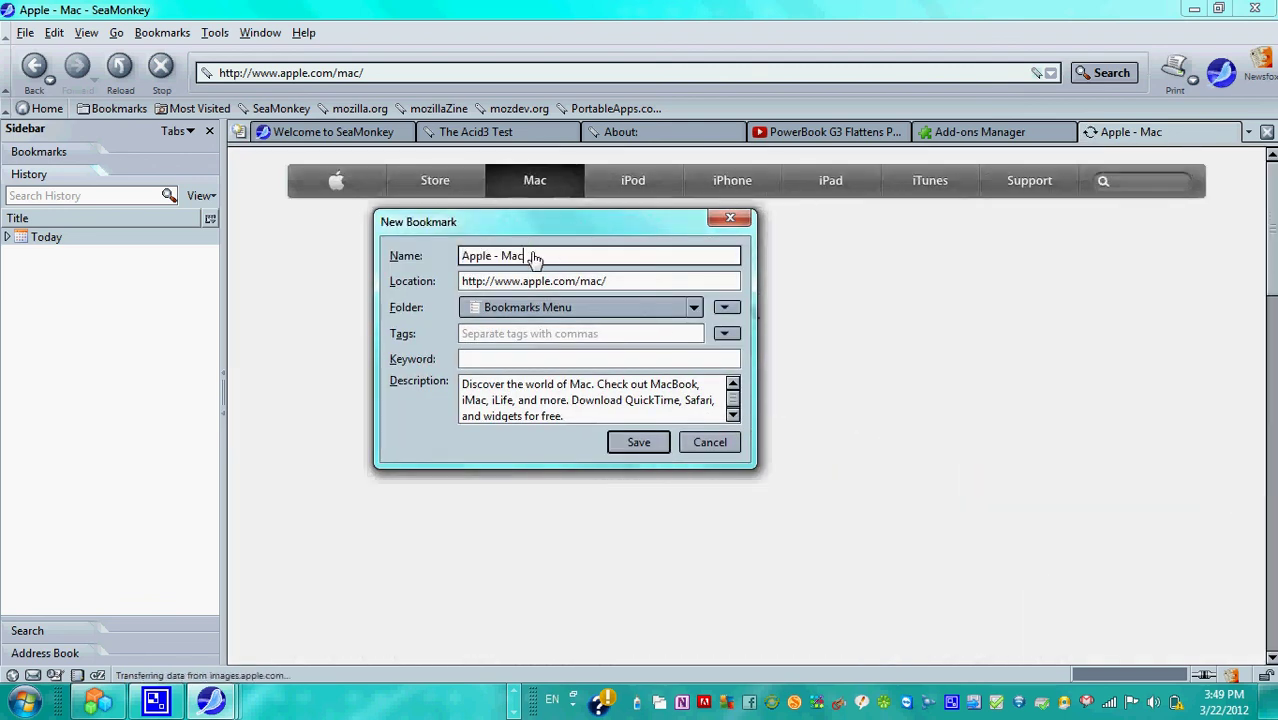
pyautogui.click(528, 316)
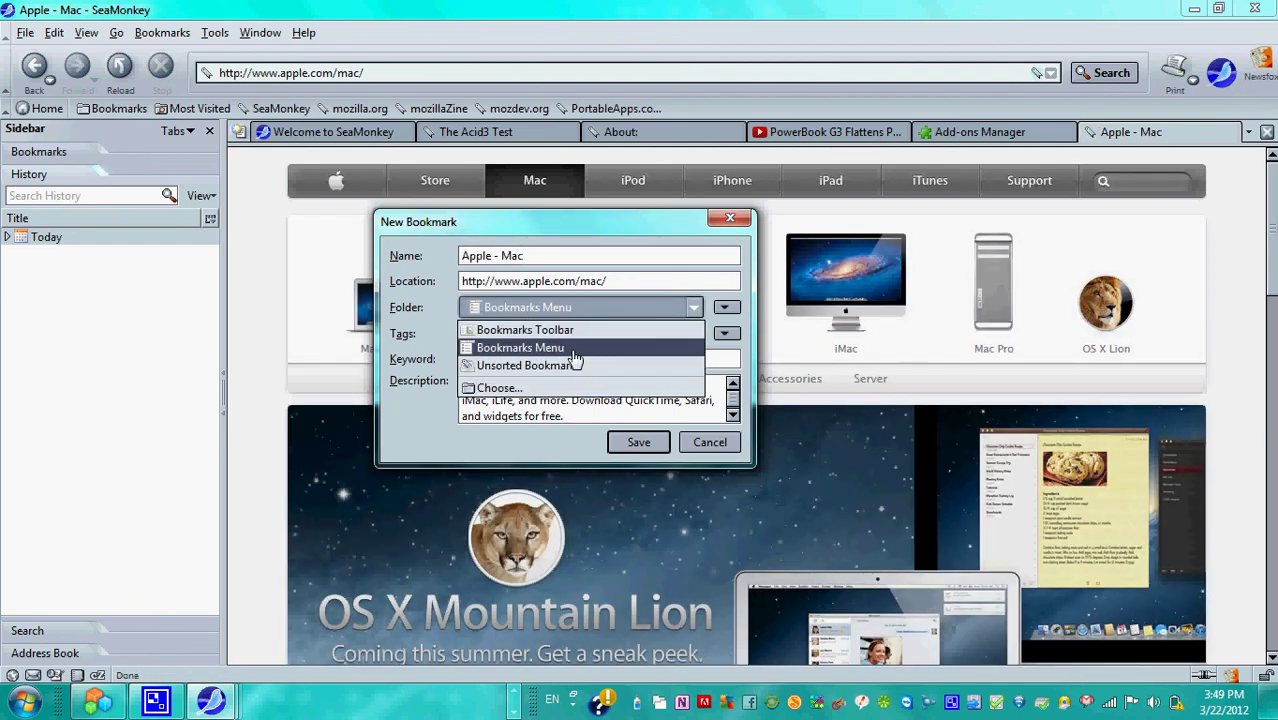
pyautogui.click(675, 244)
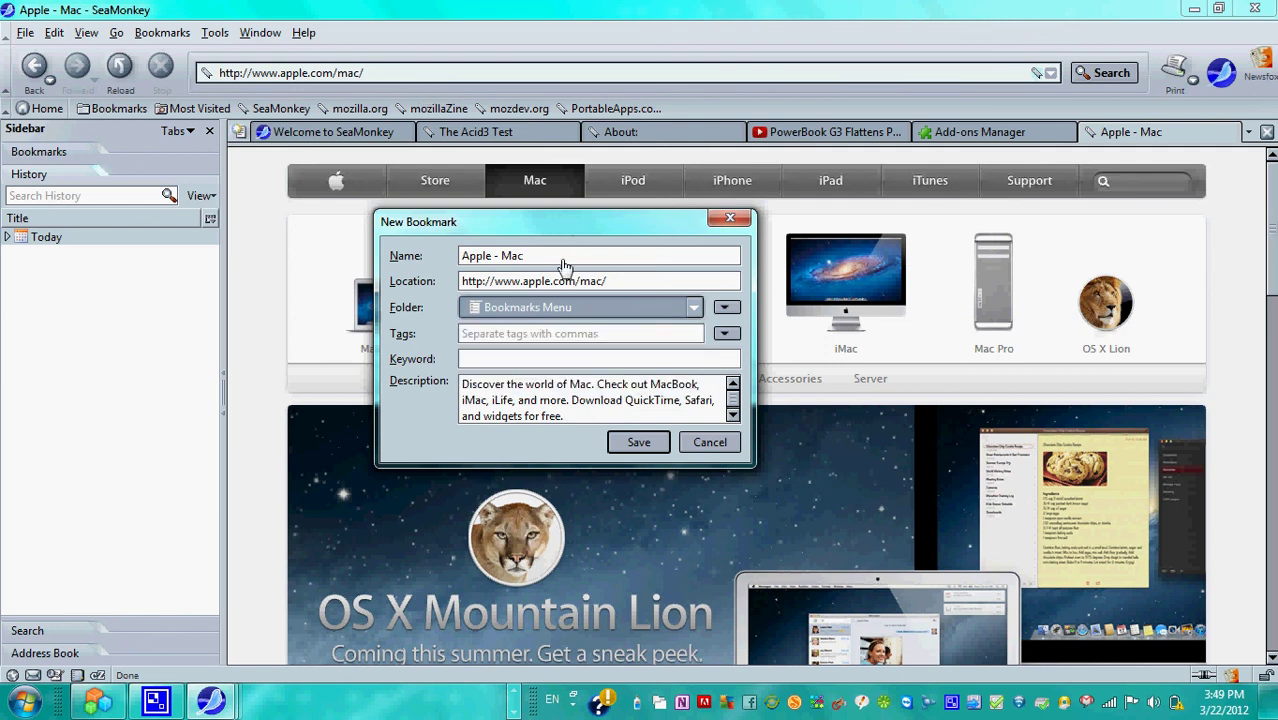
pyautogui.click(640, 442)
# - Search the sidebar history for "iMac" and replace the search with "apple"
pyautogui.click(116, 197)
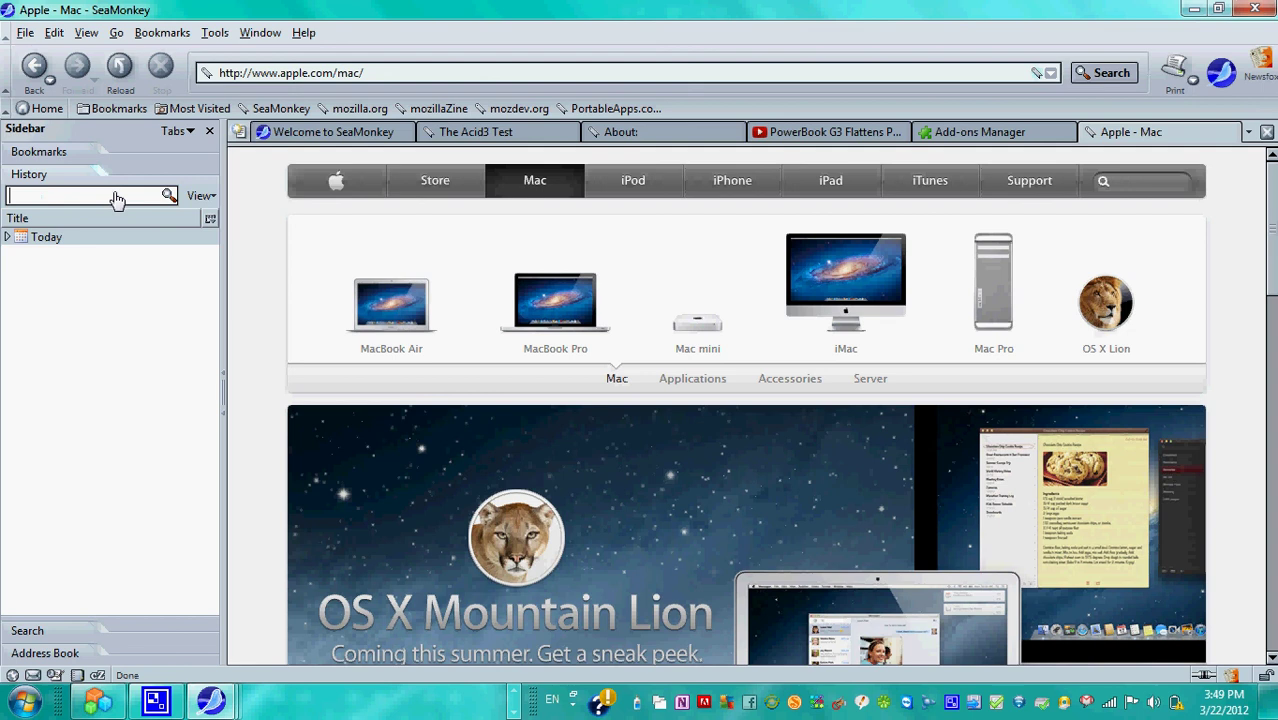
pyautogui.write('iMac')
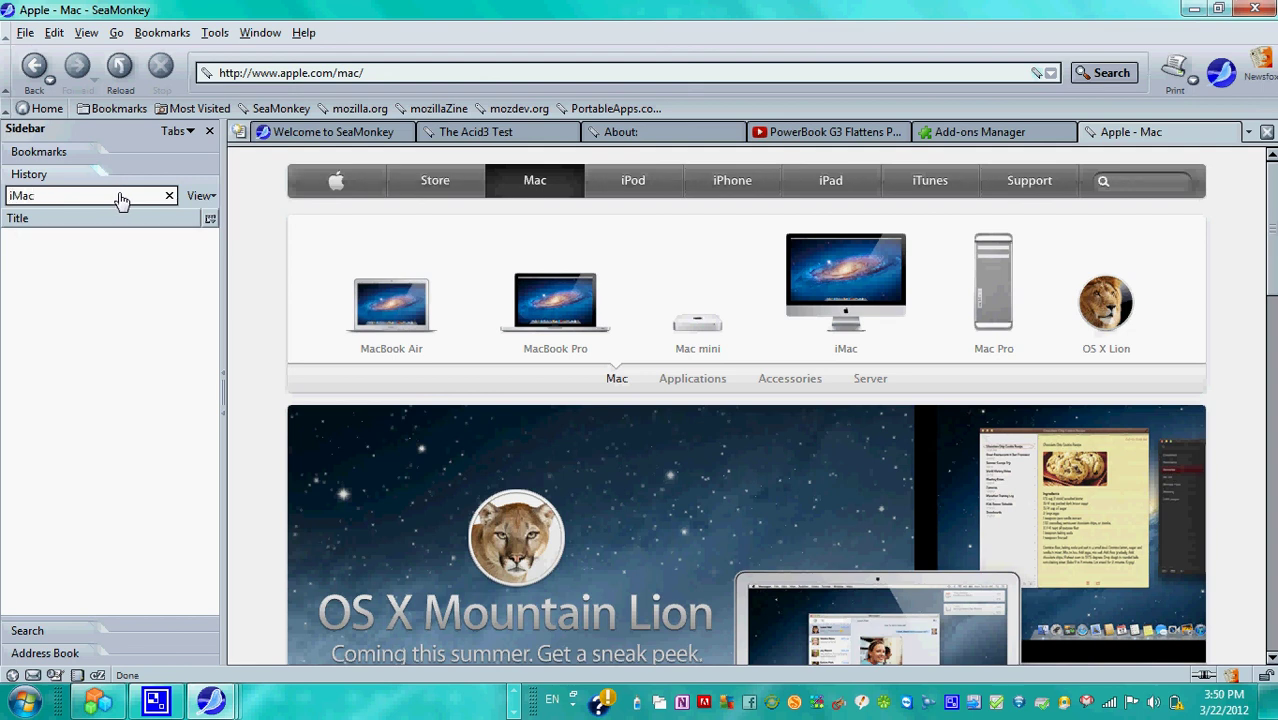
pyautogui.moveTo(120, 201); pyautogui.dragTo(8, 199)
pyautogui.press('BackSpace')
pyautogui.write('apple')
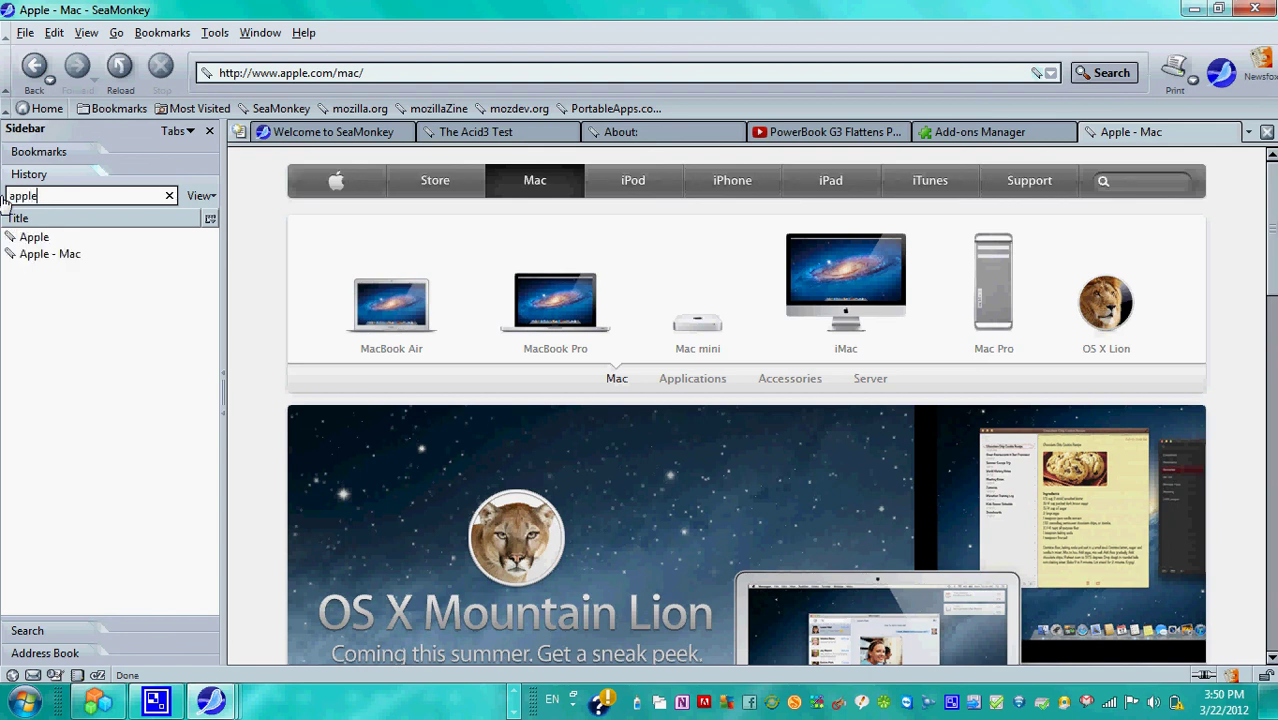
# - View the sidebar's Search section, and switch the sidebar back to Bookmarks to search them for "Apple"
pyautogui.click(40, 631)
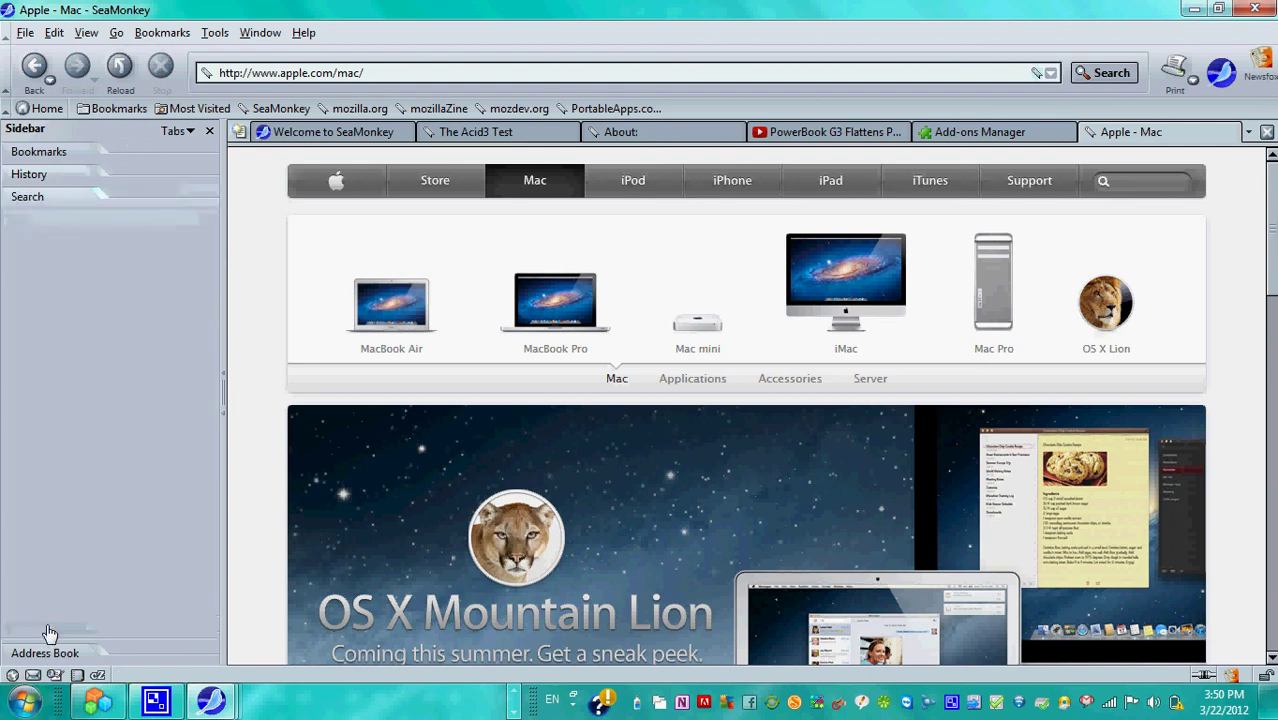
pyautogui.click(130, 221)
pyautogui.click(60, 152)
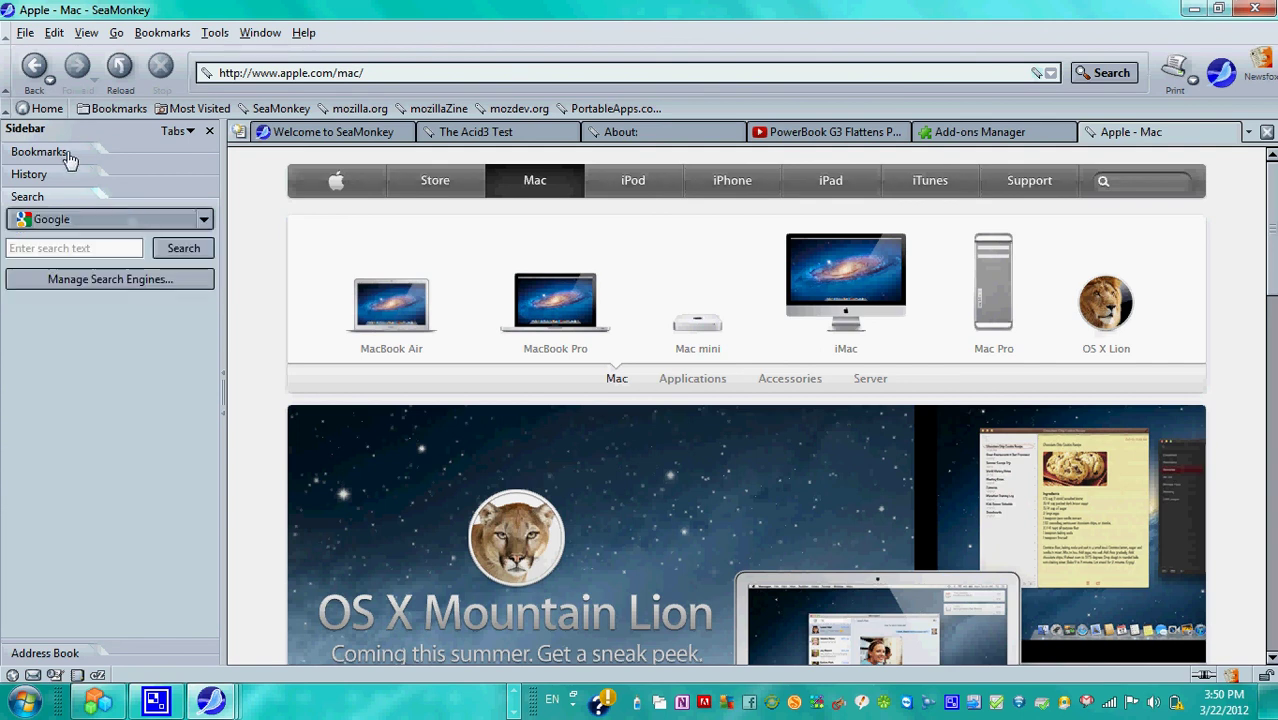
pyautogui.click(60, 152)
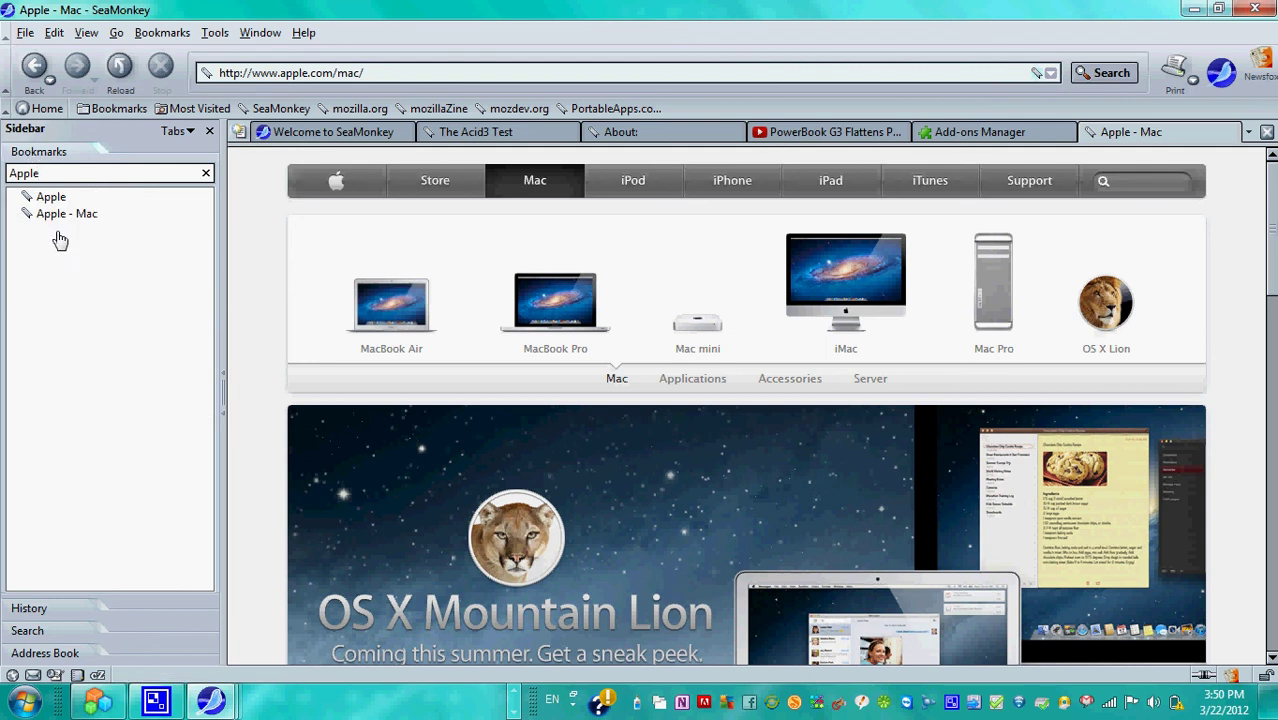
# - Open the "Apple - Mac" bookmark, go from that page to Apple's home page, and dismiss the low battery warning
pyautogui.click(72, 218)
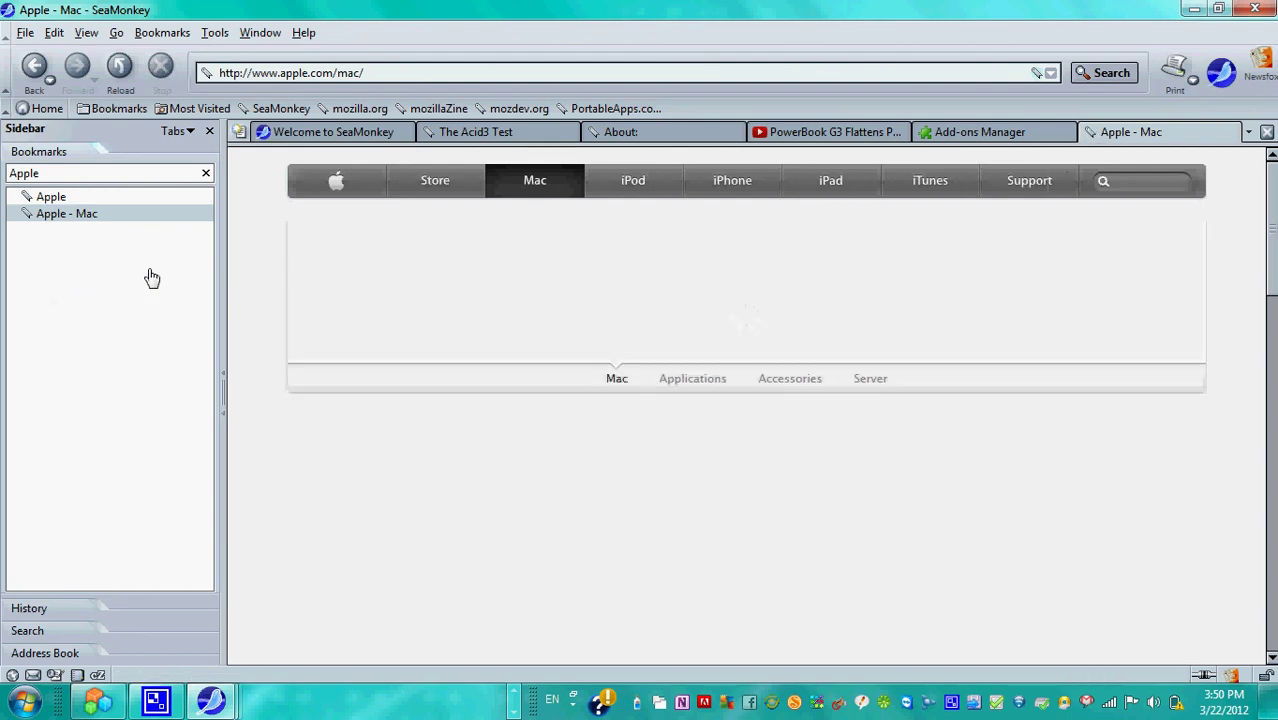
pyautogui.click(336, 182)
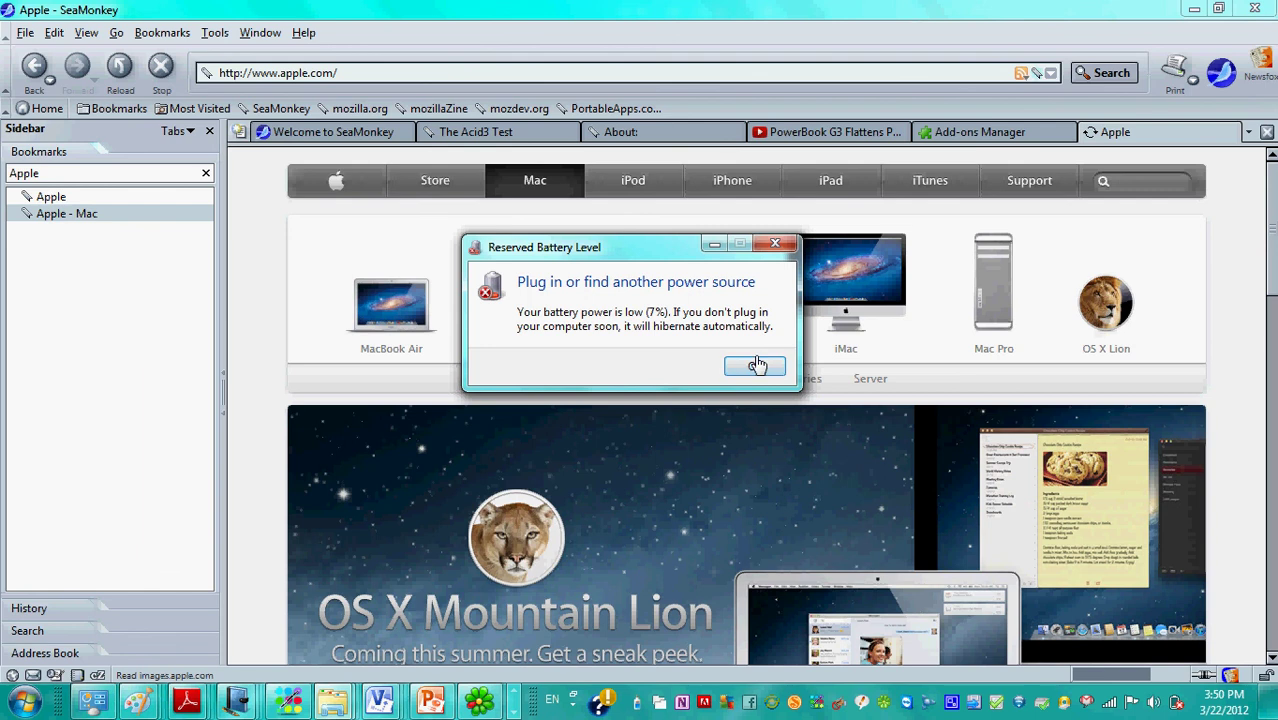
pyautogui.click(756, 364)
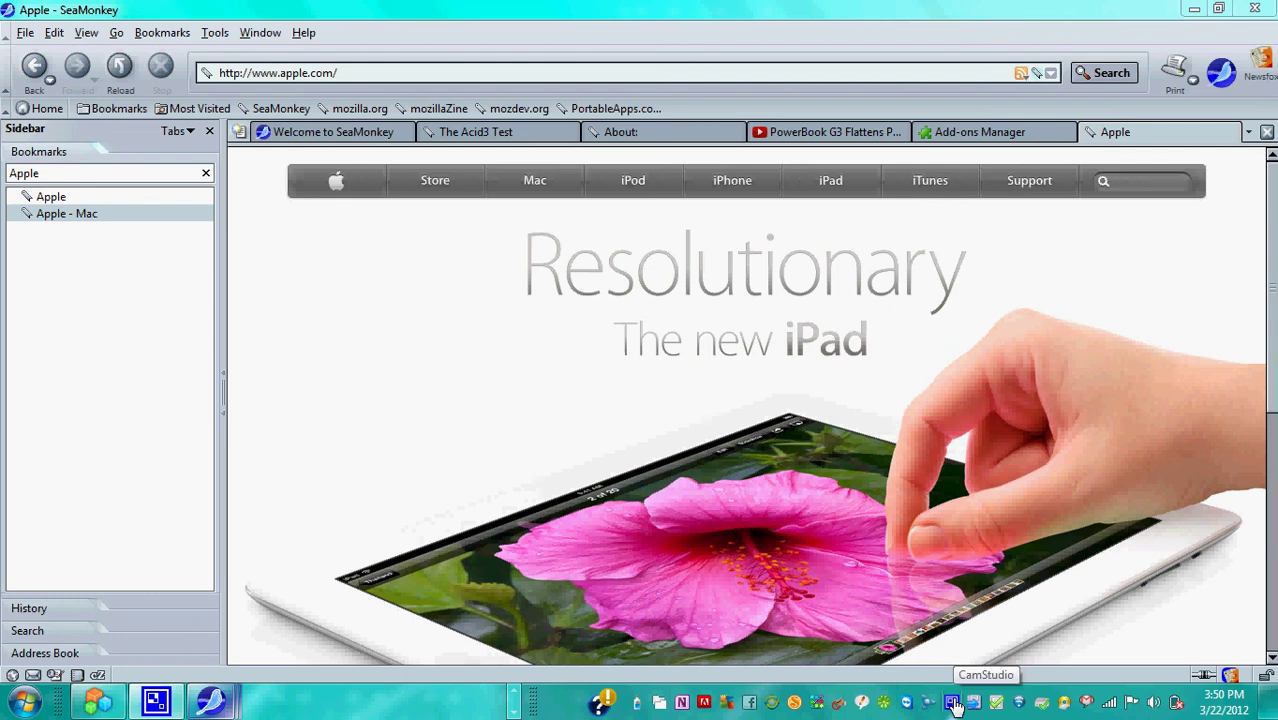
pyautogui.rightClick(953, 703)
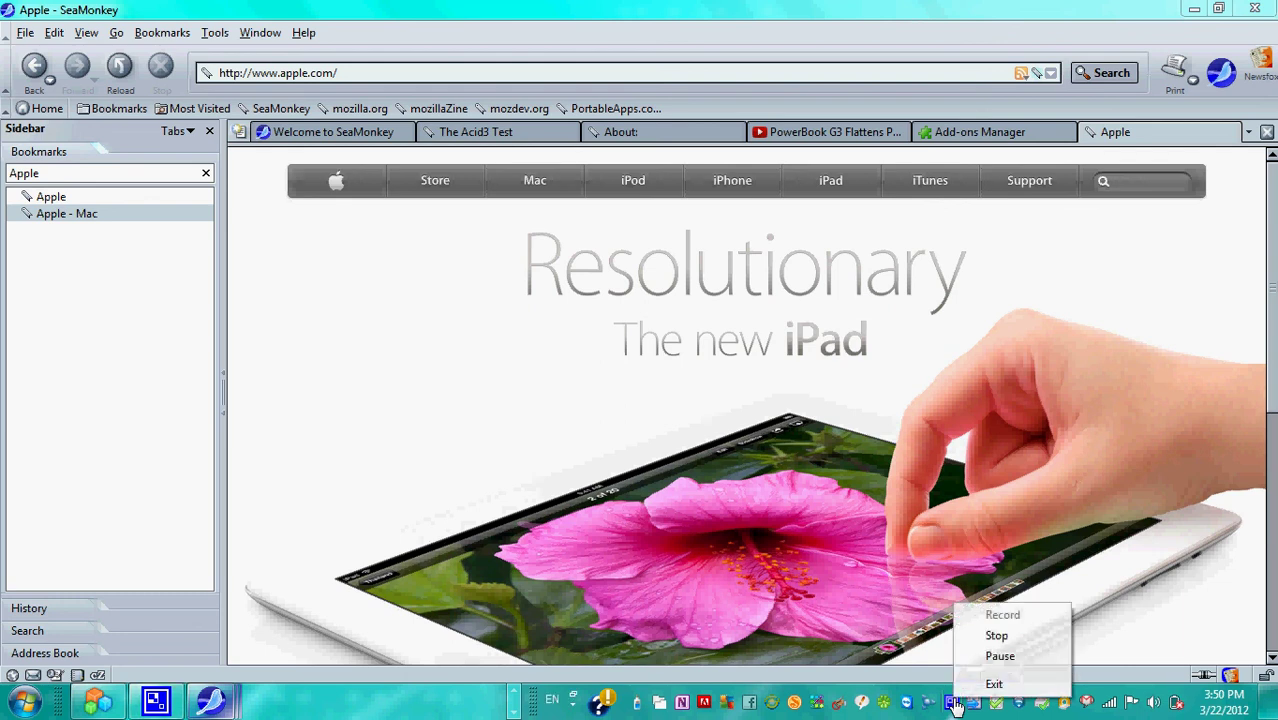